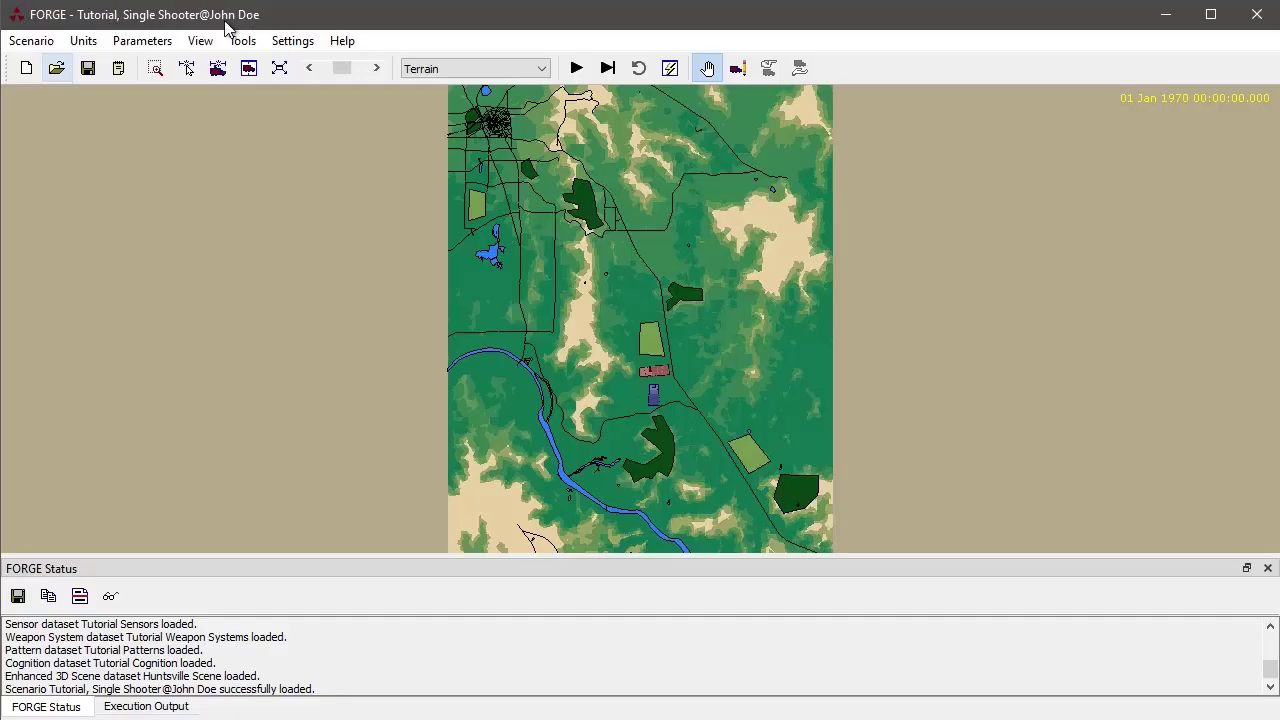
Open the Red Truck unit from the map for editing and compare its commands with those of Blue Shooter.
{"action": "right_click", "coordinate": [649, 373]}
{"action": "left_click", "coordinate": [691, 411]}
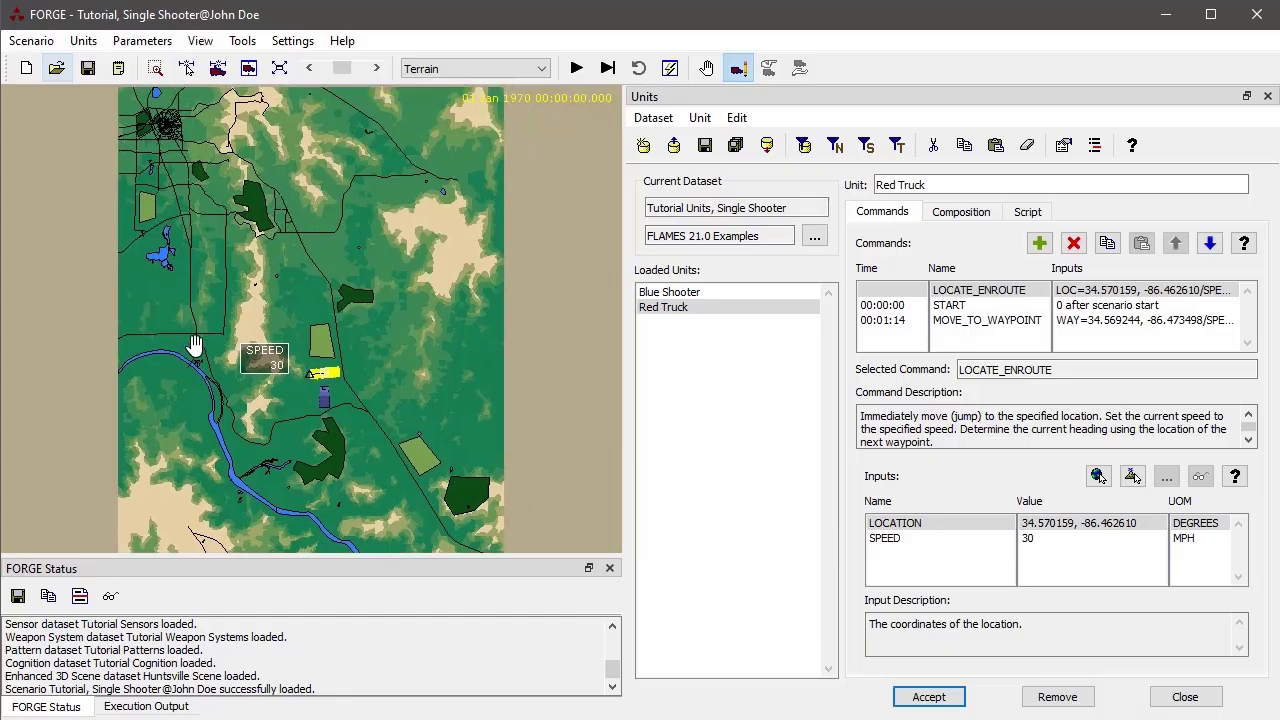
{"action": "scroll", "coordinate": [342, 390], "scroll_direction": "up", "scroll_amount": 3}
{"action": "scroll", "coordinate": [341, 393], "scroll_direction": "up", "scroll_amount": 2}
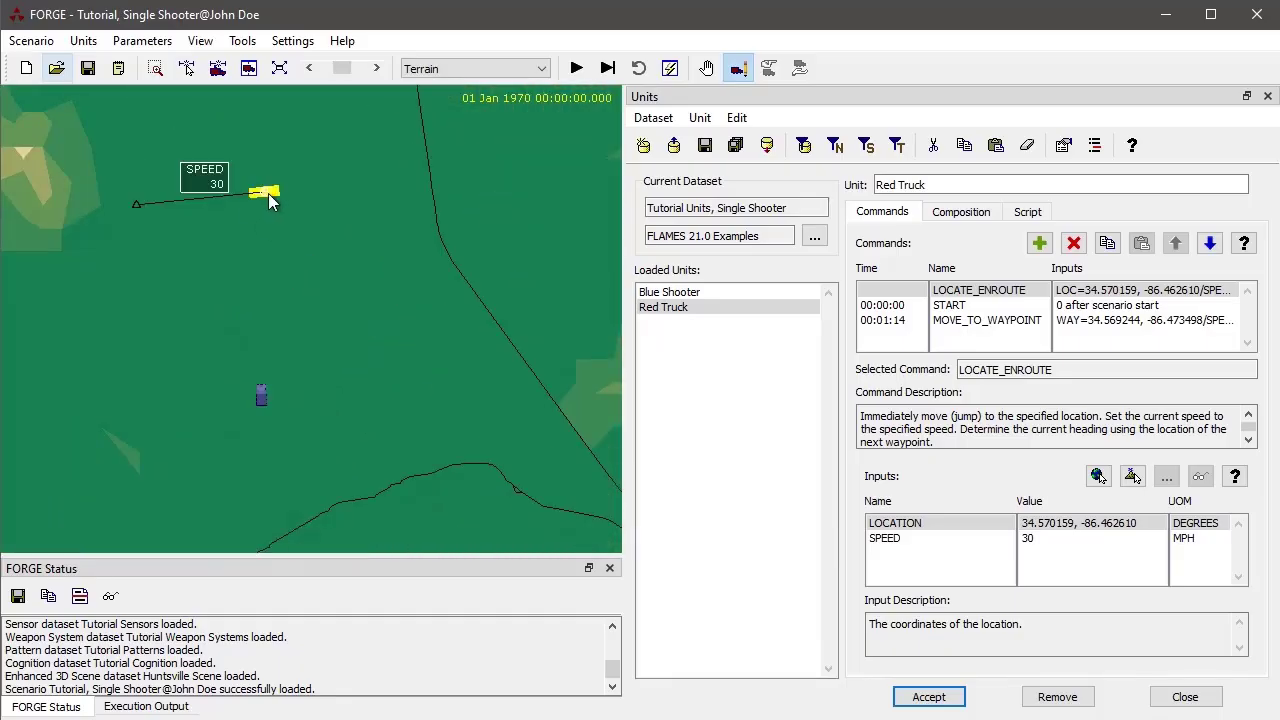
{"action": "left_click", "coordinate": [260, 395]}
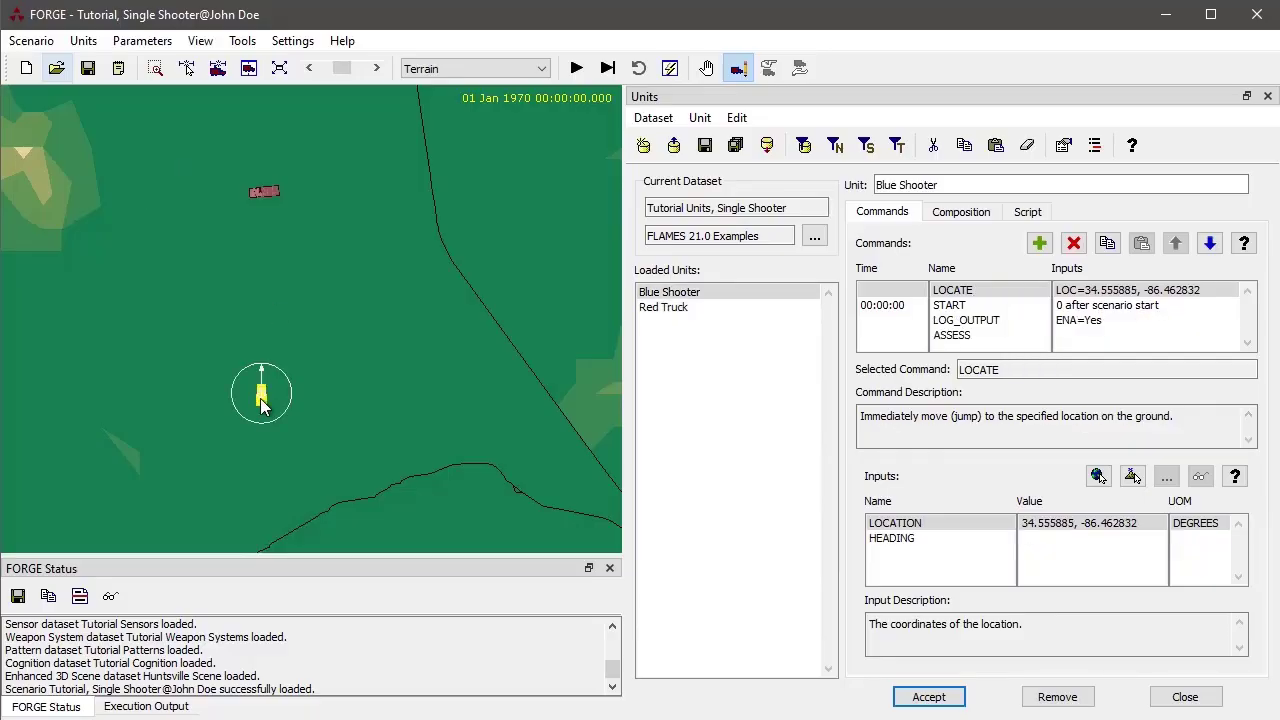
{"action": "left_click", "coordinate": [683, 310]}
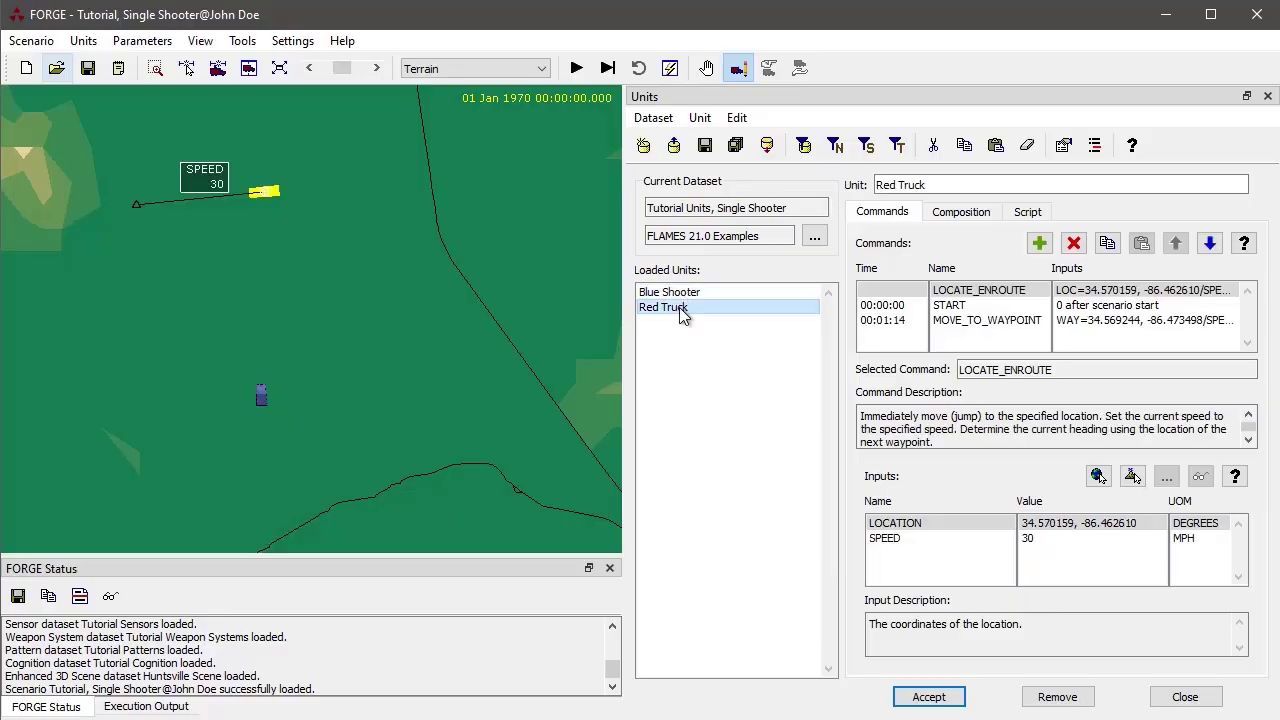
{"action": "key", "text": "Up"}
{"action": "key", "text": "Down"}
{"action": "key", "text": "Up"}
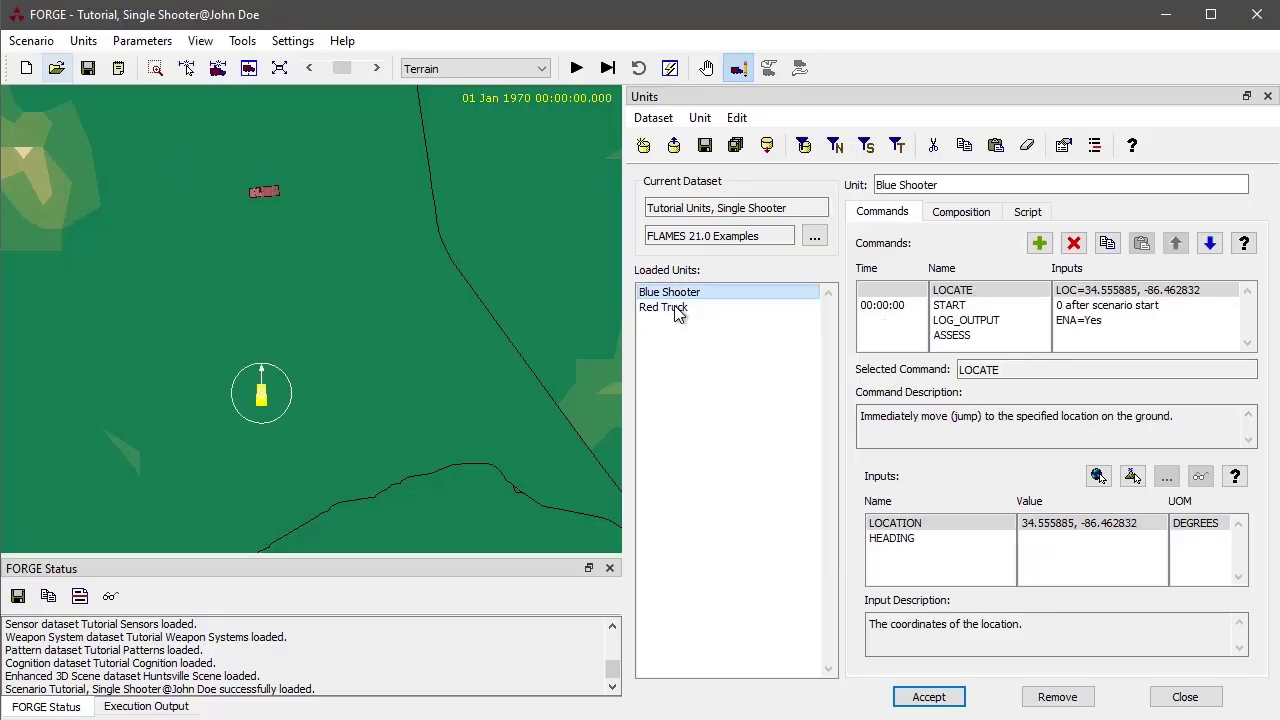
{"action": "key", "text": "Down"}
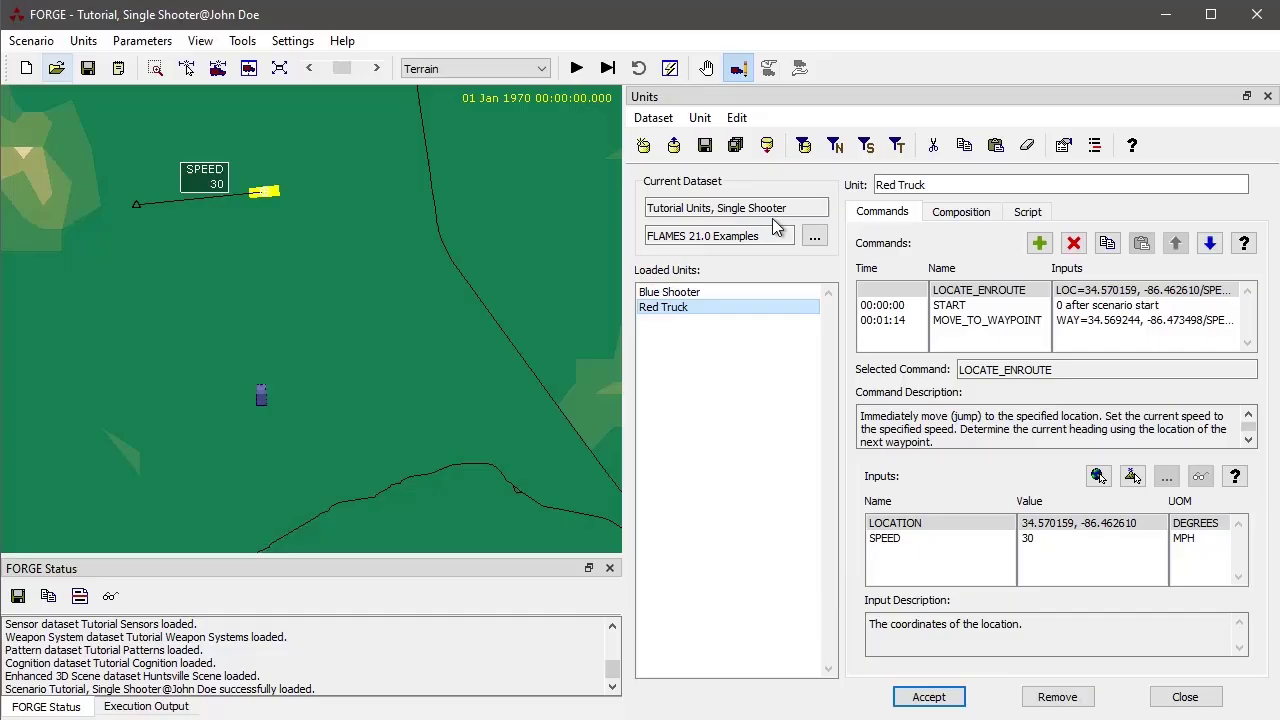
Close and reopen the Units editor, and compare the component compositions of Red Truck and Blue Shooter.
{"action": "left_click", "coordinate": [1267, 96]}
{"action": "left_click", "coordinate": [82, 44]}
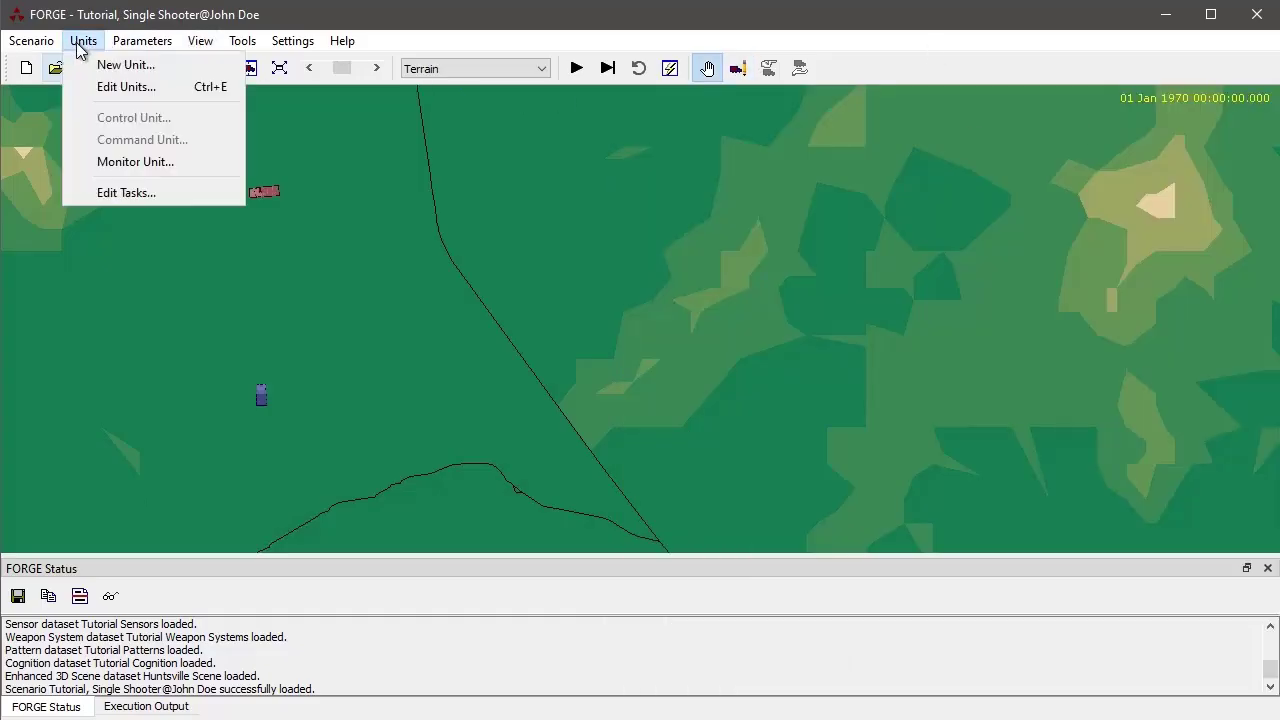
{"action": "left_click", "coordinate": [140, 85]}
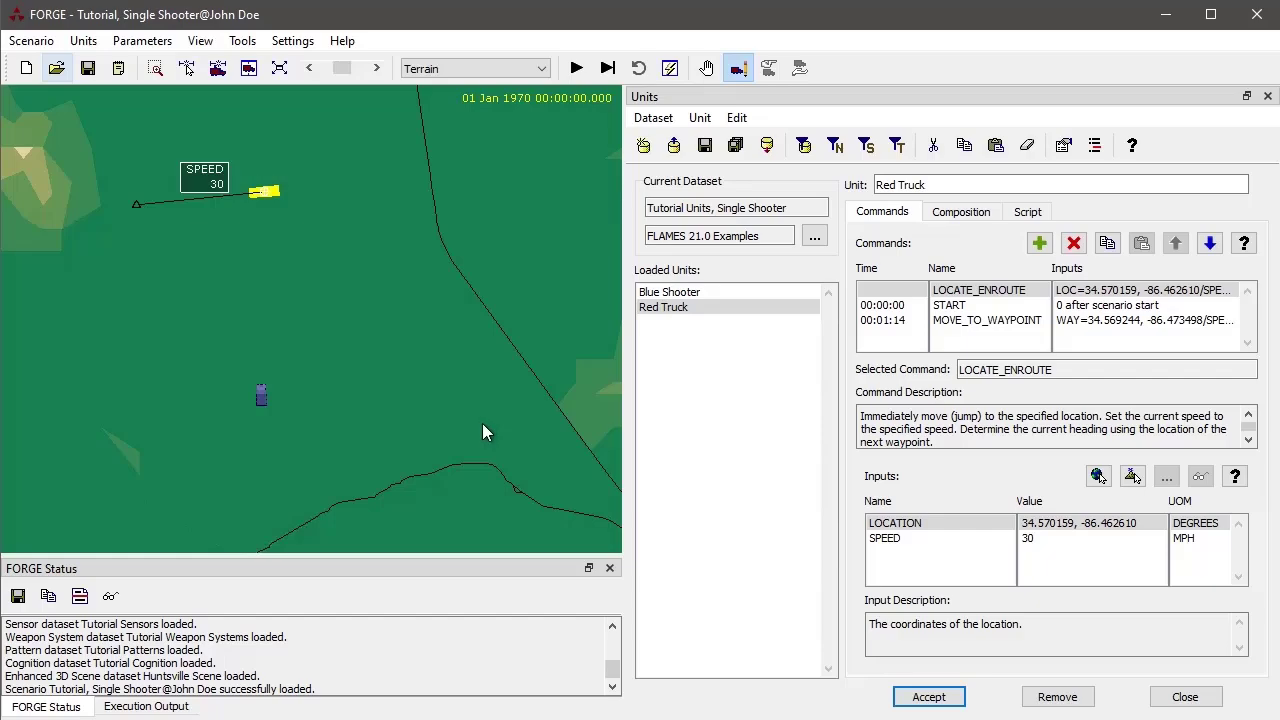
{"action": "left_click", "coordinate": [962, 212]}
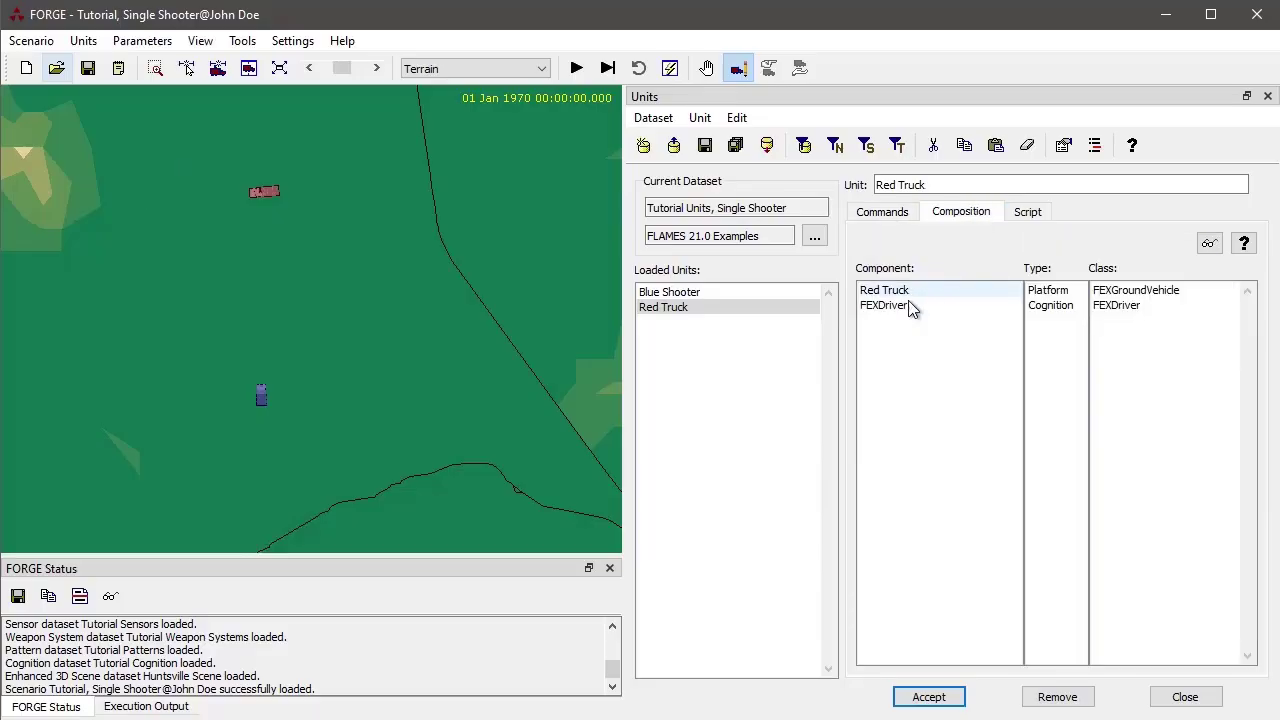
{"action": "left_click", "coordinate": [686, 295]}
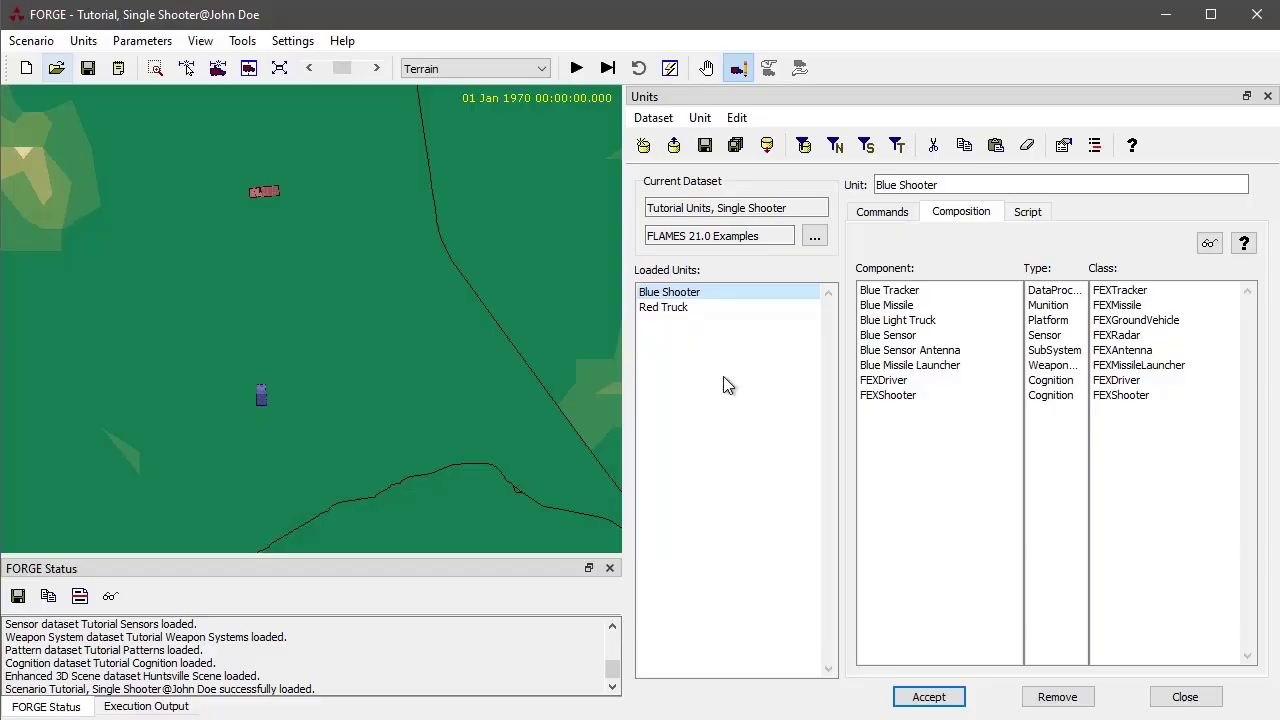
{"action": "left_click", "coordinate": [686, 307]}
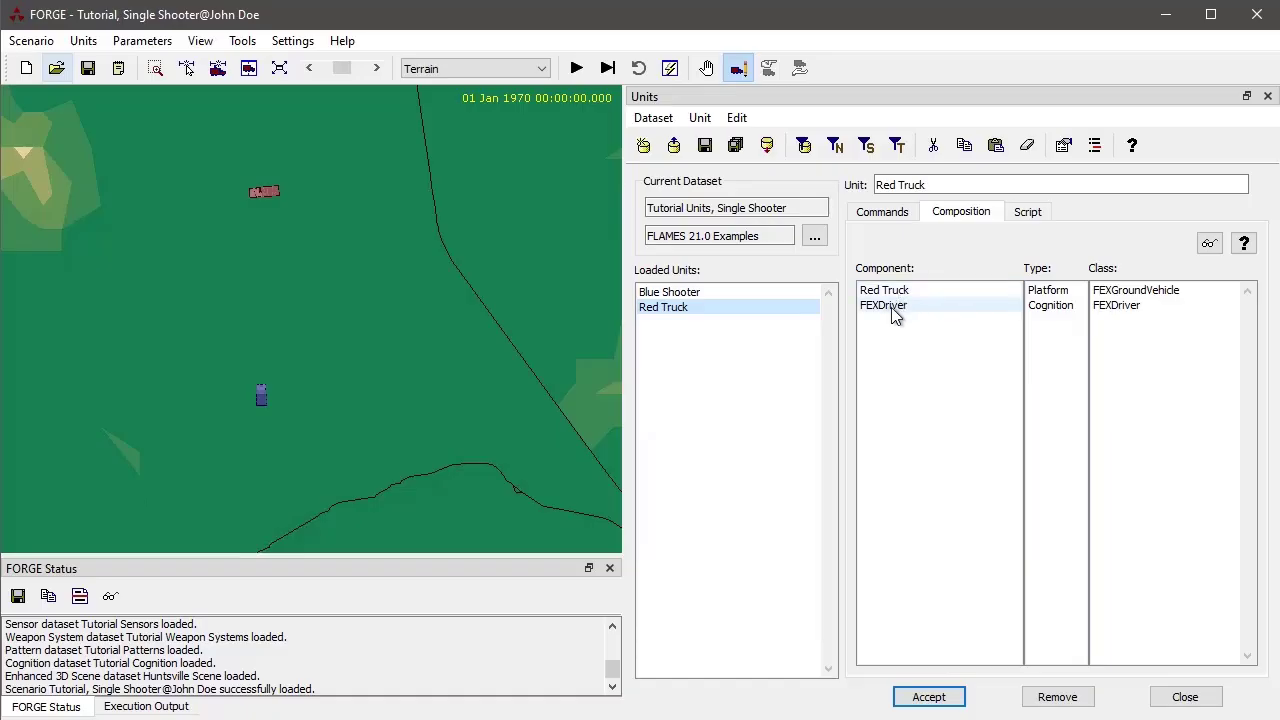
{"action": "left_click", "coordinate": [719, 293]}
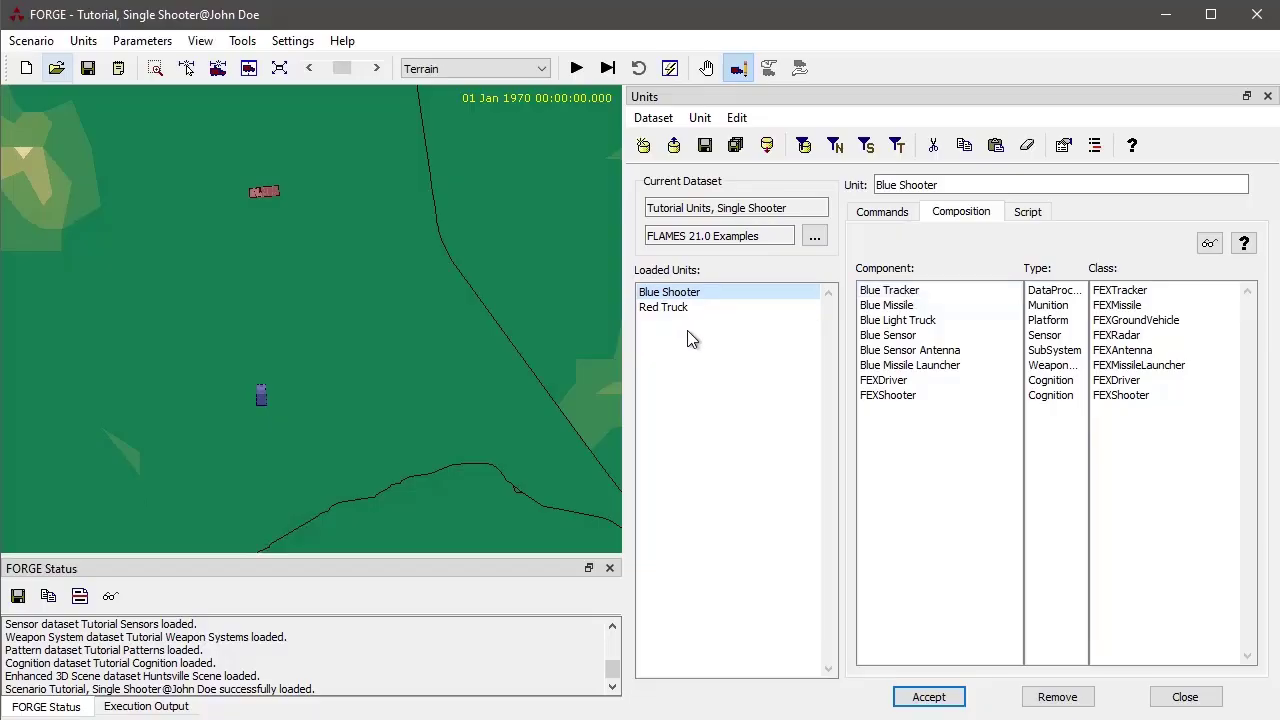
{"action": "left_click", "coordinate": [672, 306]}
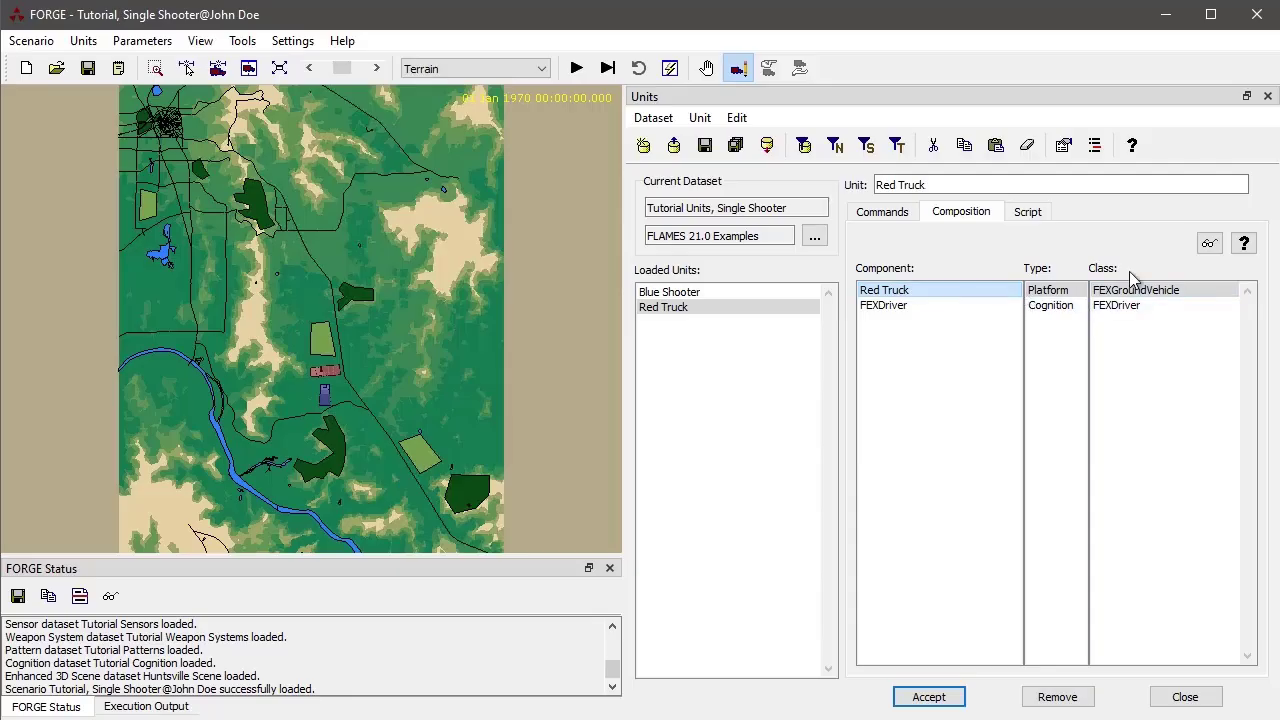
Open the platform definition behind the Red Truck unit's Platform component and review its settings.
{"action": "double_click", "coordinate": [926, 289]}
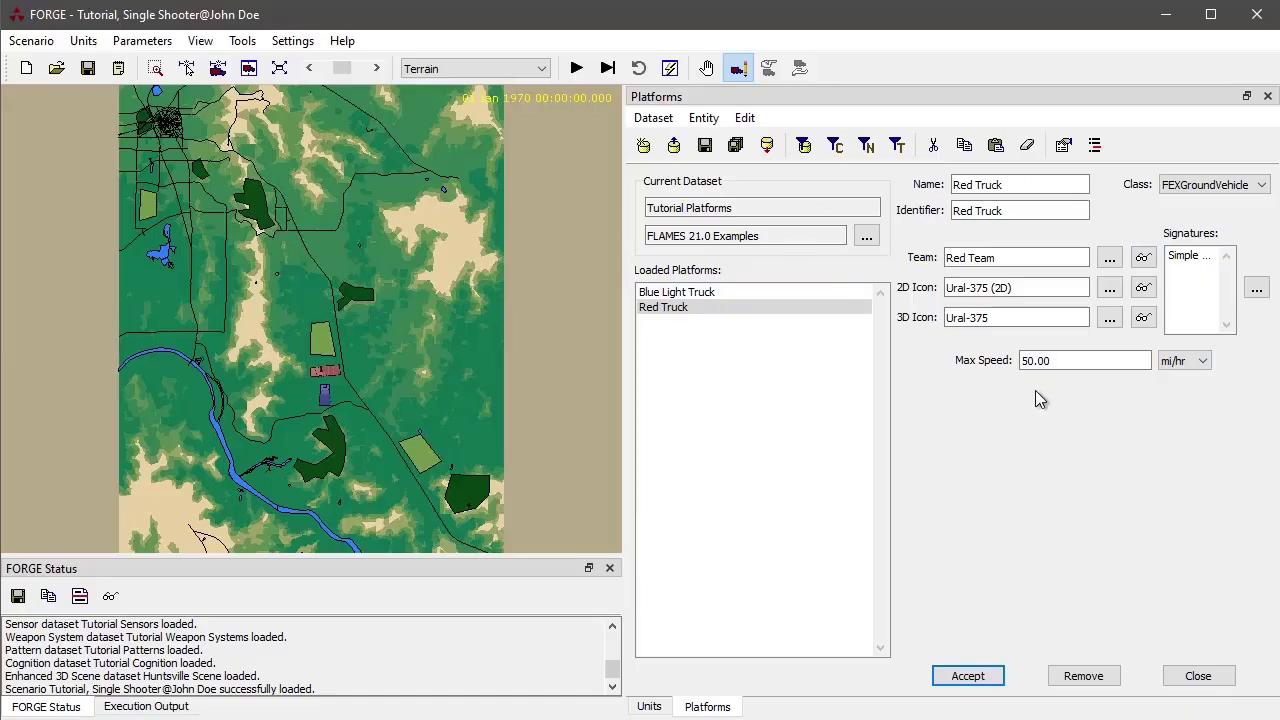
{"action": "left_click", "coordinate": [756, 310]}
{"action": "left_click", "coordinate": [695, 308]}
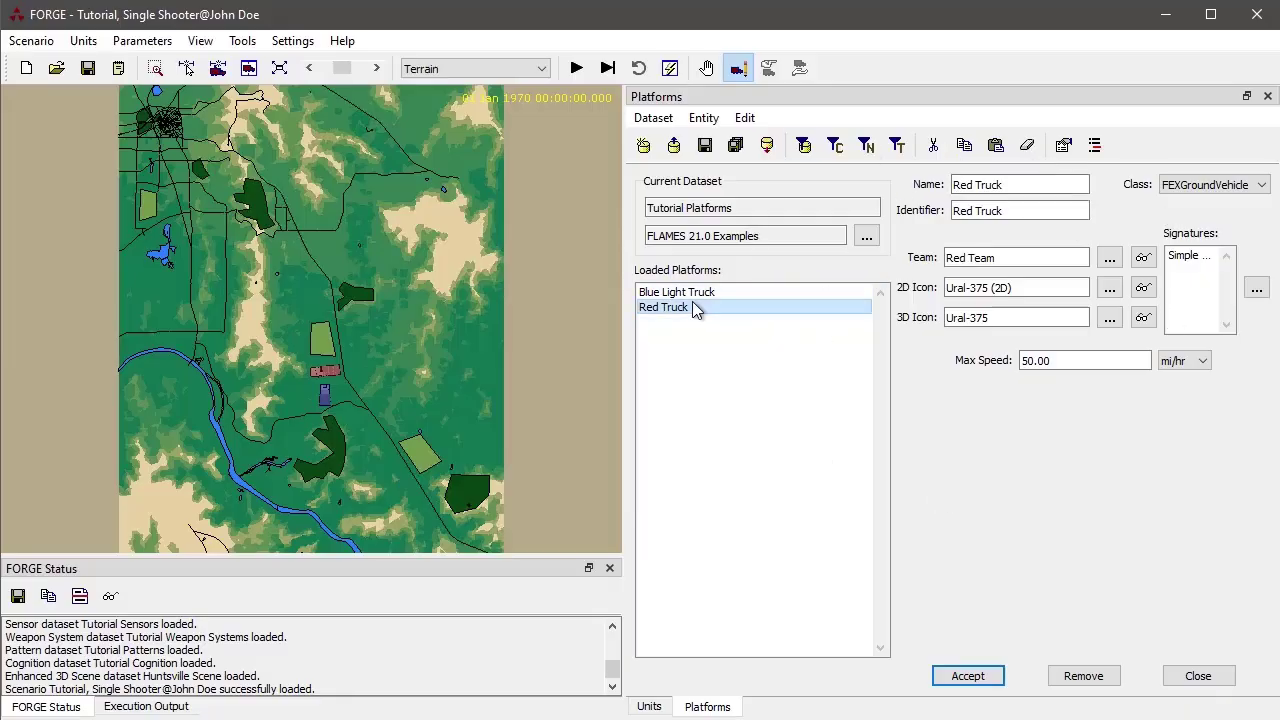
Look over the equipment types offered among the scenario parameters and return to the Red Truck platform.
{"action": "left_click", "coordinate": [140, 41]}
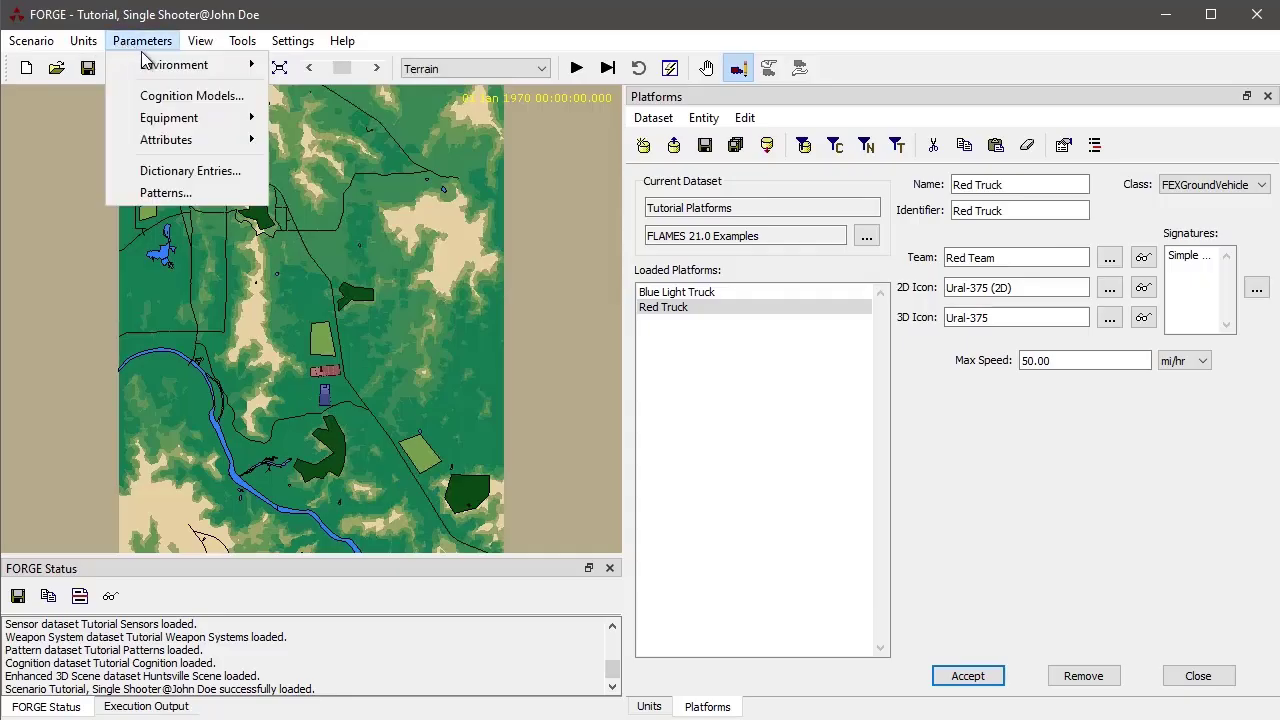
{"action": "mouse_move", "coordinate": [170, 120]}
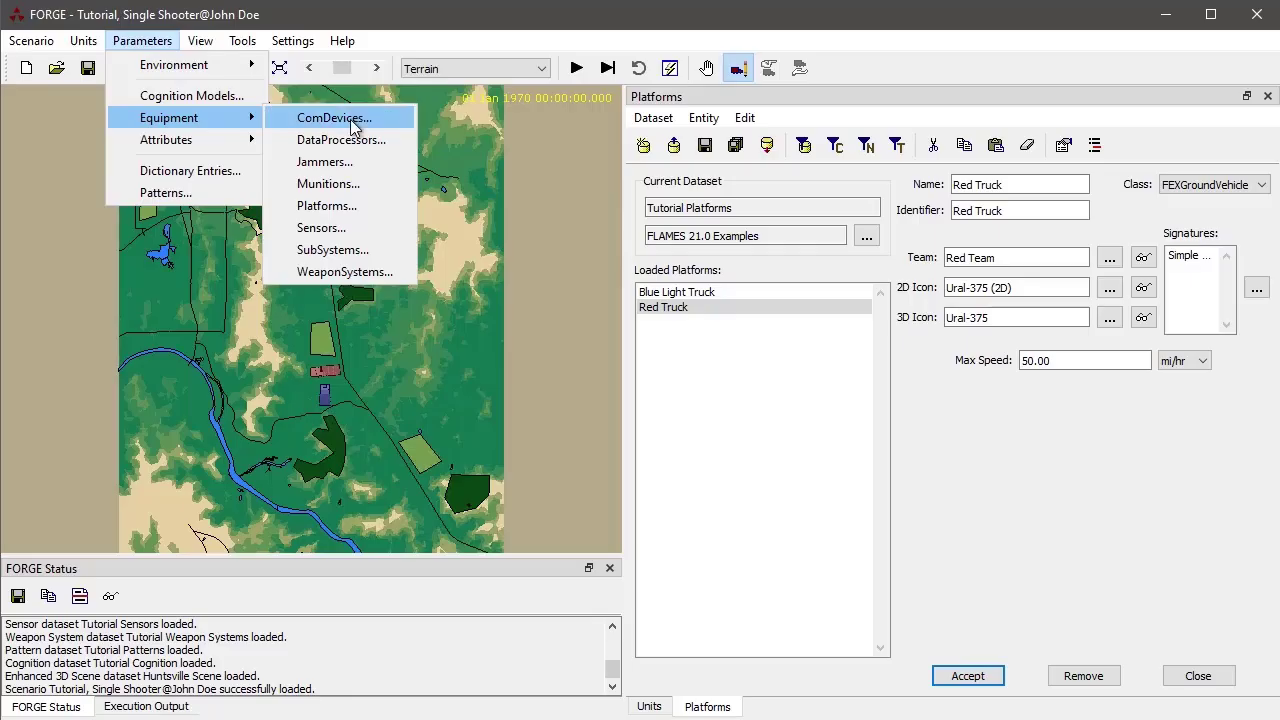
{"action": "left_click", "coordinate": [1014, 437]}
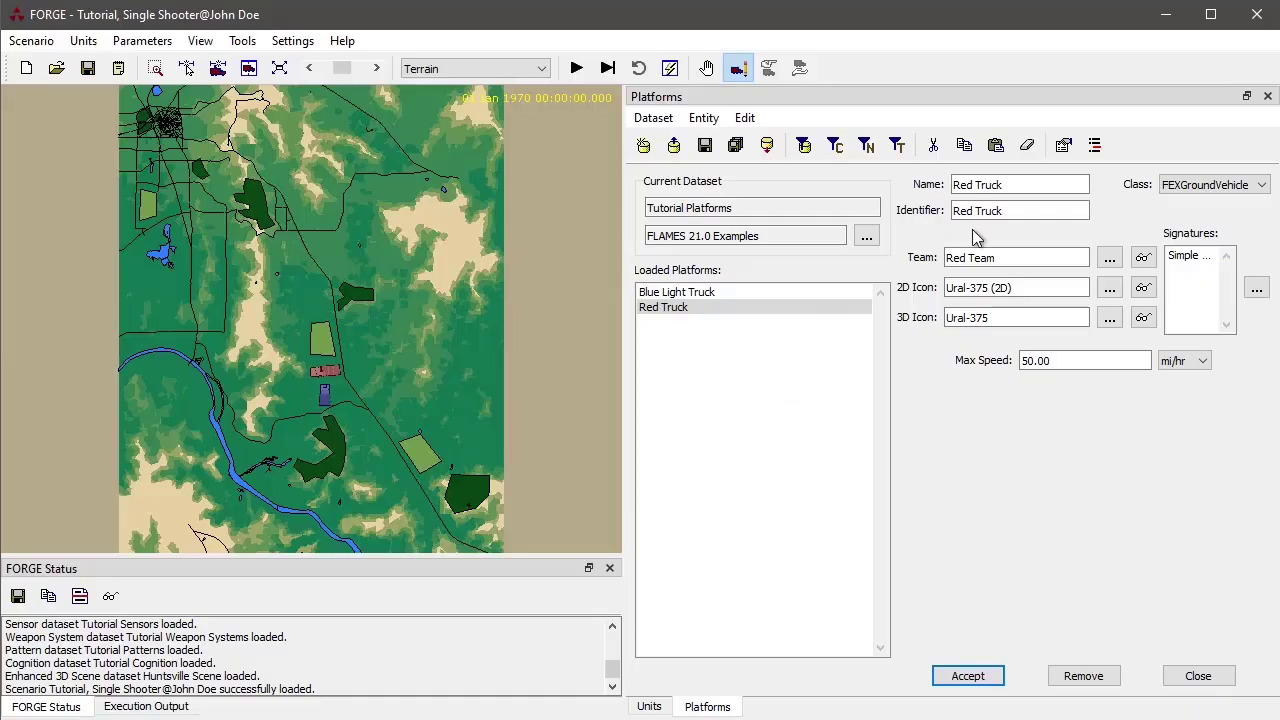
{"action": "left_click", "coordinate": [667, 309]}
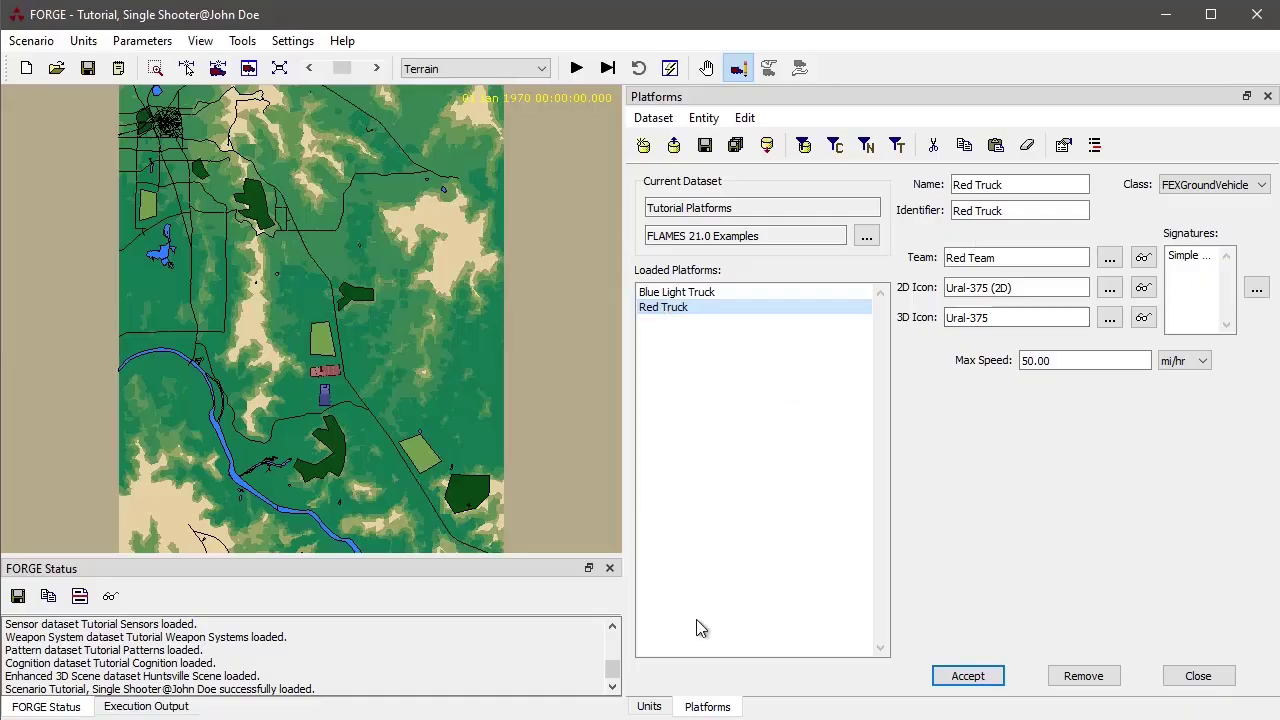
Go back to the Red Truck unit's composition and reopen its platform definition to see how the two relate.
{"action": "left_click", "coordinate": [649, 706]}
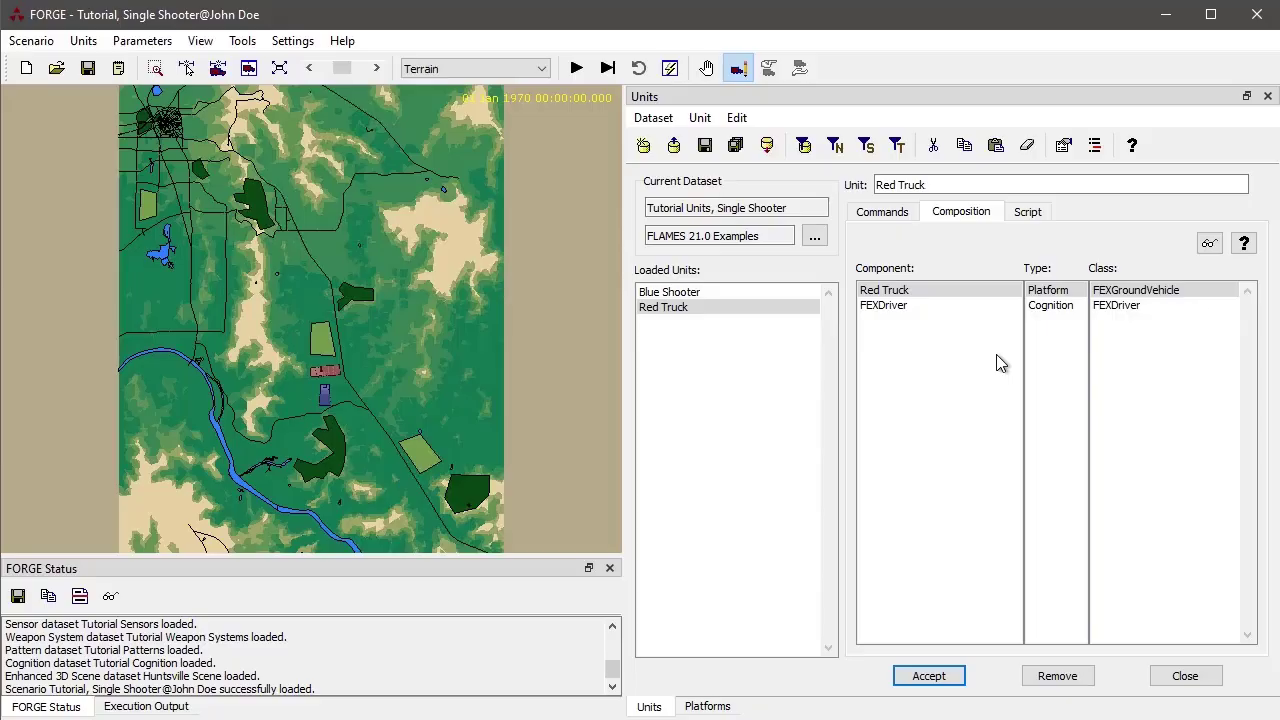
{"action": "left_click", "coordinate": [712, 311]}
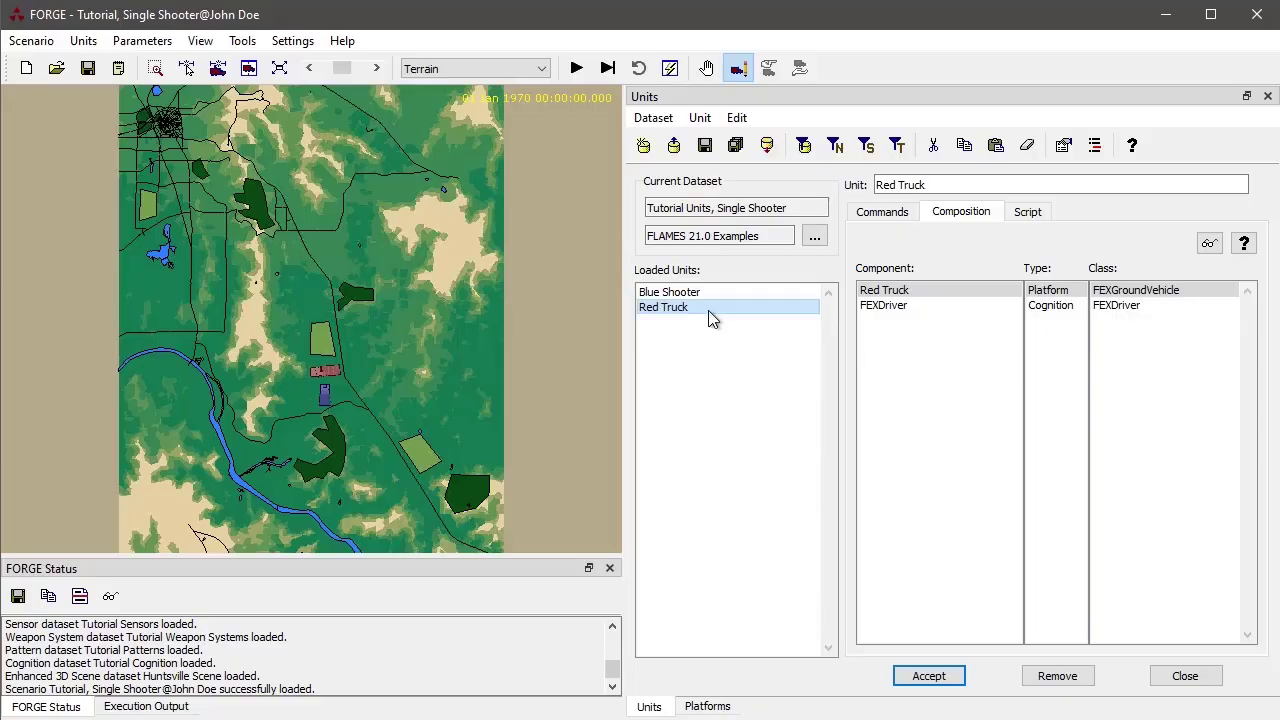
{"action": "left_click", "coordinate": [910, 294]}
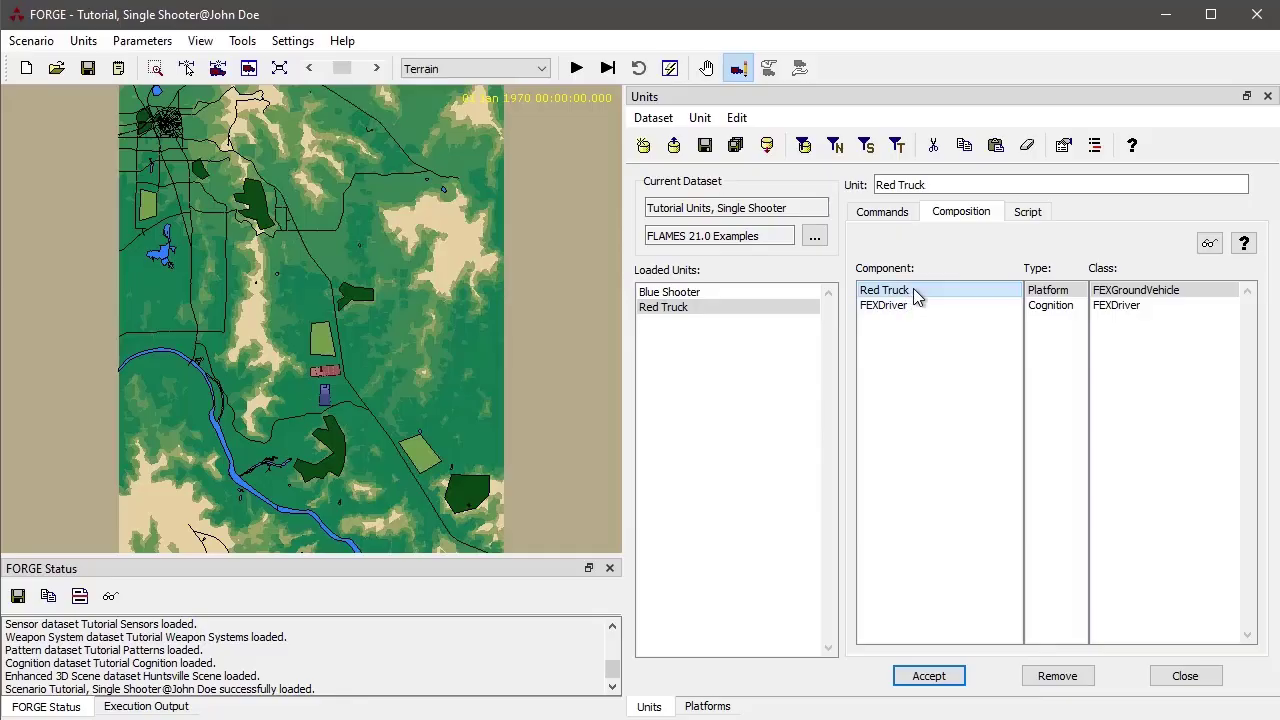
{"action": "double_click", "coordinate": [913, 288]}
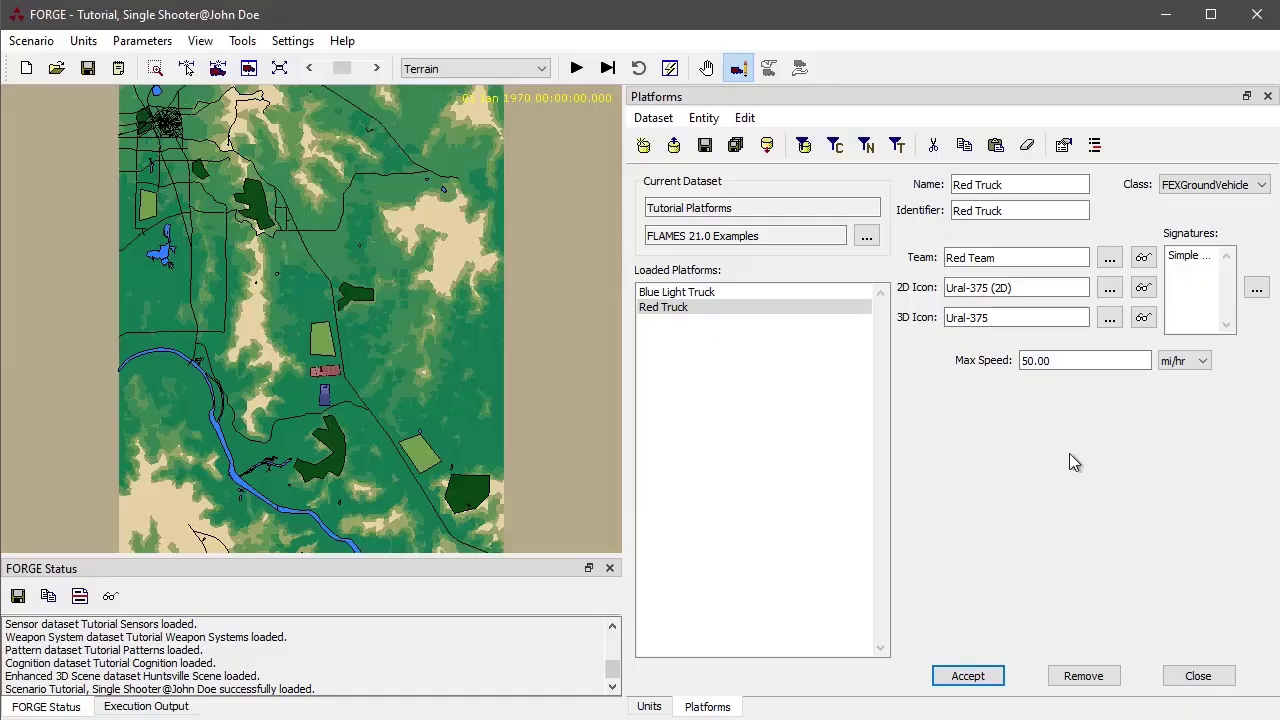
{"action": "left_click", "coordinate": [649, 706]}
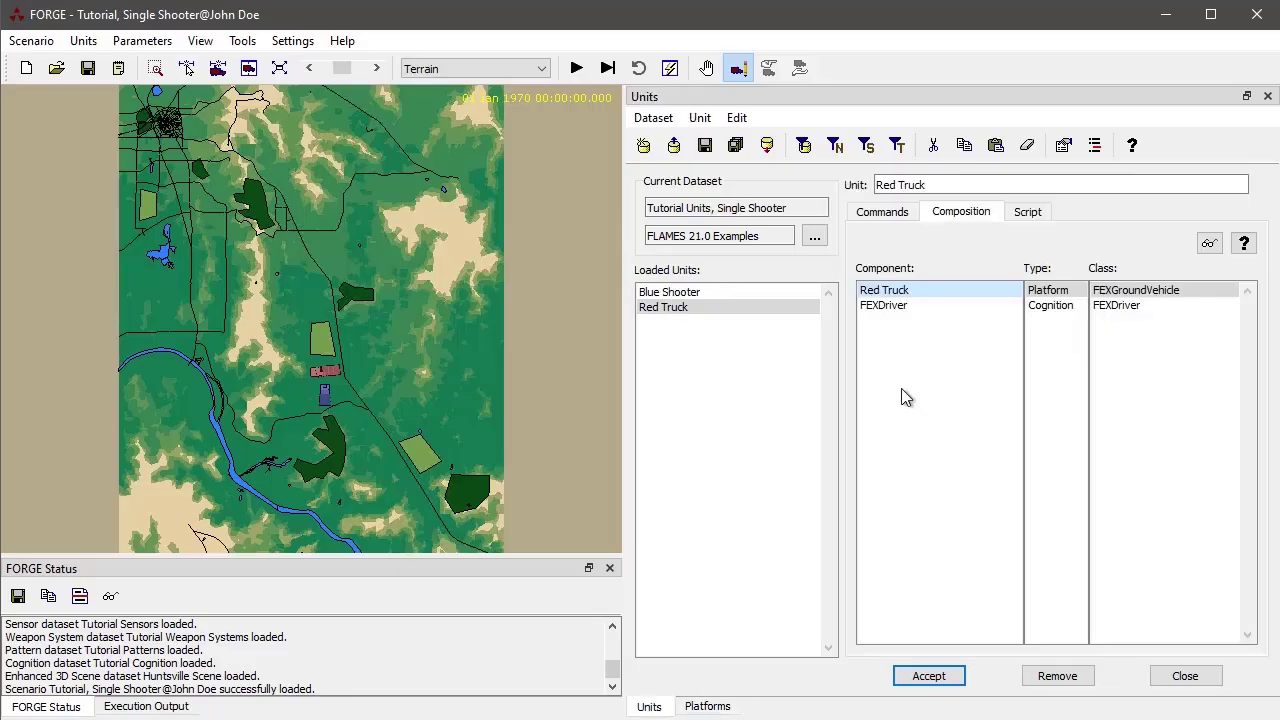
{"action": "left_click", "coordinate": [708, 706]}
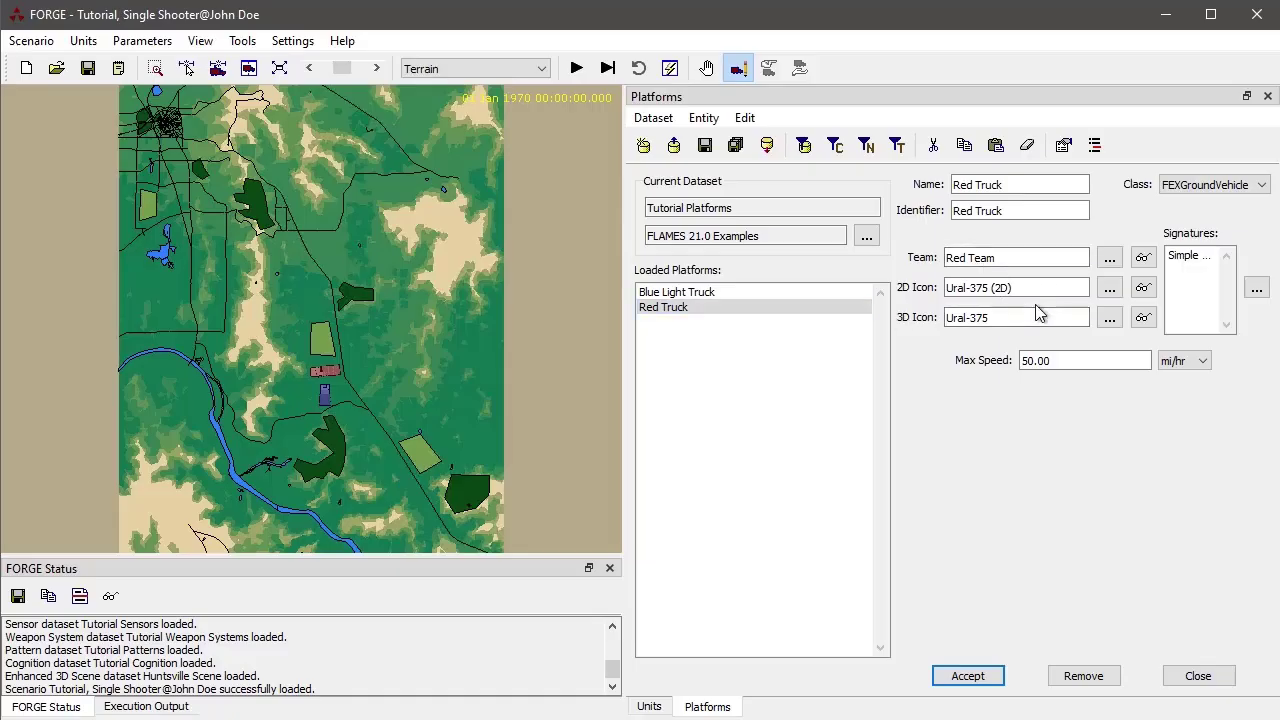
Try to update Red Truck in the Tutorial Platforms dataset, and add it to a newly created platform dataset instead.
{"action": "left_click", "coordinate": [970, 676]}
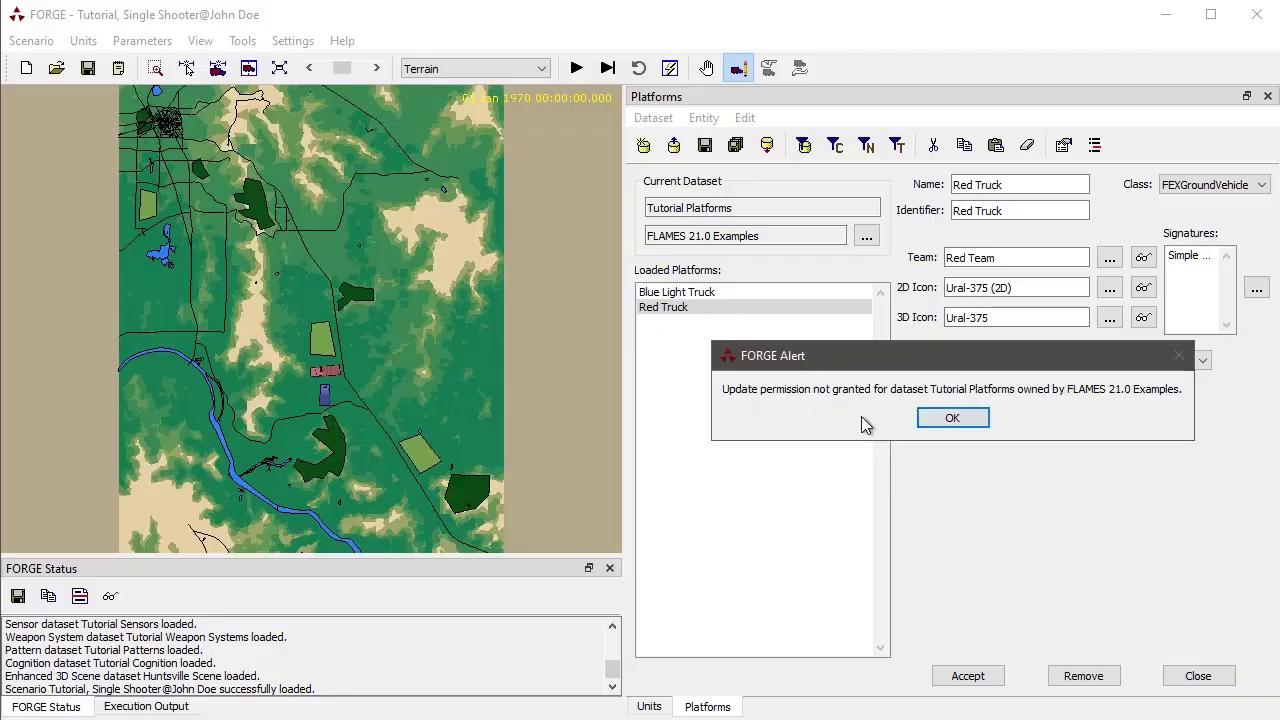
{"action": "left_click", "coordinate": [957, 419]}
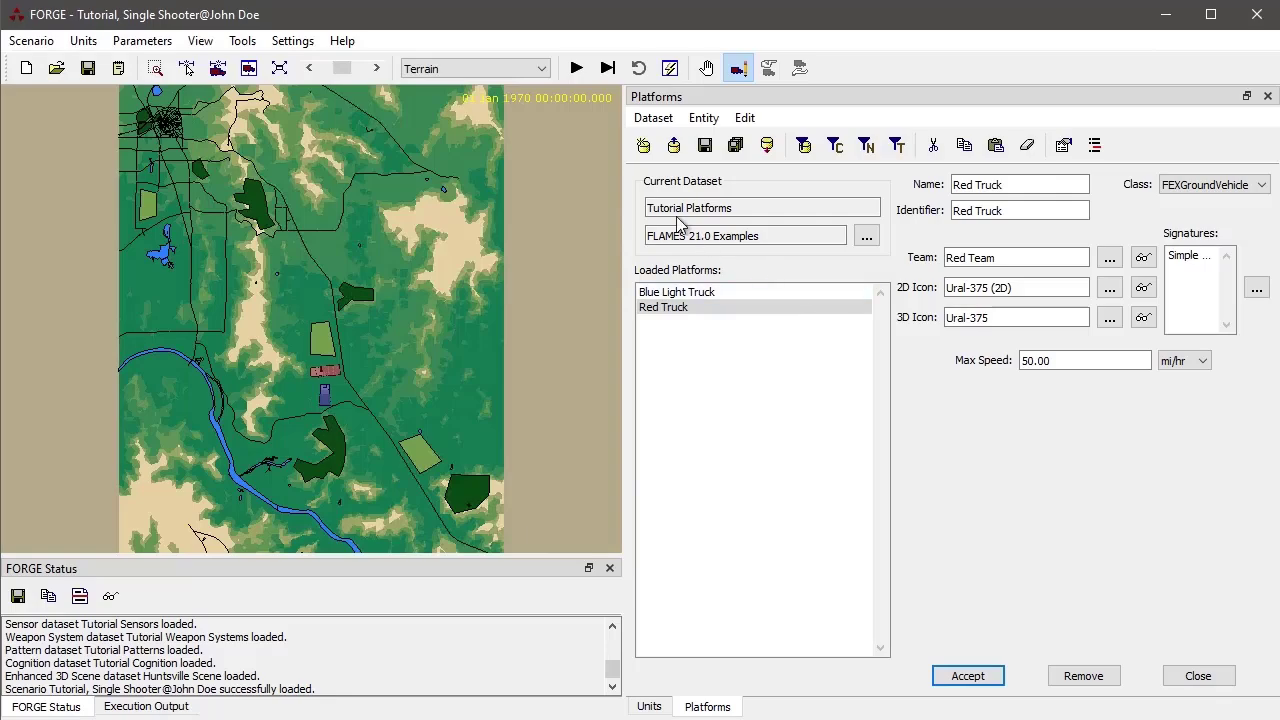
{"action": "left_click", "coordinate": [645, 146]}
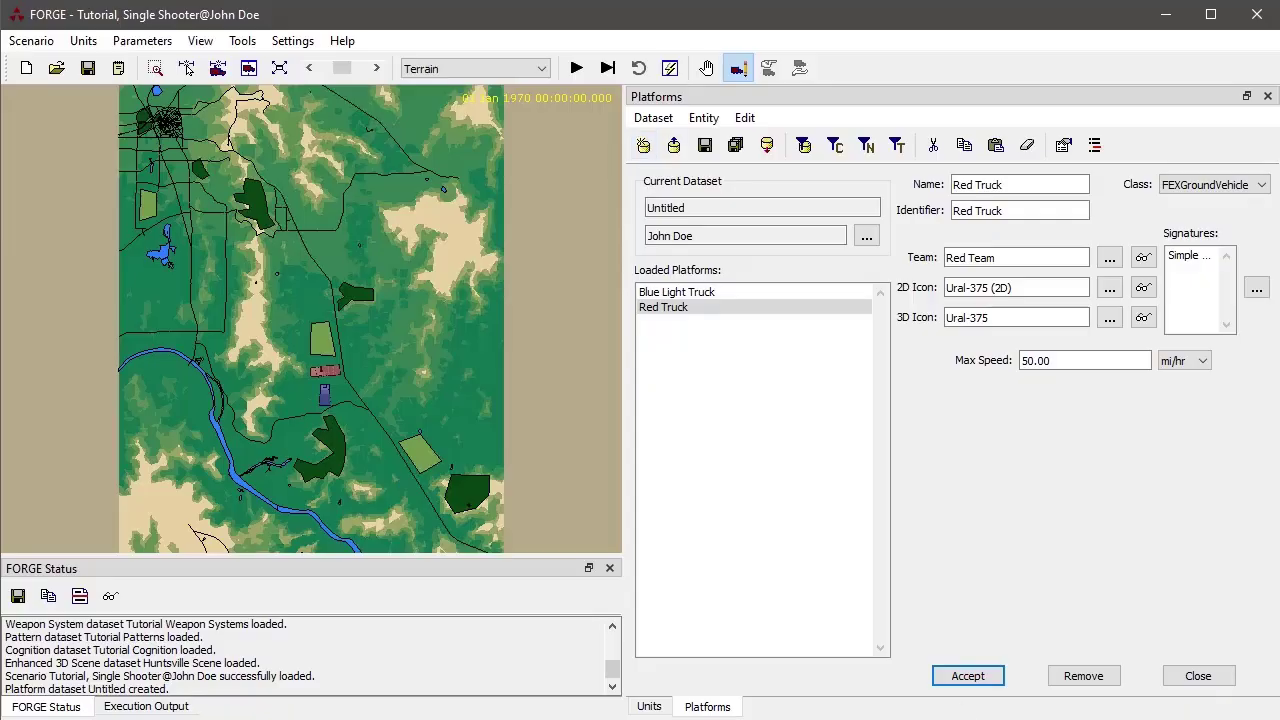
{"action": "left_click", "coordinate": [972, 676]}
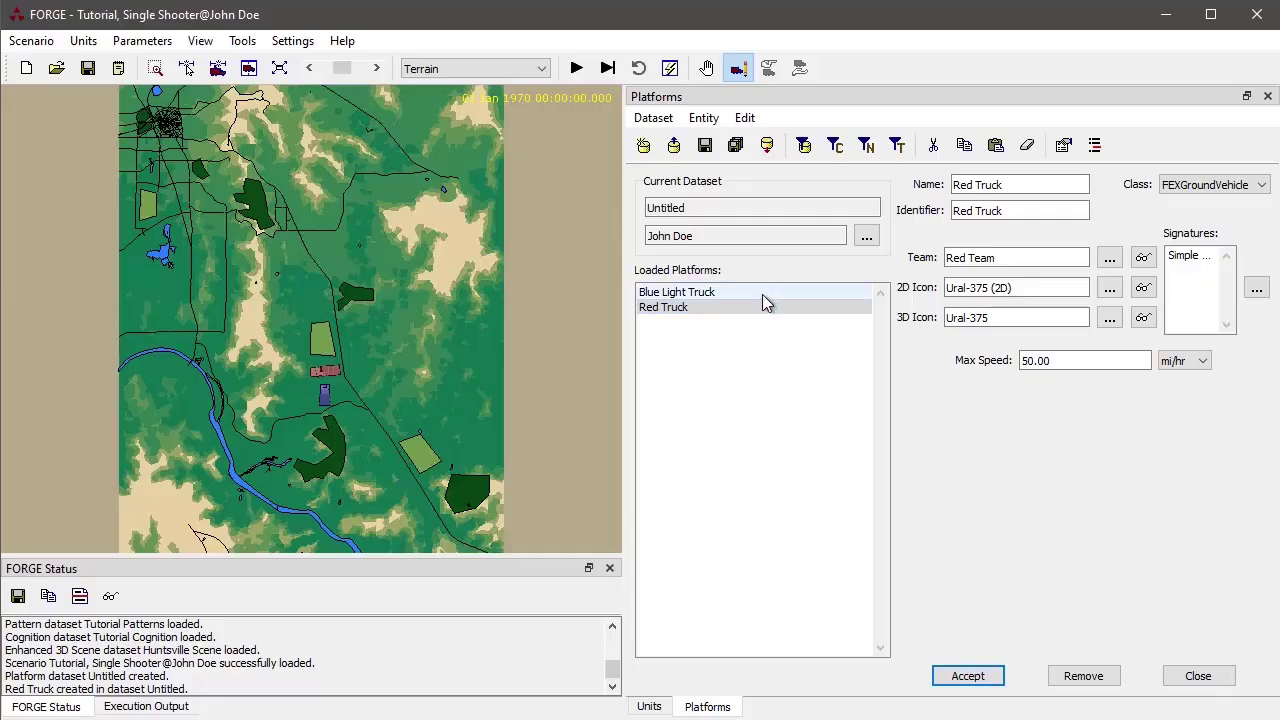
Review the loaded platform datasets and check which one holds Blue Light Truck and which one holds Red Truck.
{"action": "left_click", "coordinate": [867, 240]}
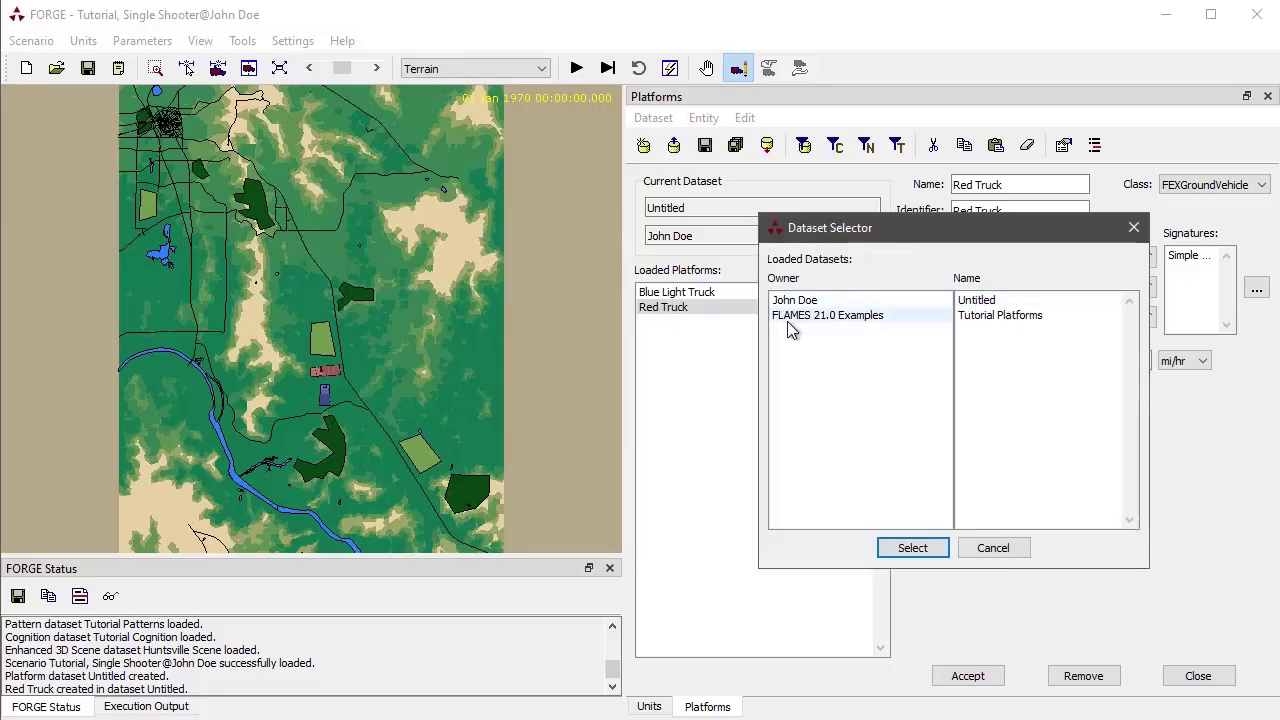
{"action": "left_click", "coordinate": [1005, 550]}
{"action": "left_click", "coordinate": [717, 296]}
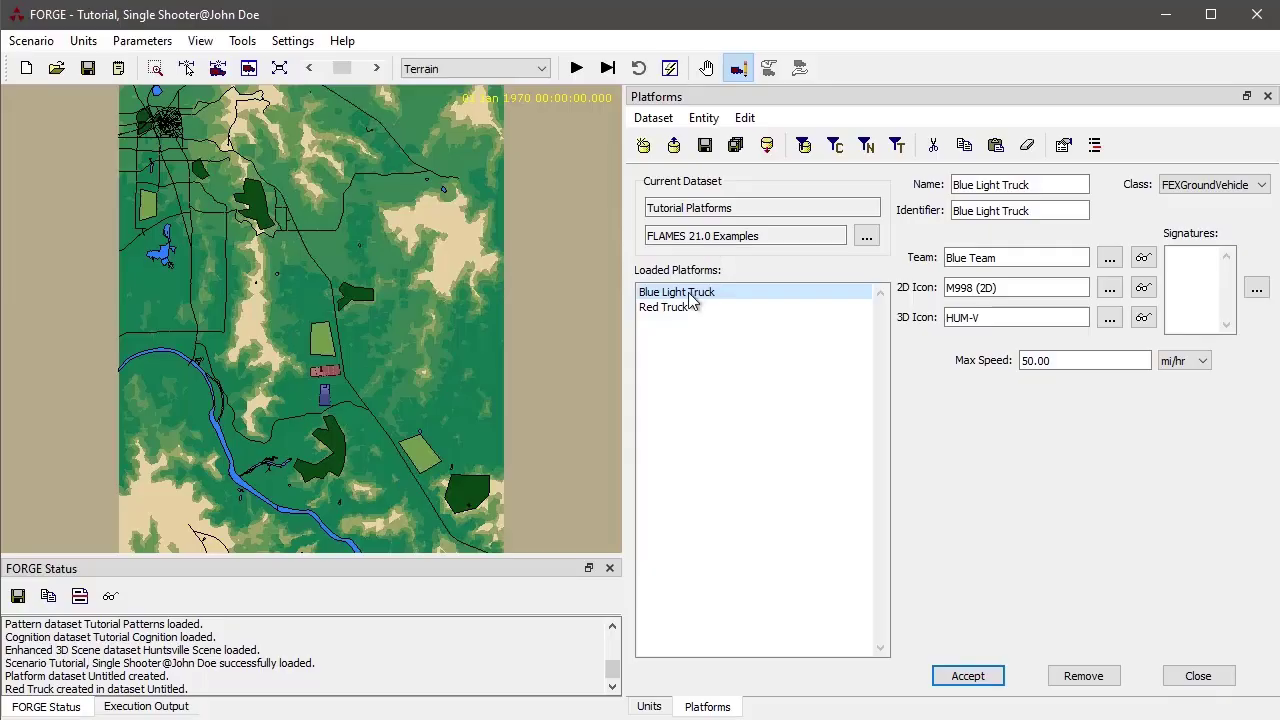
{"action": "left_click", "coordinate": [686, 305]}
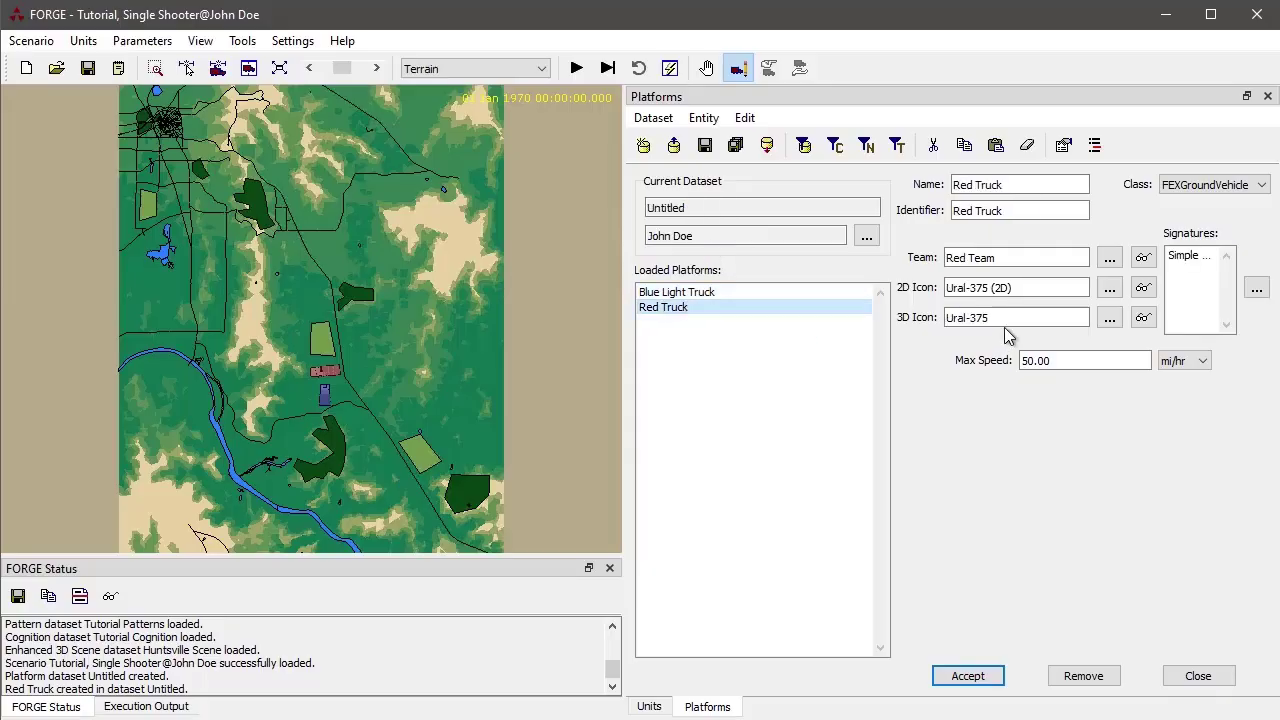
Set the Red Truck platform's maximum speed to 80 mi/hr and accept the update in the new dataset.
{"action": "left_click", "coordinate": [1074, 357]}
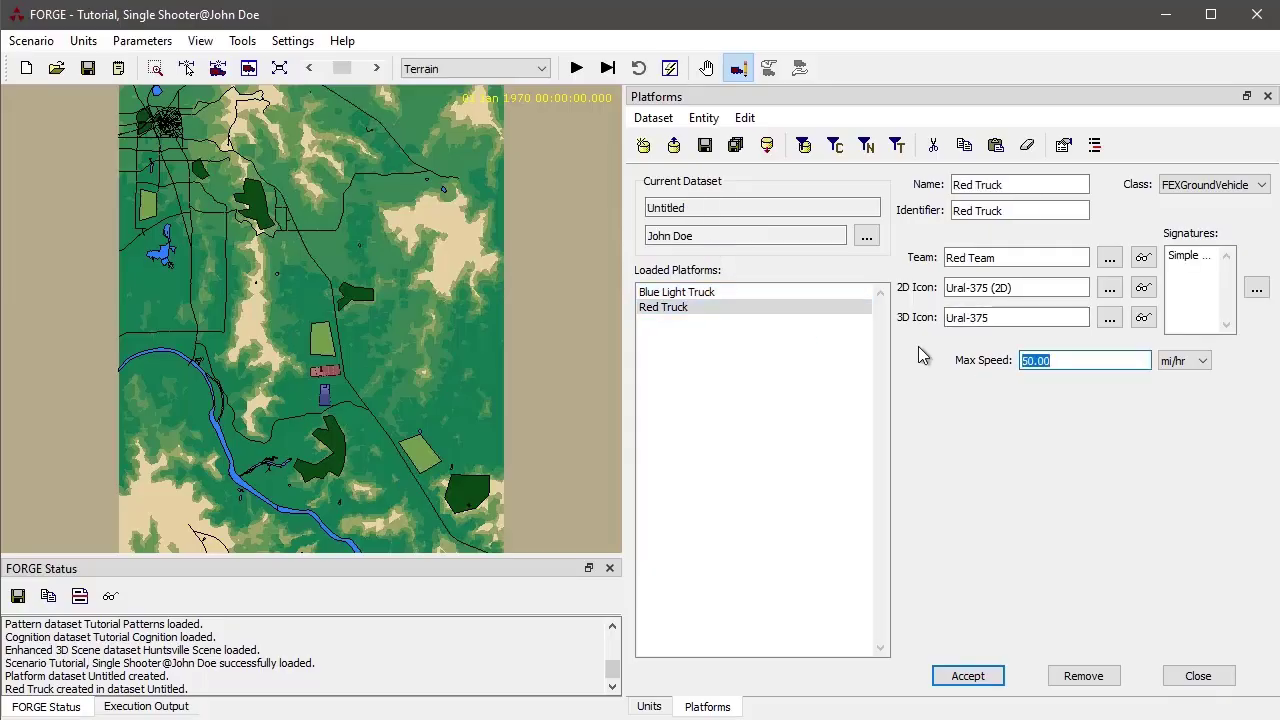
{"action": "type", "text": "80"}
{"action": "left_click", "coordinate": [977, 675]}
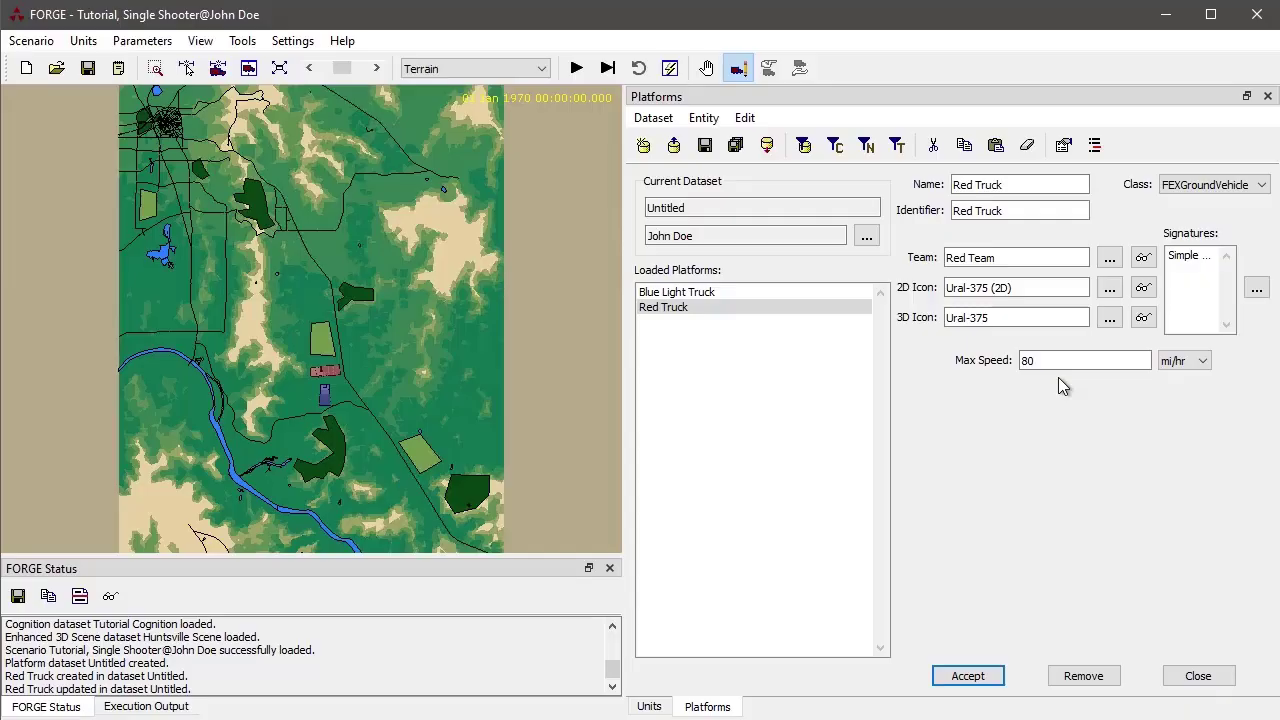
{"action": "left_click", "coordinate": [648, 310]}
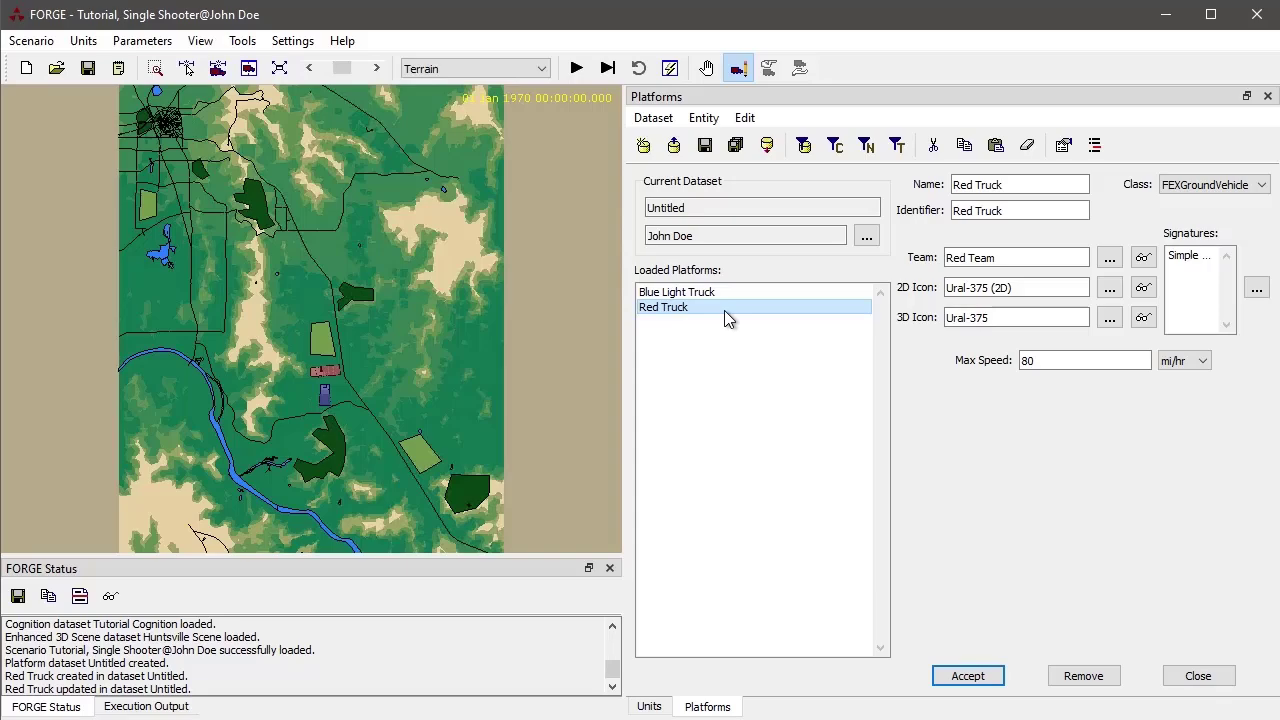
Reopen the Red Truck platform from the unit's composition, and check the Red Truck unit's command list against its components.
{"action": "left_click", "coordinate": [648, 706]}
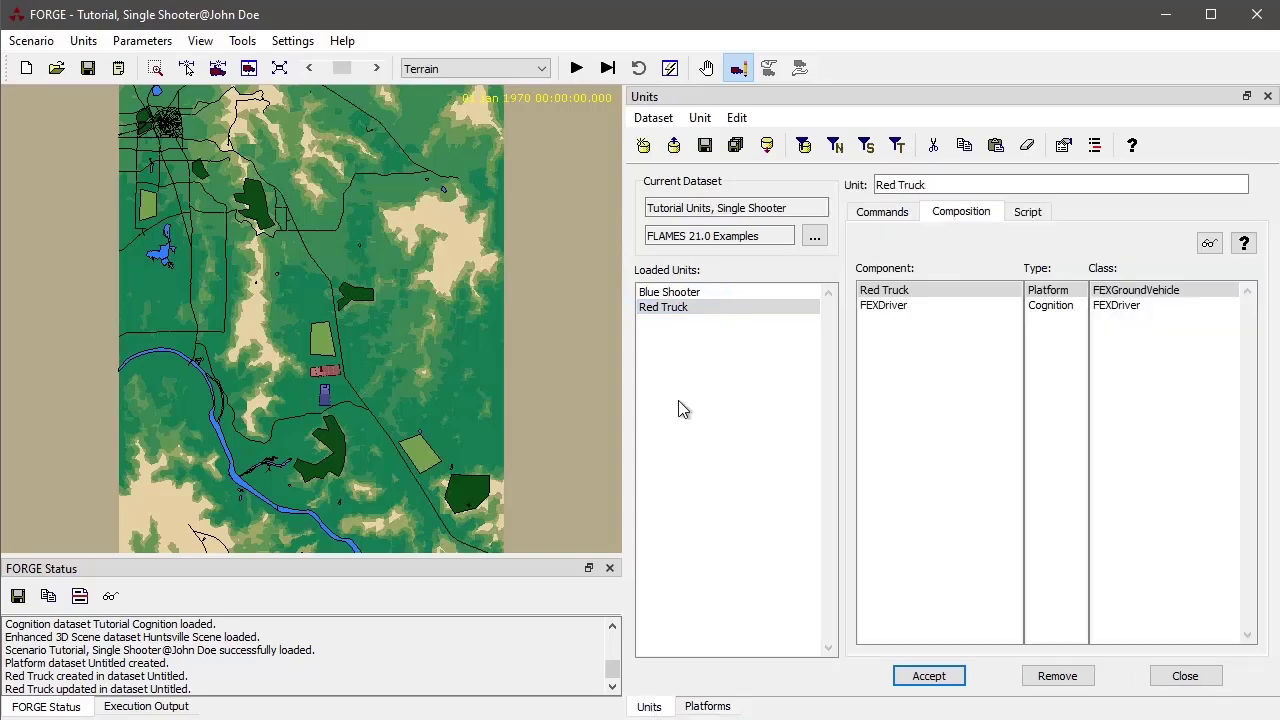
{"action": "left_click", "coordinate": [937, 294]}
{"action": "double_click", "coordinate": [937, 293]}
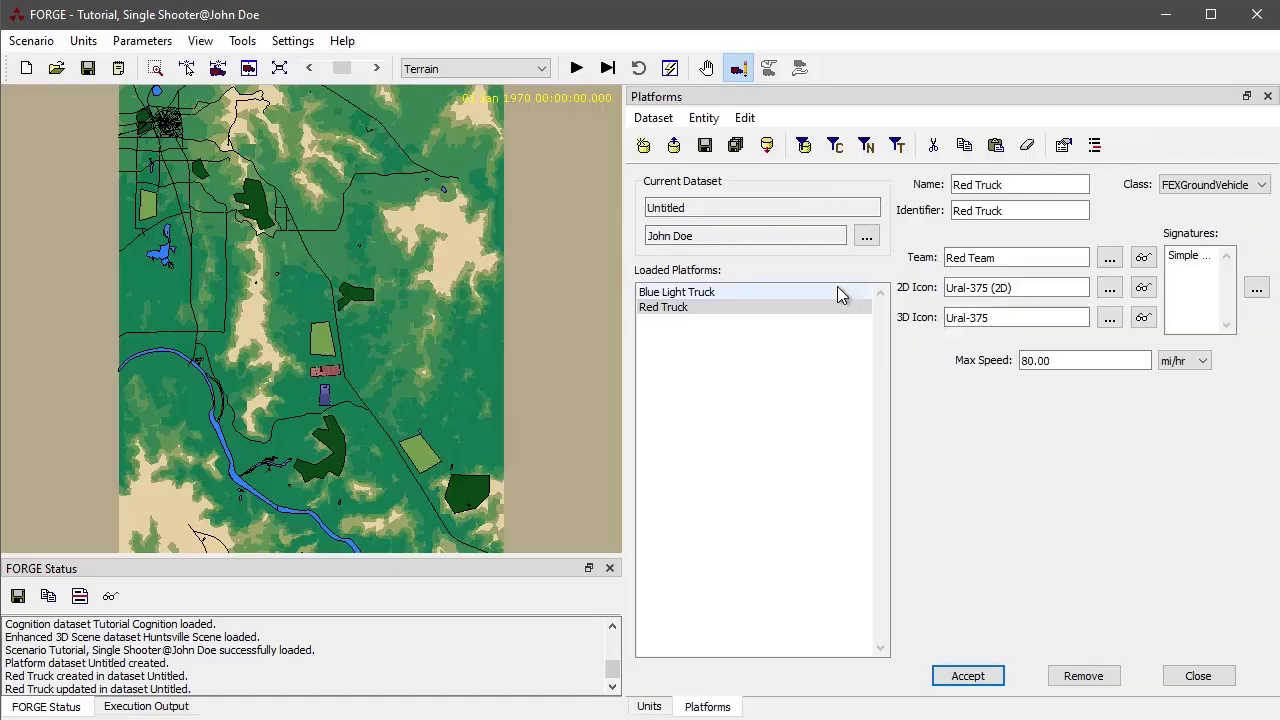
{"action": "left_click", "coordinate": [650, 706]}
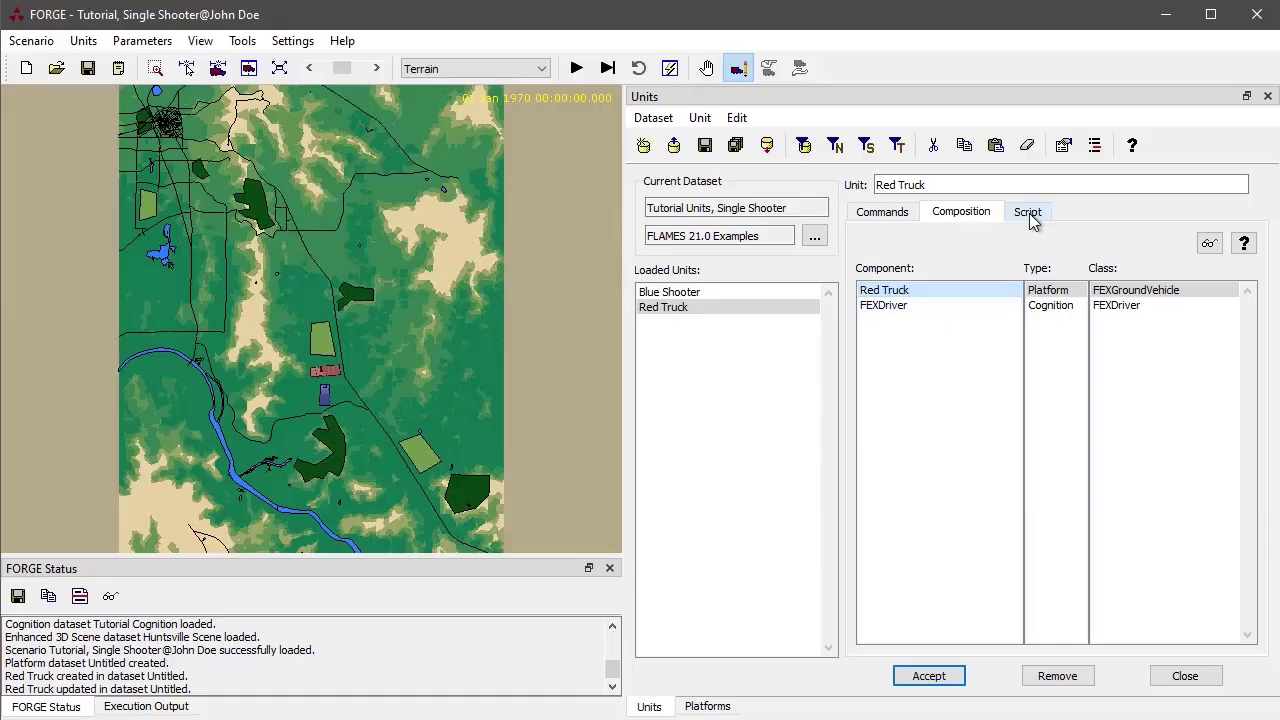
{"action": "left_click", "coordinate": [893, 213]}
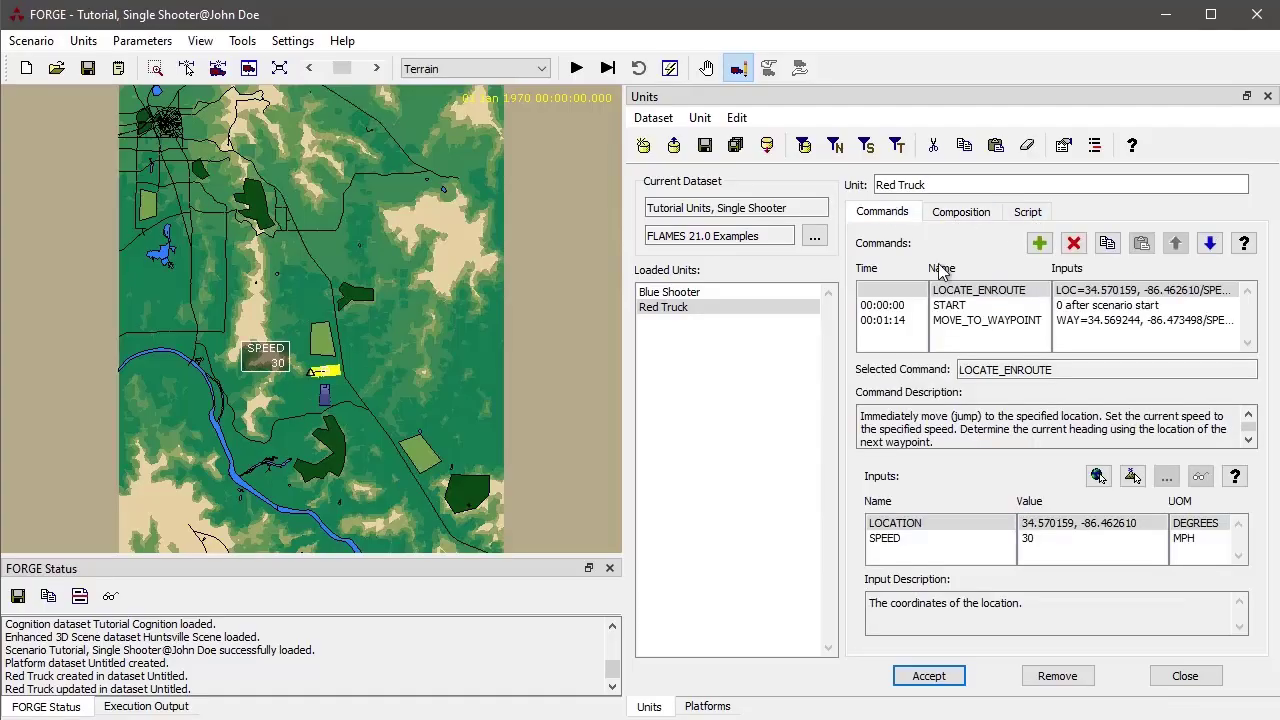
{"action": "left_click", "coordinate": [958, 212]}
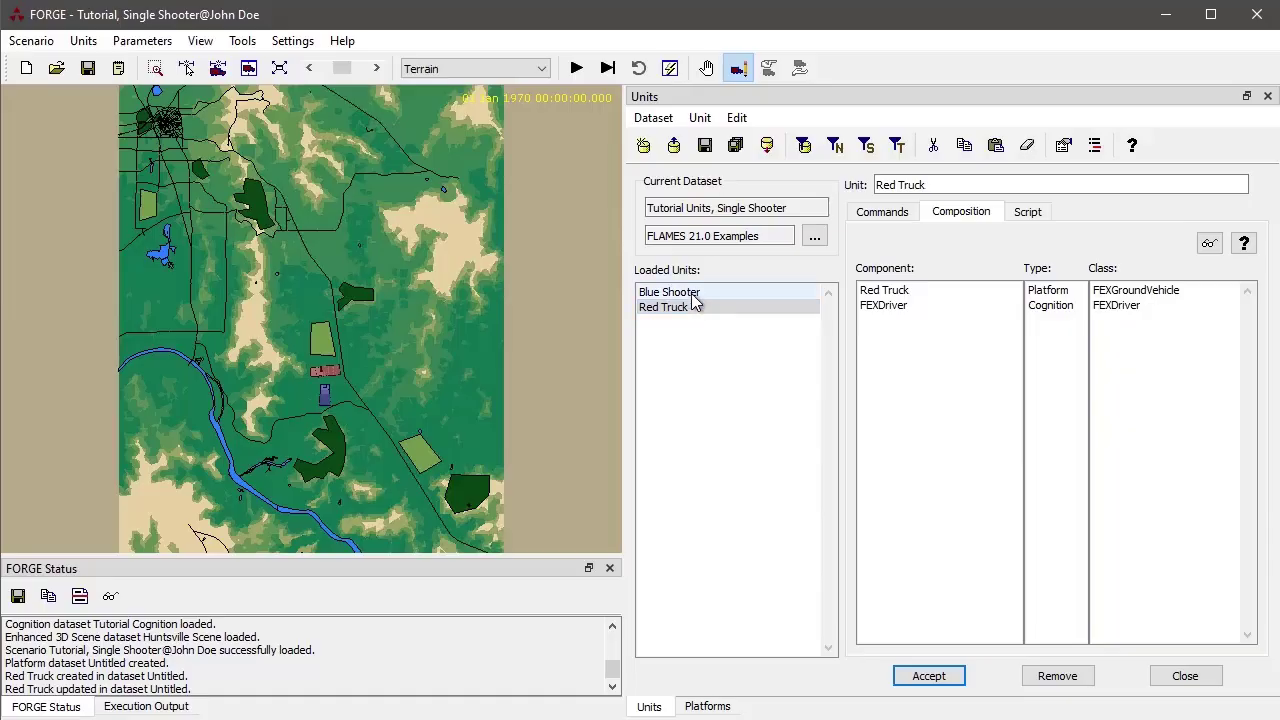
Review the Blue Shooter unit's composition and inspect its Blue Sensor component's definition, closing it again.
{"action": "left_click", "coordinate": [693, 295]}
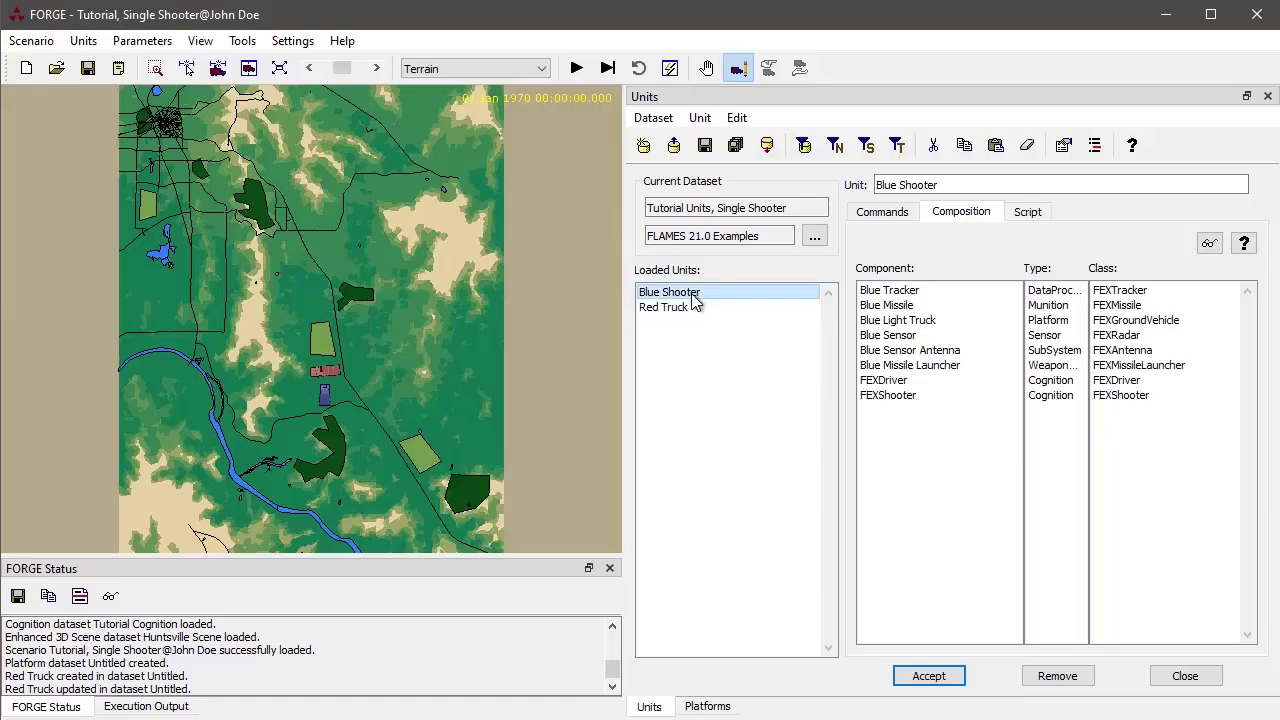
{"action": "double_click", "coordinate": [911, 342]}
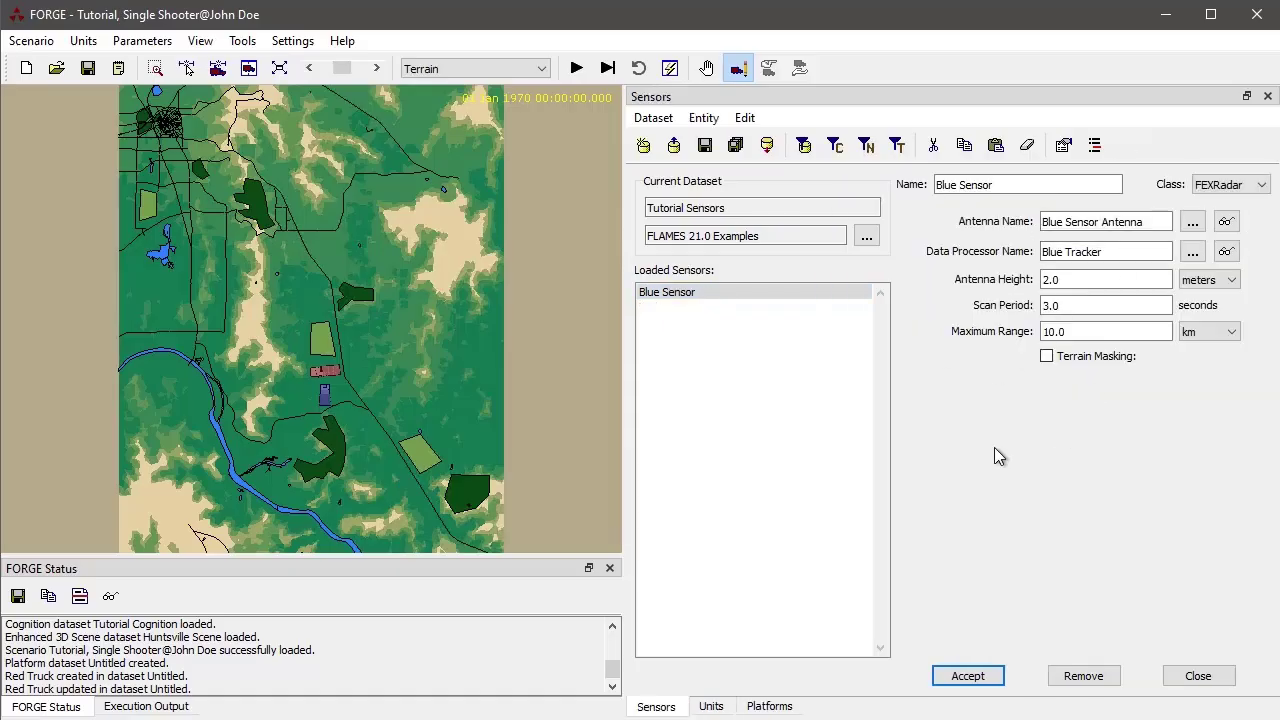
{"action": "left_click", "coordinate": [1267, 96]}
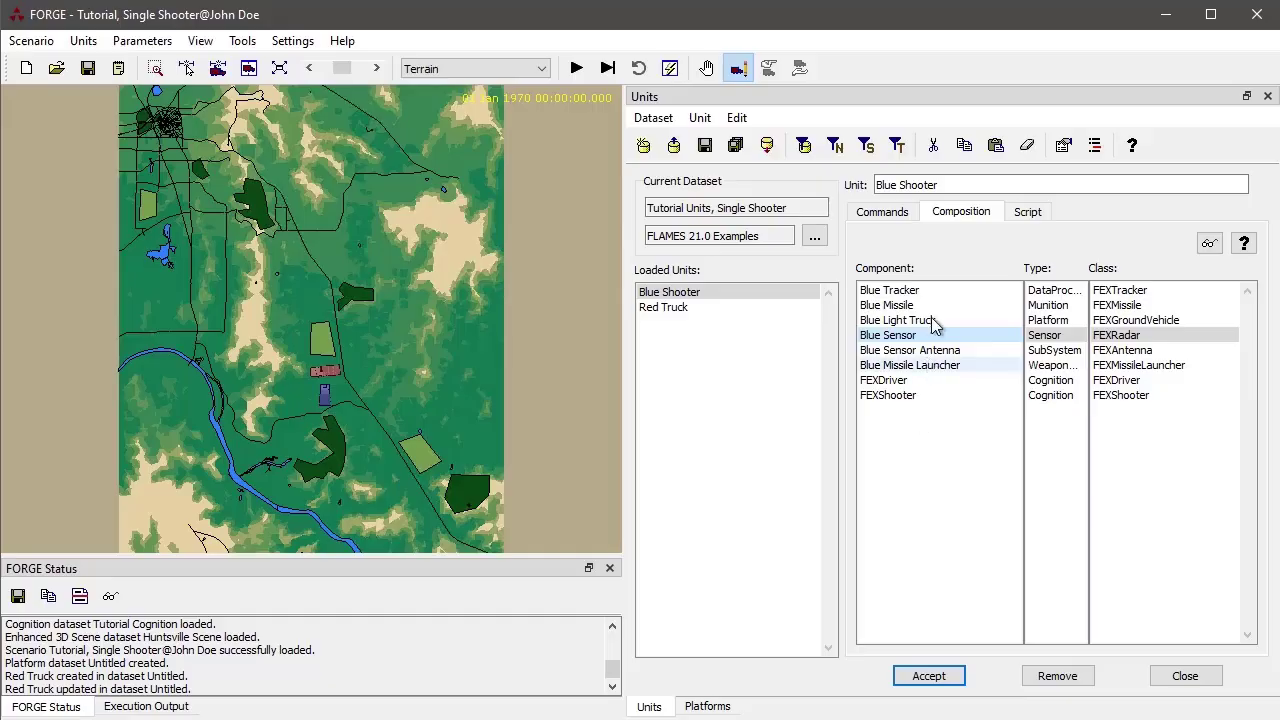
Examine Blue Shooter's commands, including START, alongside its location on the map and its component list.
{"action": "left_click", "coordinate": [885, 222]}
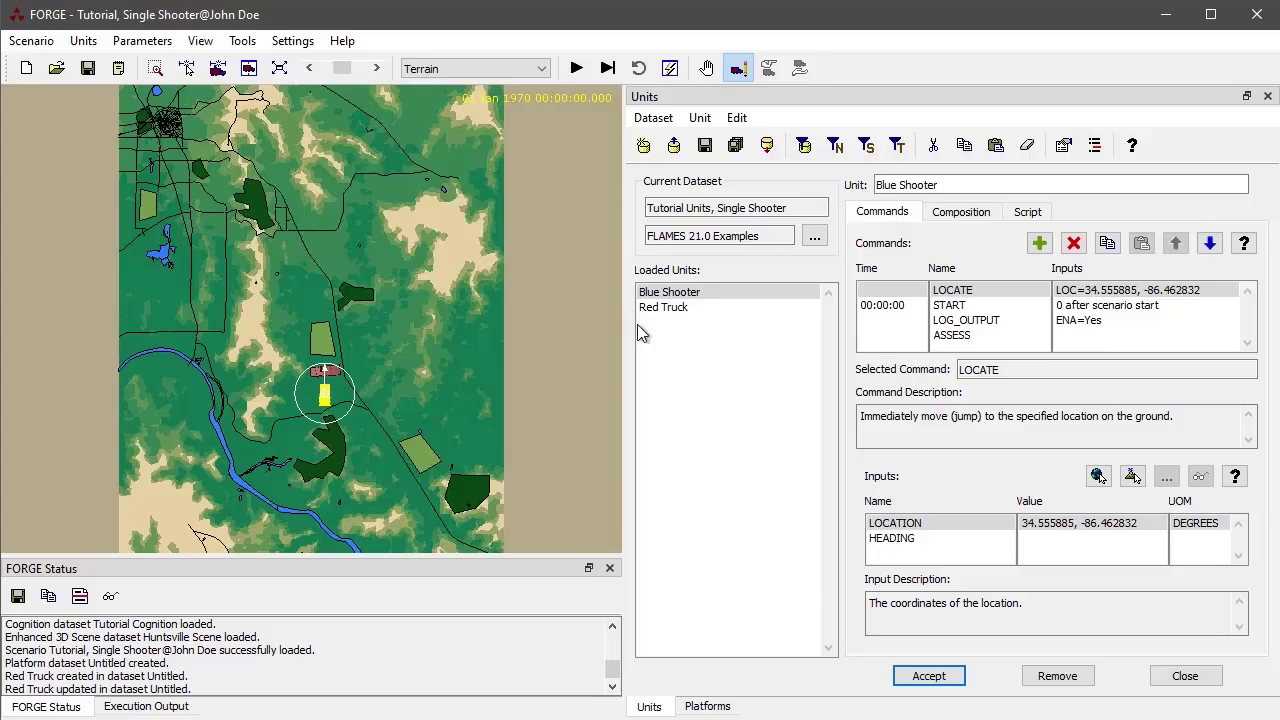
{"action": "scroll", "coordinate": [366, 400], "scroll_direction": "up", "scroll_amount": 5}
{"action": "left_click_drag", "start_coordinate": [306, 380], "coordinate": [456, 346]}
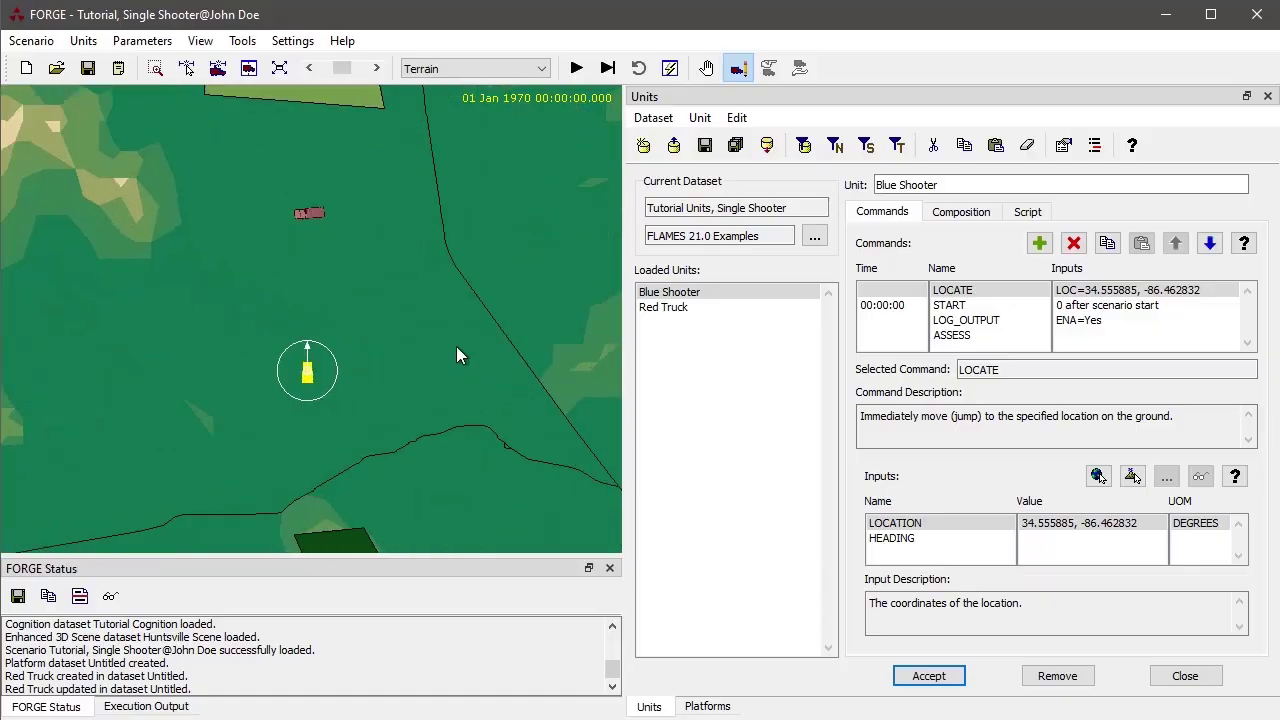
{"action": "left_click", "coordinate": [950, 224]}
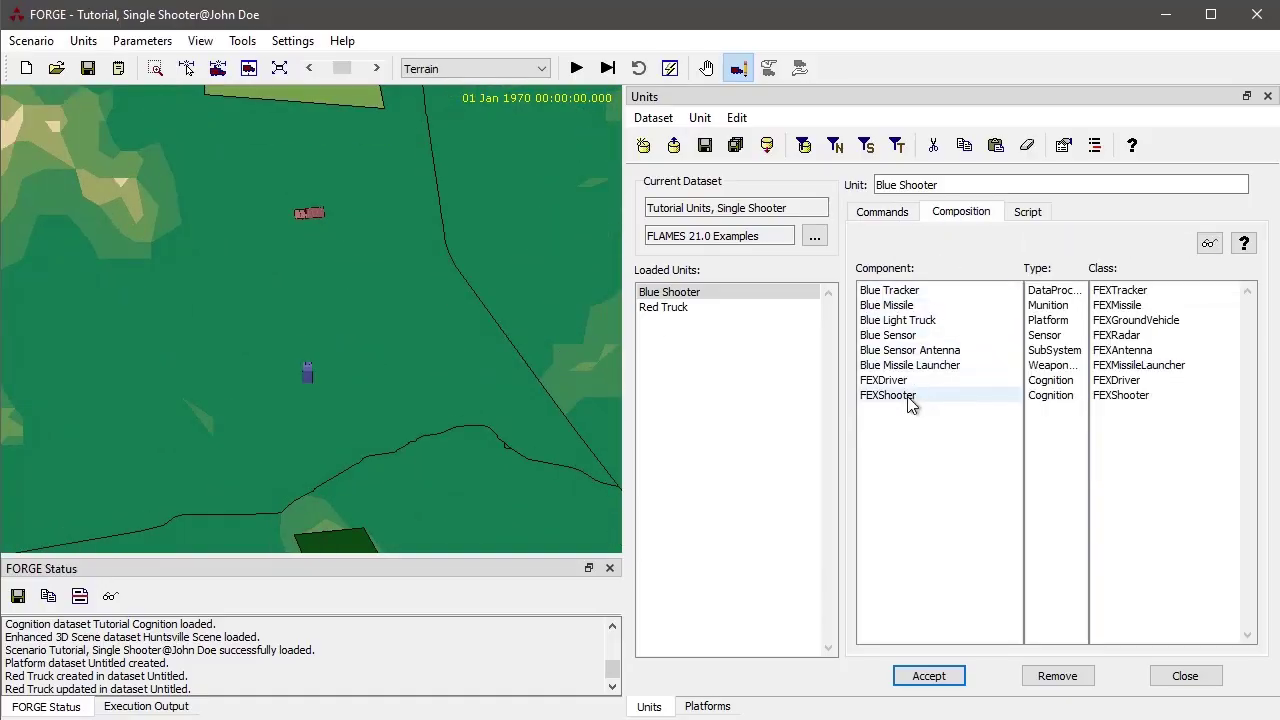
{"action": "left_click", "coordinate": [900, 216]}
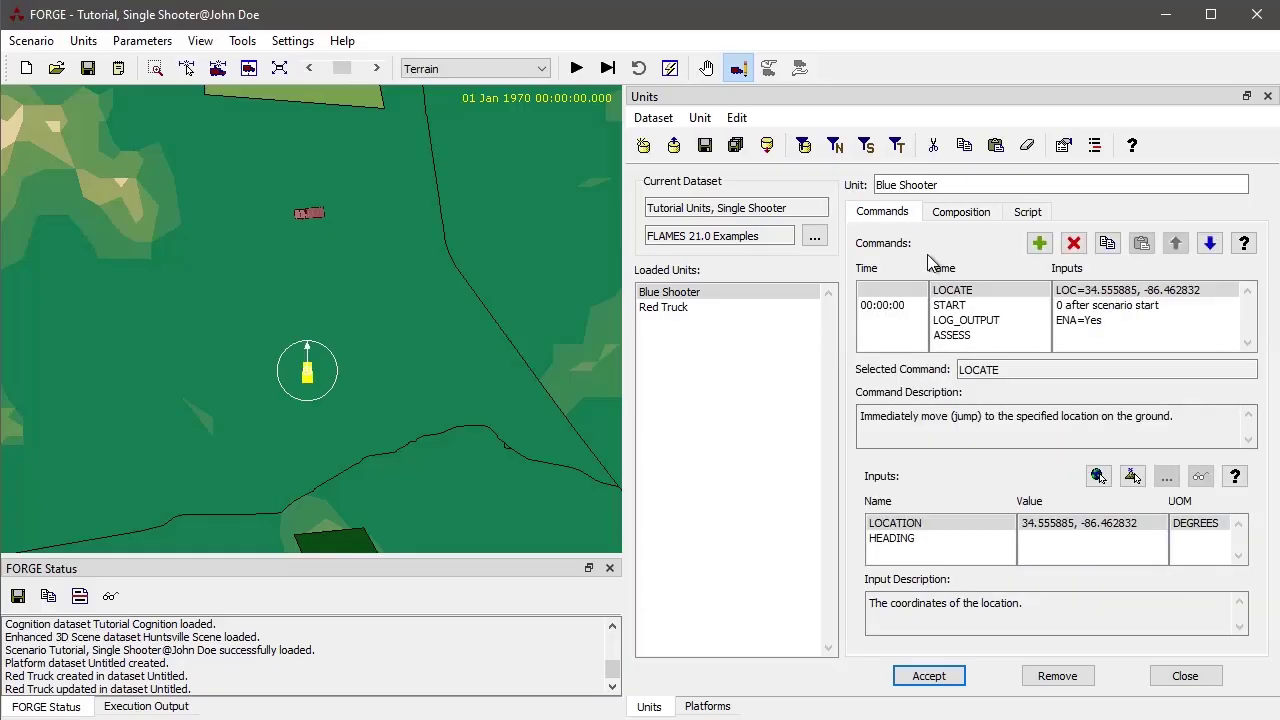
{"action": "left_click", "coordinate": [956, 309]}
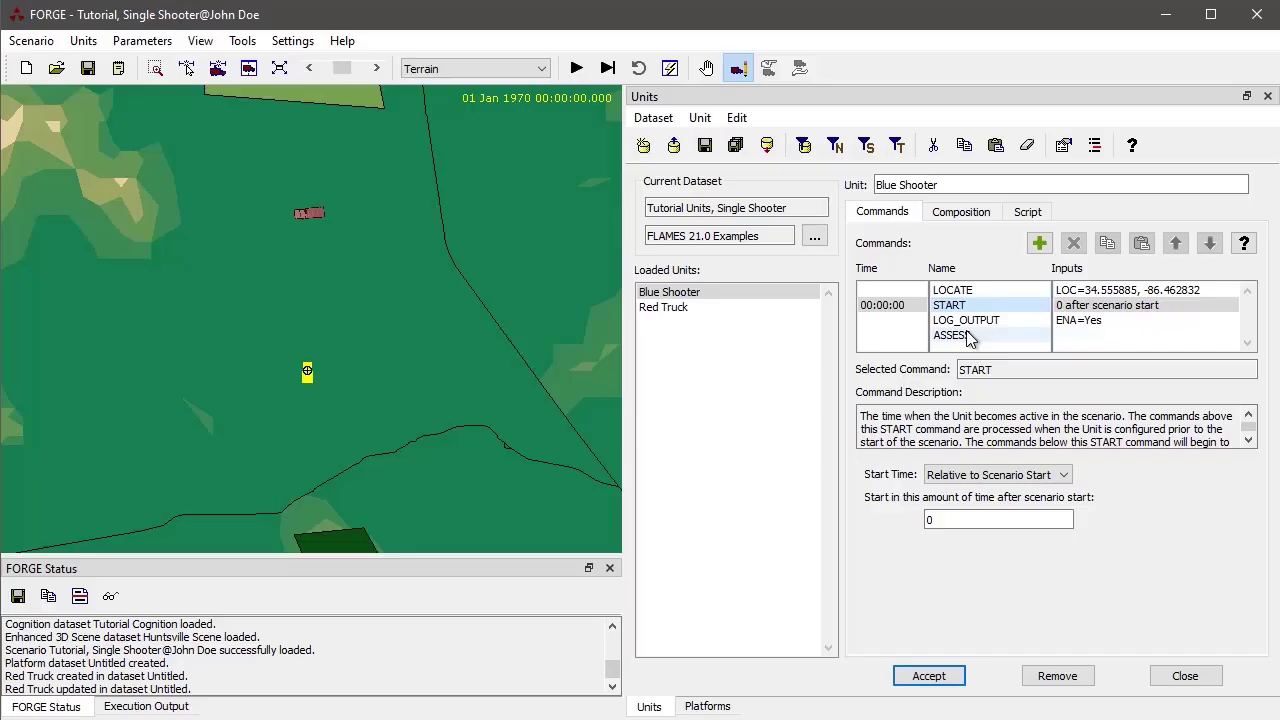
Compare the Red Truck unit's commands with the platform and cognition components in its composition.
{"action": "left_click", "coordinate": [672, 307]}
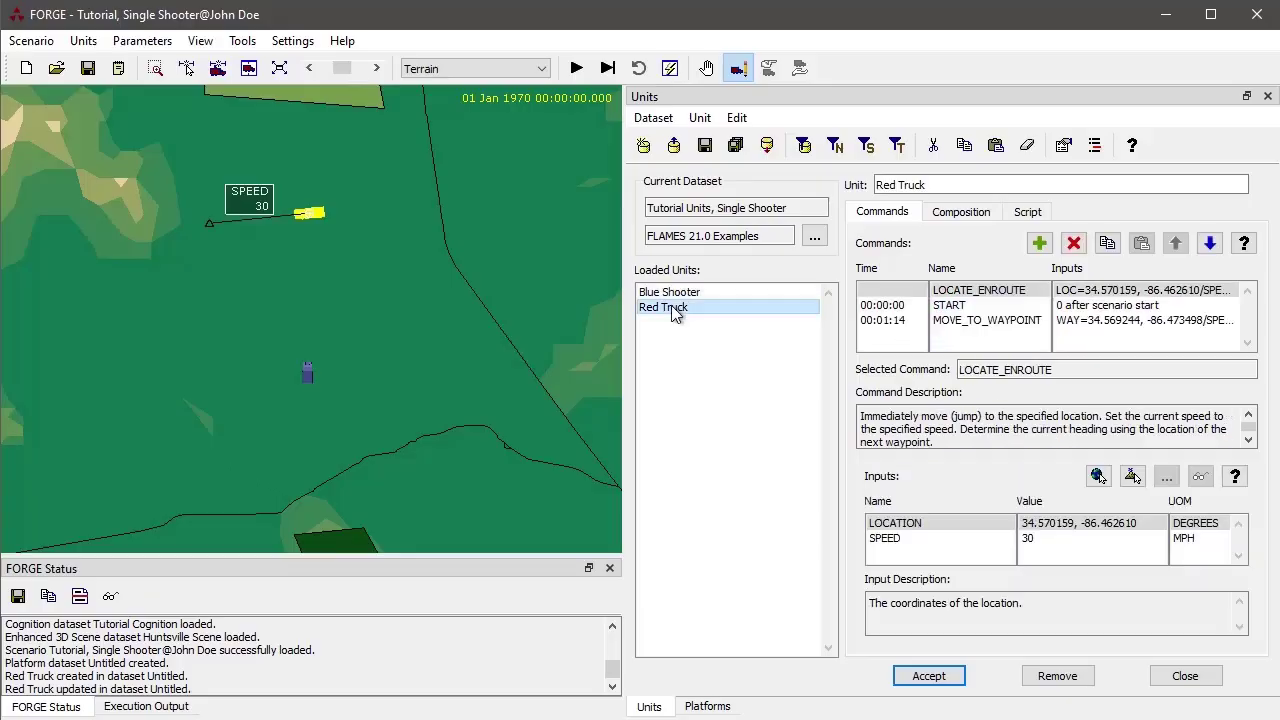
{"action": "left_click", "coordinate": [966, 217]}
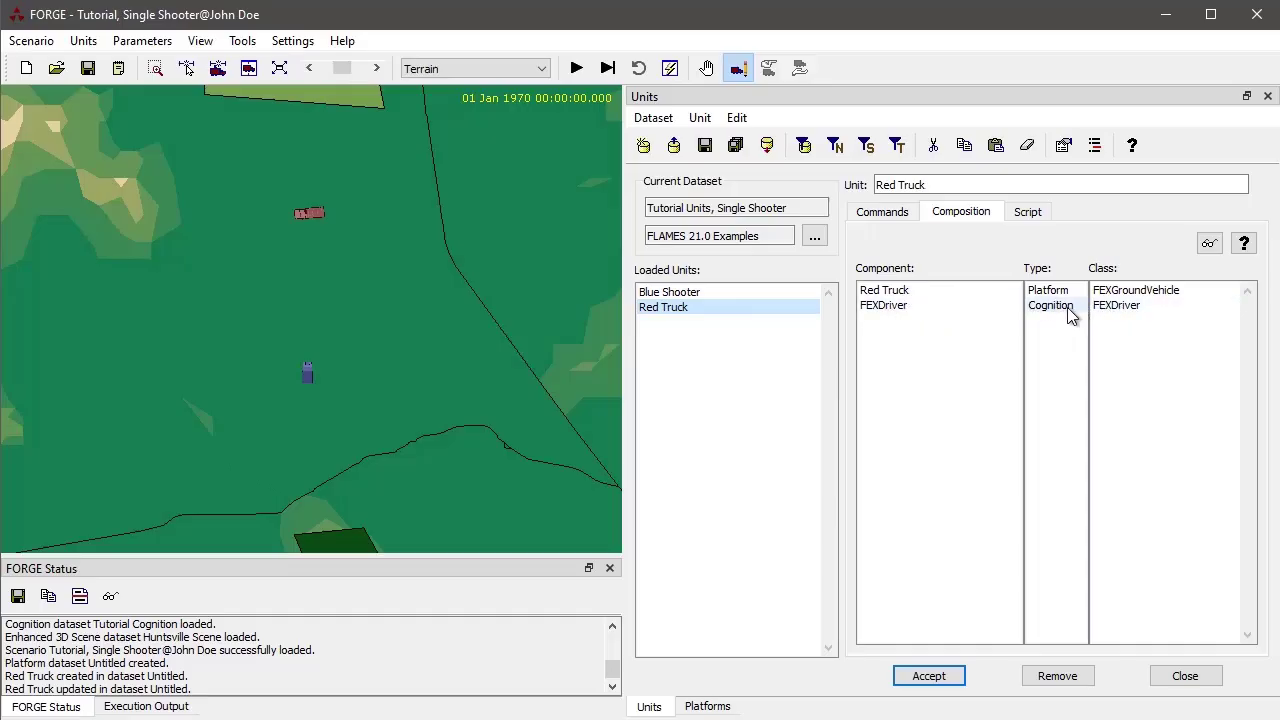
{"action": "left_click", "coordinate": [883, 213]}
Read the descriptions of the commands available to Red Truck, from LOCATE to USE_FORMATION, without adding any.
{"action": "left_click", "coordinate": [1040, 245]}
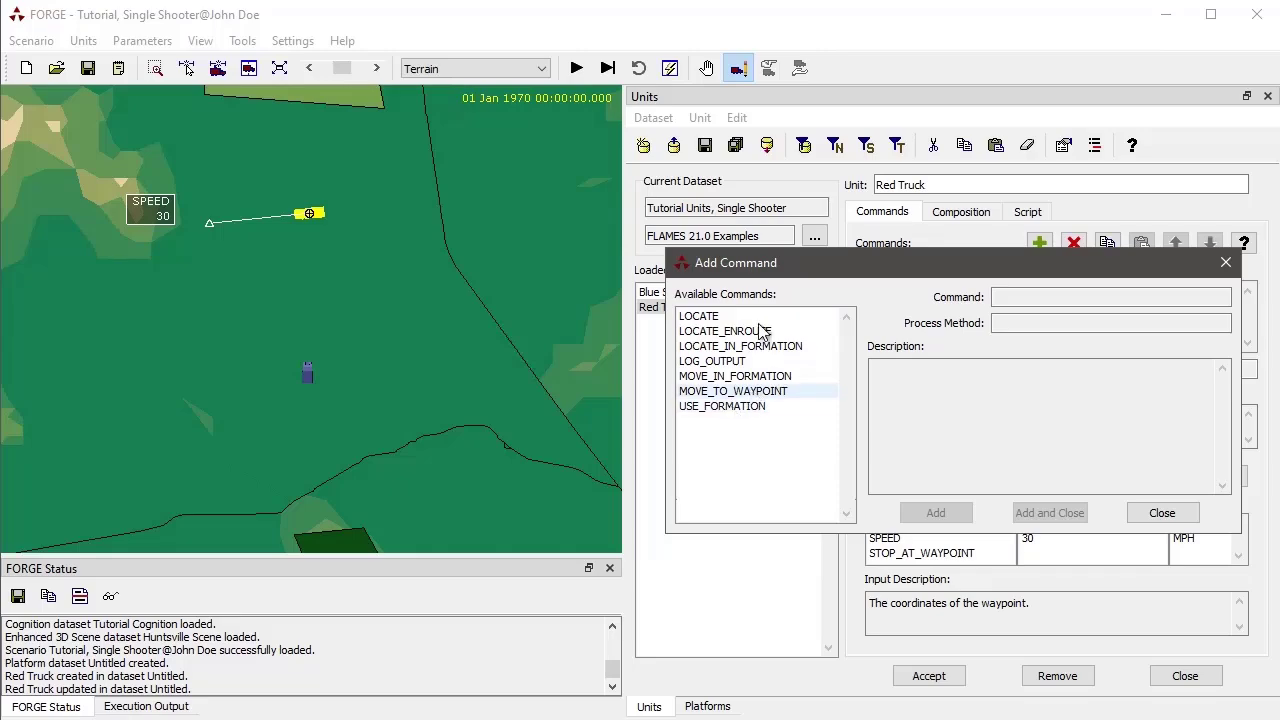
{"action": "left_click", "coordinate": [697, 318]}
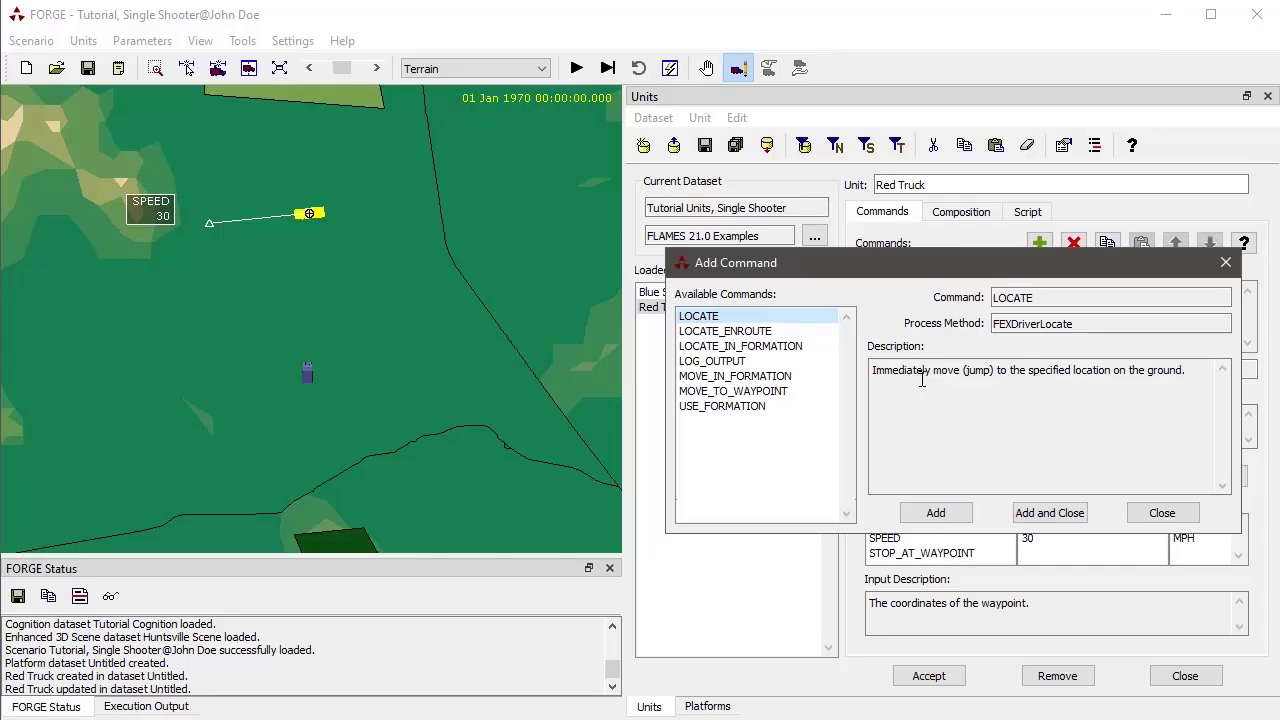
{"action": "left_click_drag", "start_coordinate": [872, 373], "coordinate": [1190, 368]}
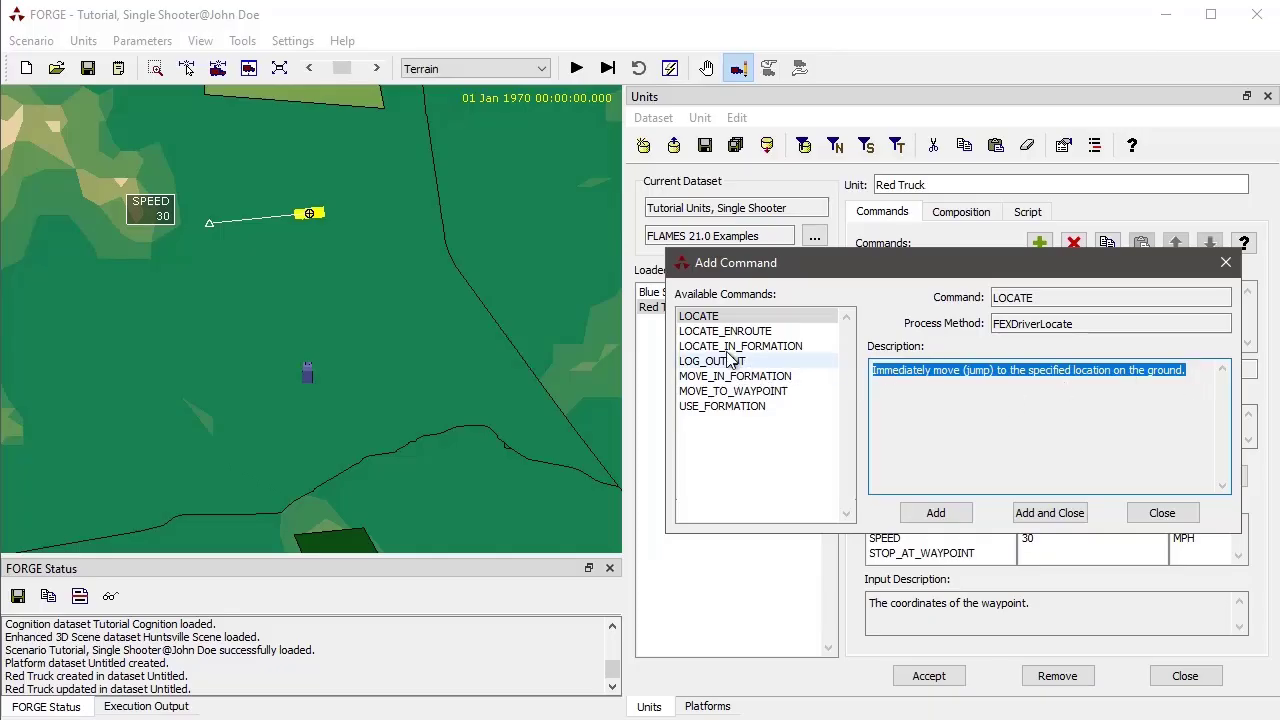
{"action": "left_click", "coordinate": [712, 331]}
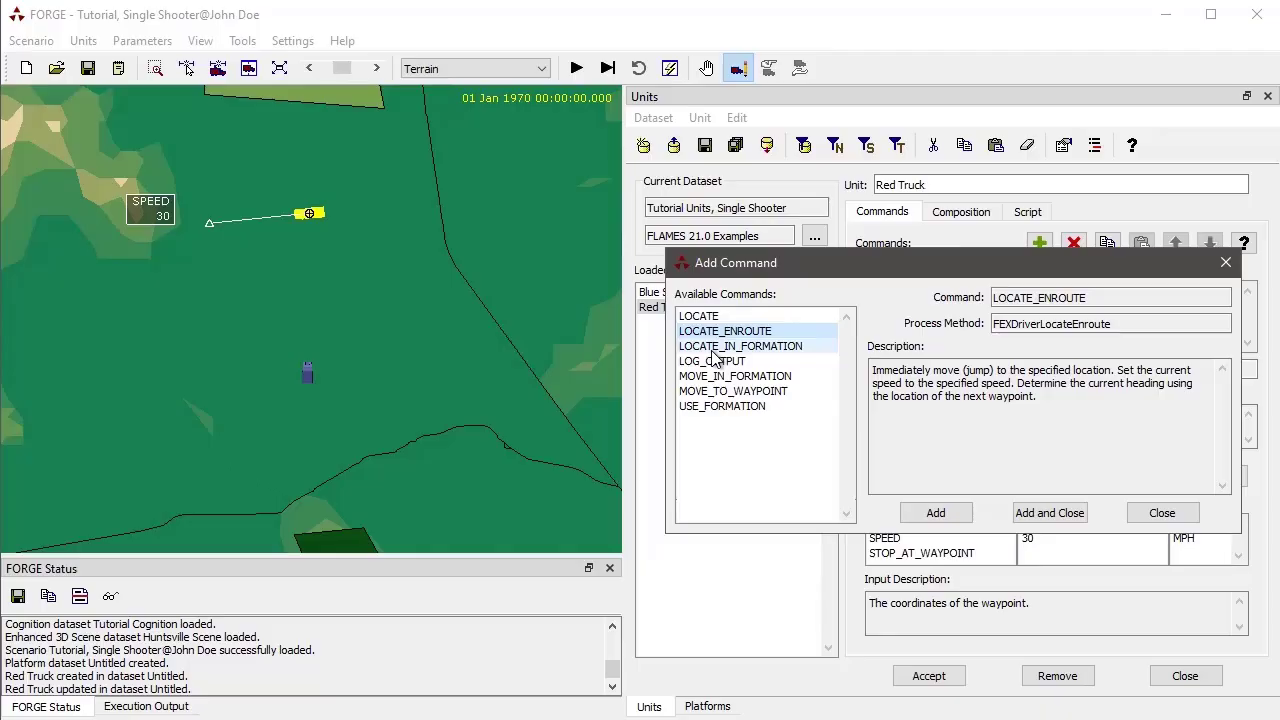
{"action": "left_click", "coordinate": [713, 348]}
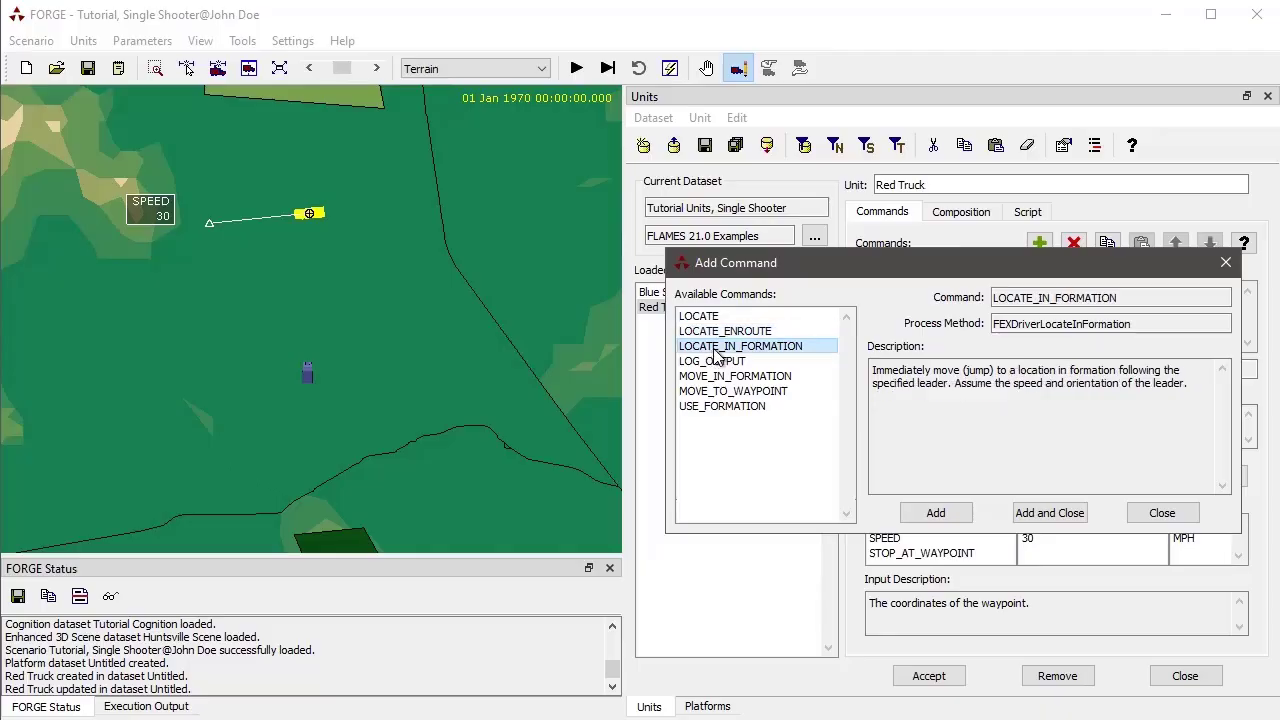
{"action": "left_click", "coordinate": [713, 361]}
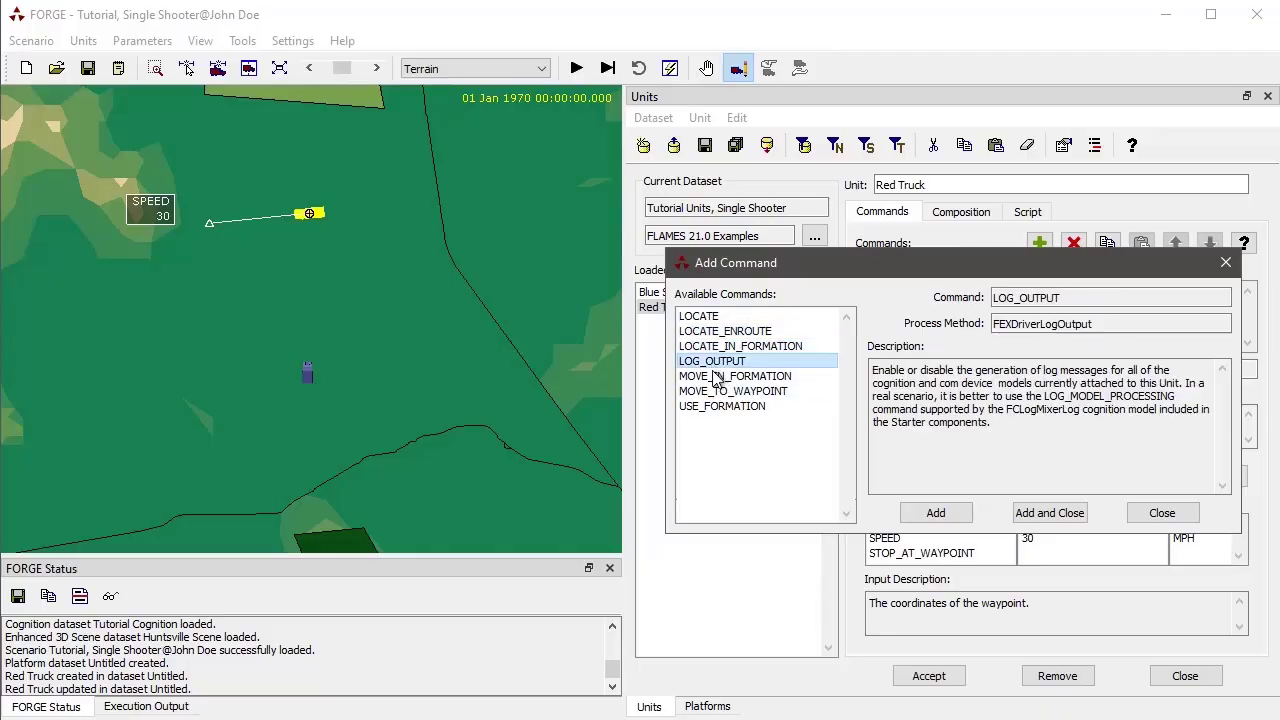
{"action": "left_click", "coordinate": [716, 376]}
{"action": "left_click", "coordinate": [722, 391]}
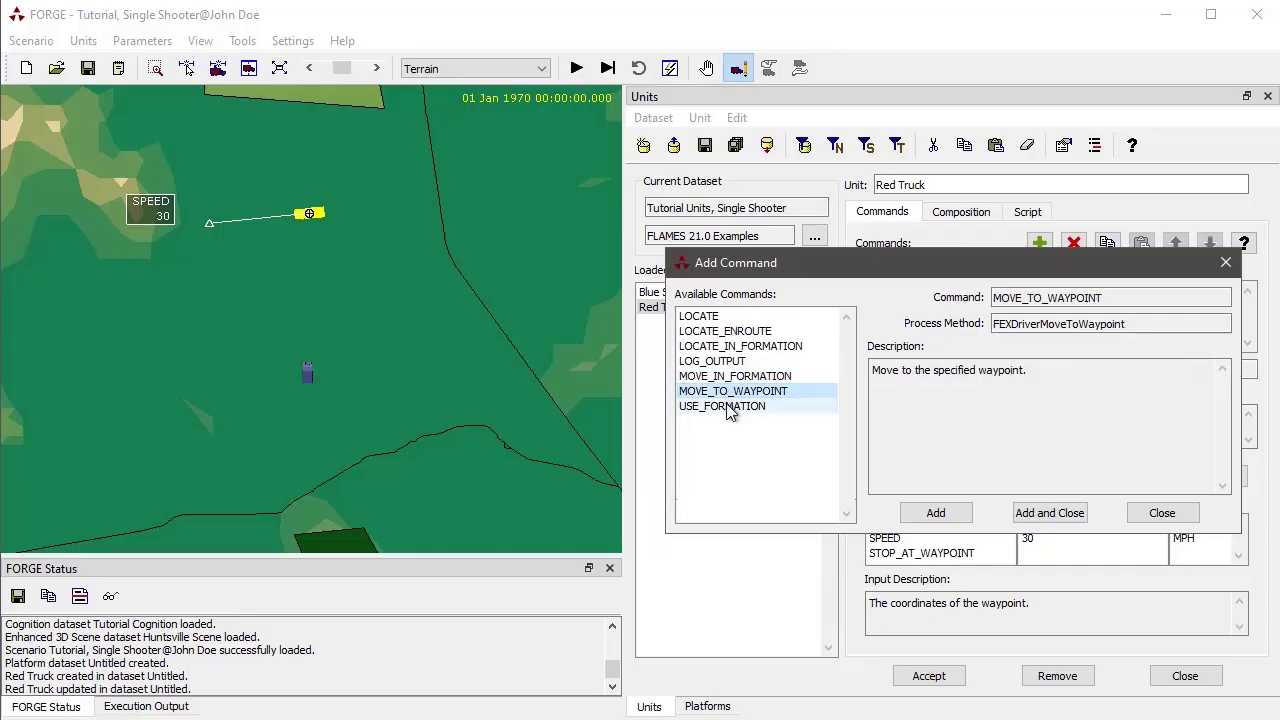
{"action": "left_click", "coordinate": [728, 410]}
{"action": "left_click", "coordinate": [733, 396]}
{"action": "left_click", "coordinate": [730, 377]}
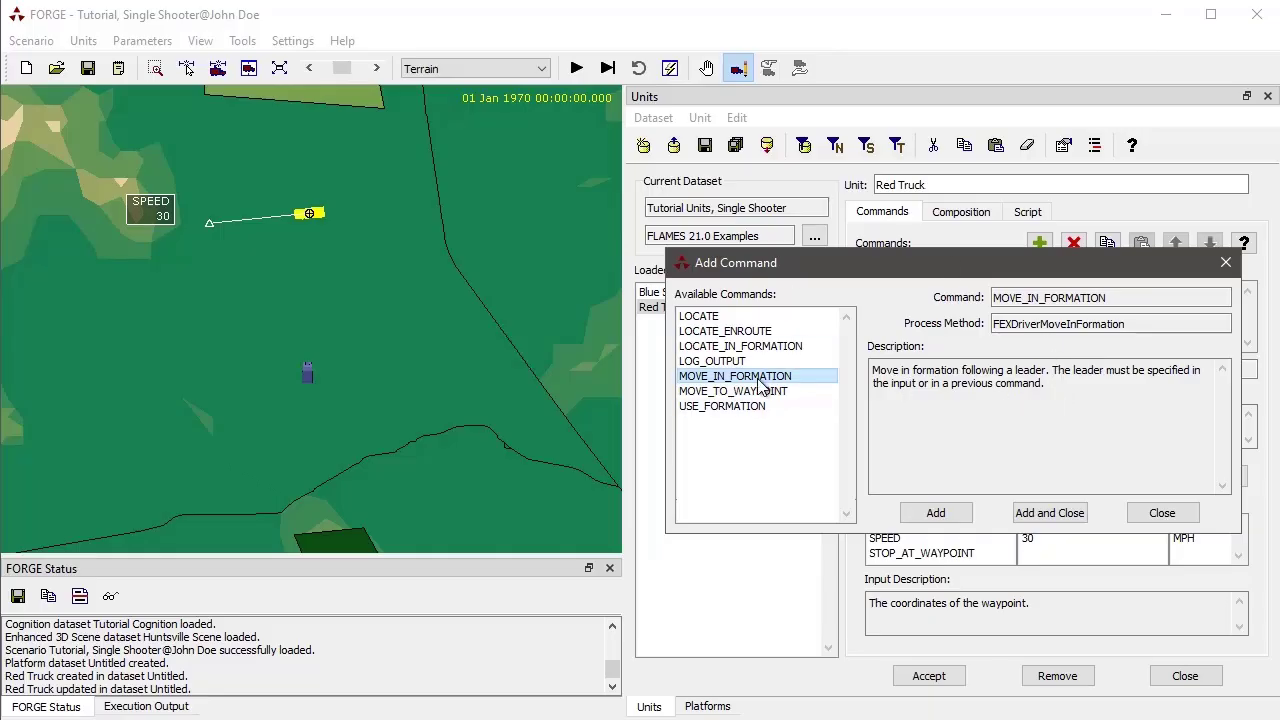
{"action": "left_click", "coordinate": [1161, 513]}
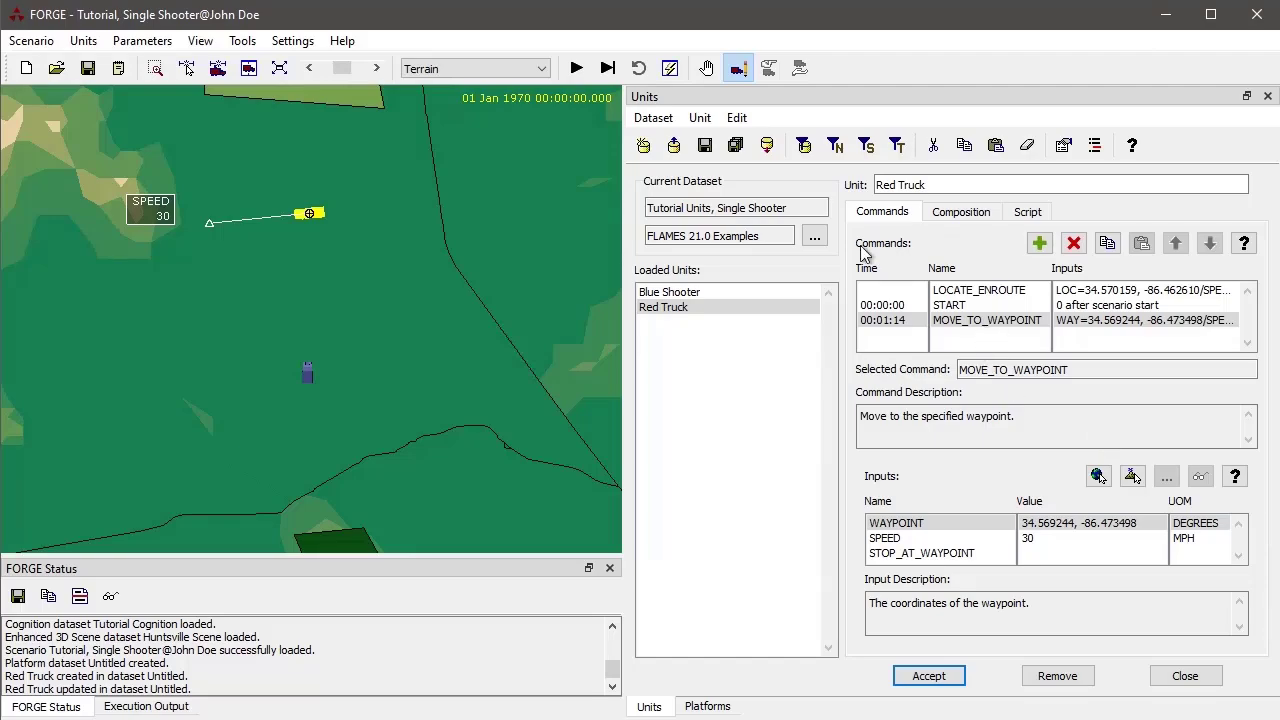
Examine Red Truck's START command and its start time options, plus its LOCATE_ENROUTE and MOVE_TO_WAYPOINT commands.
{"action": "left_click", "coordinate": [952, 307]}
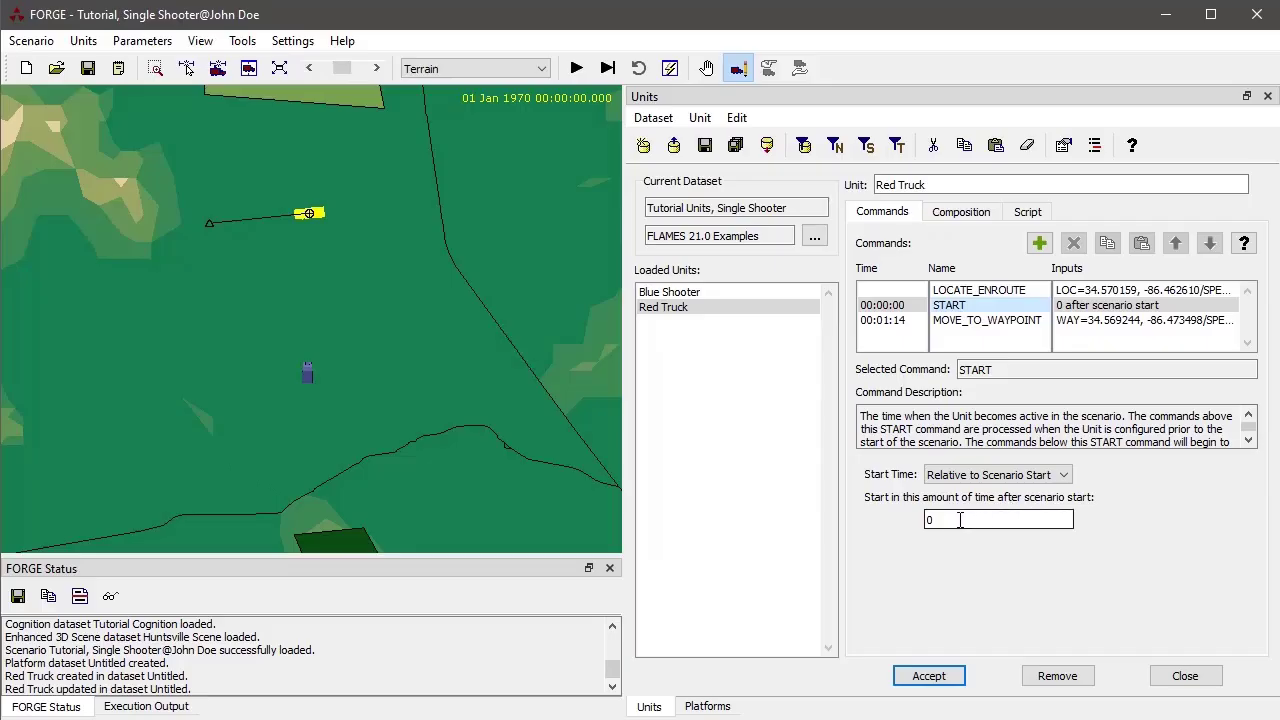
{"action": "left_click", "coordinate": [976, 479]}
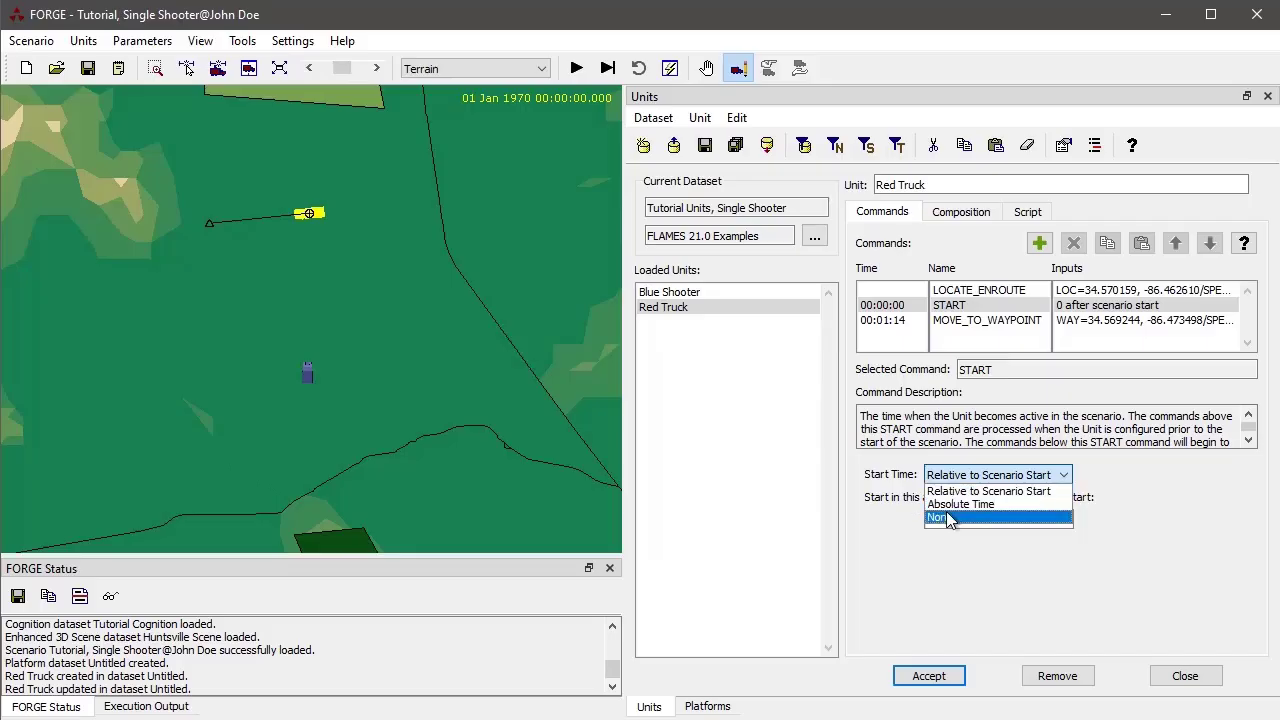
{"action": "left_click", "coordinate": [1140, 486]}
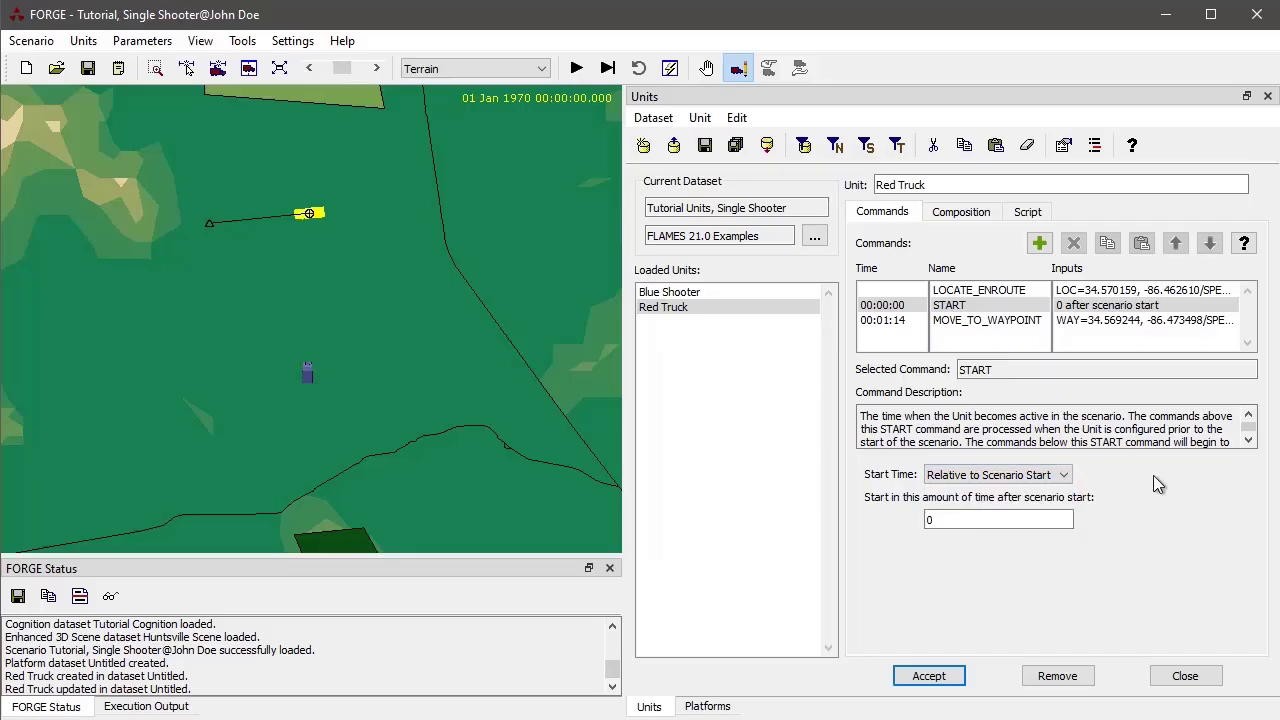
{"action": "left_click", "coordinate": [980, 292]}
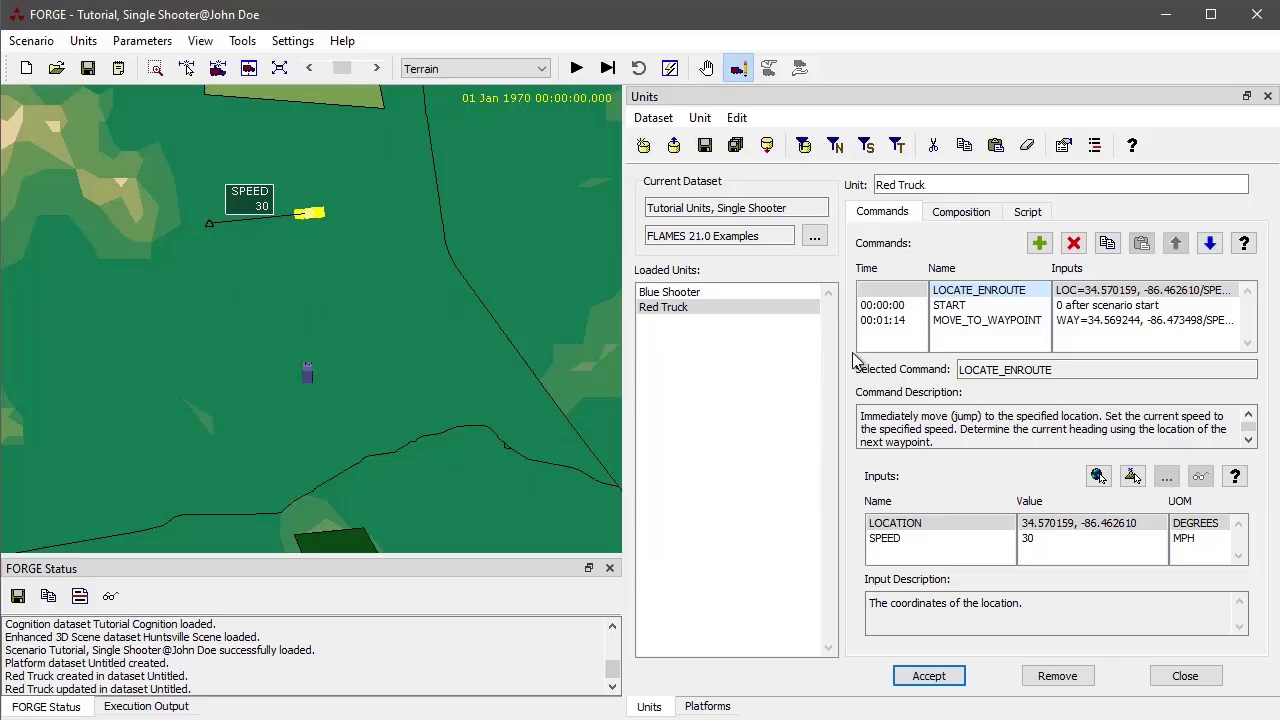
{"action": "left_click", "coordinate": [951, 324]}
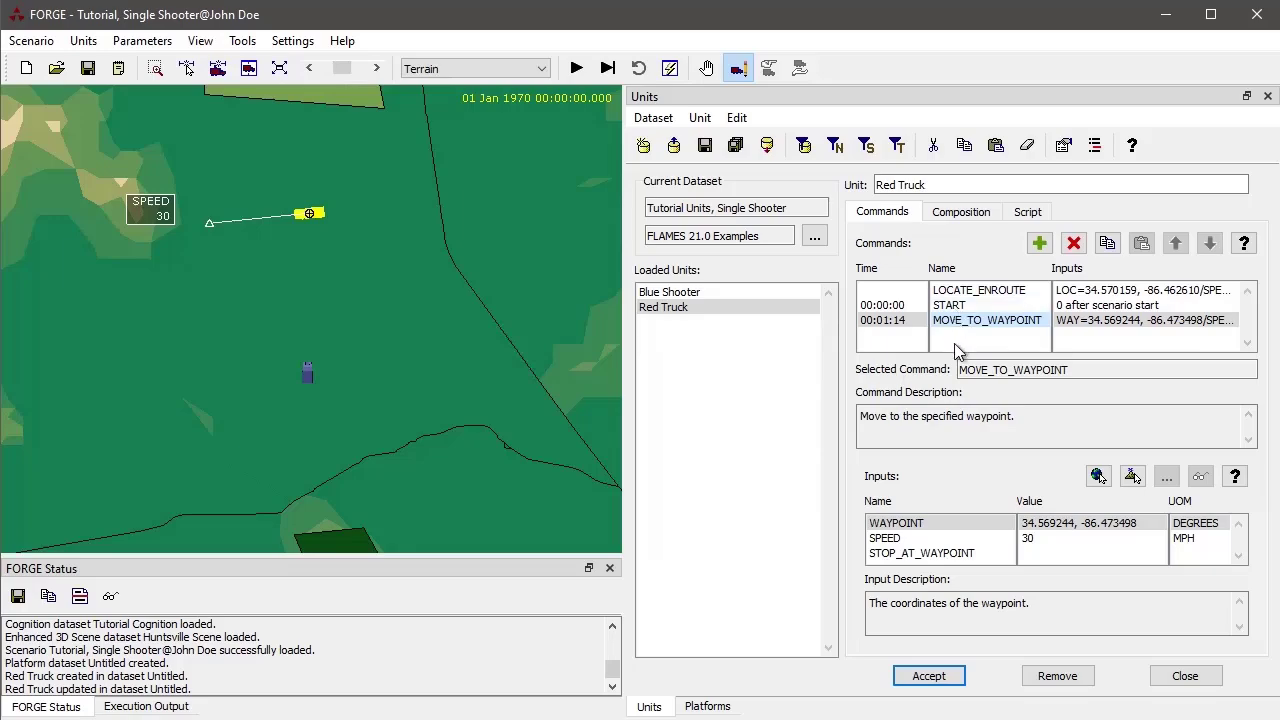
Compare which commands can be added at Red Truck's LOCATE_ENROUTE with those available at MOVE_TO_WAYPOINT, adding none.
{"action": "left_click", "coordinate": [953, 291]}
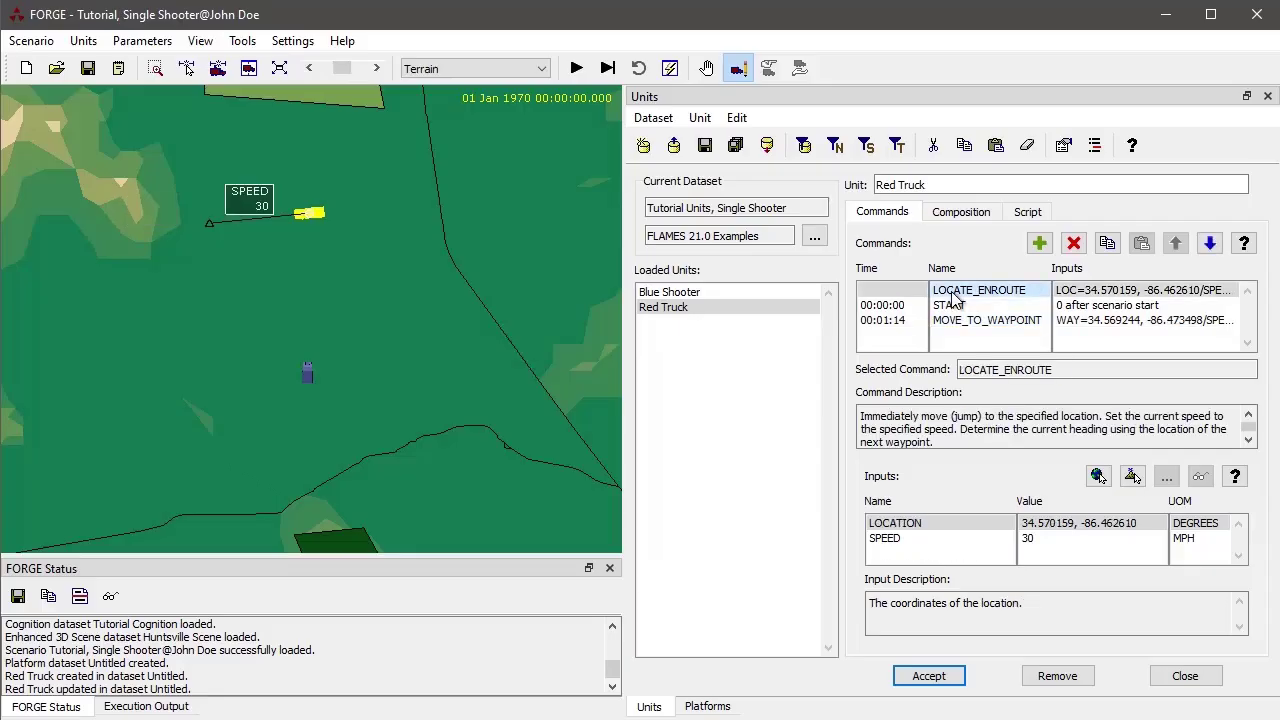
{"action": "left_click", "coordinate": [1039, 243]}
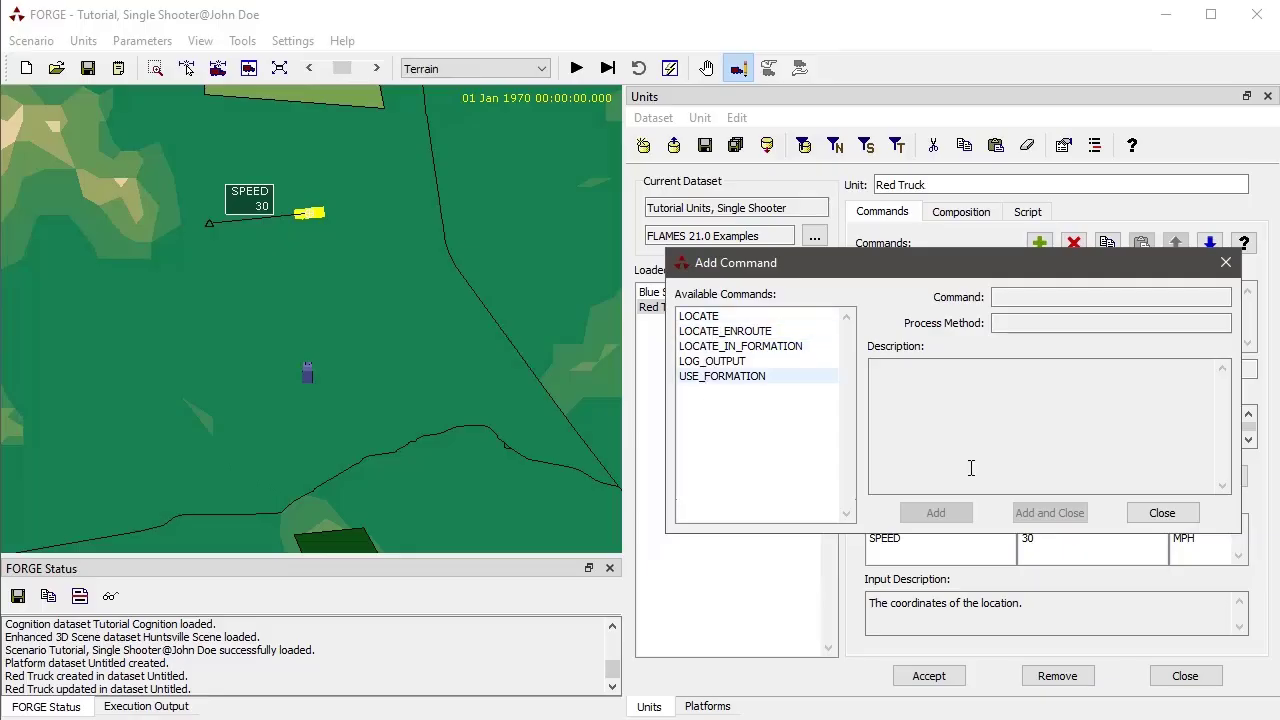
{"action": "left_click", "coordinate": [1160, 514]}
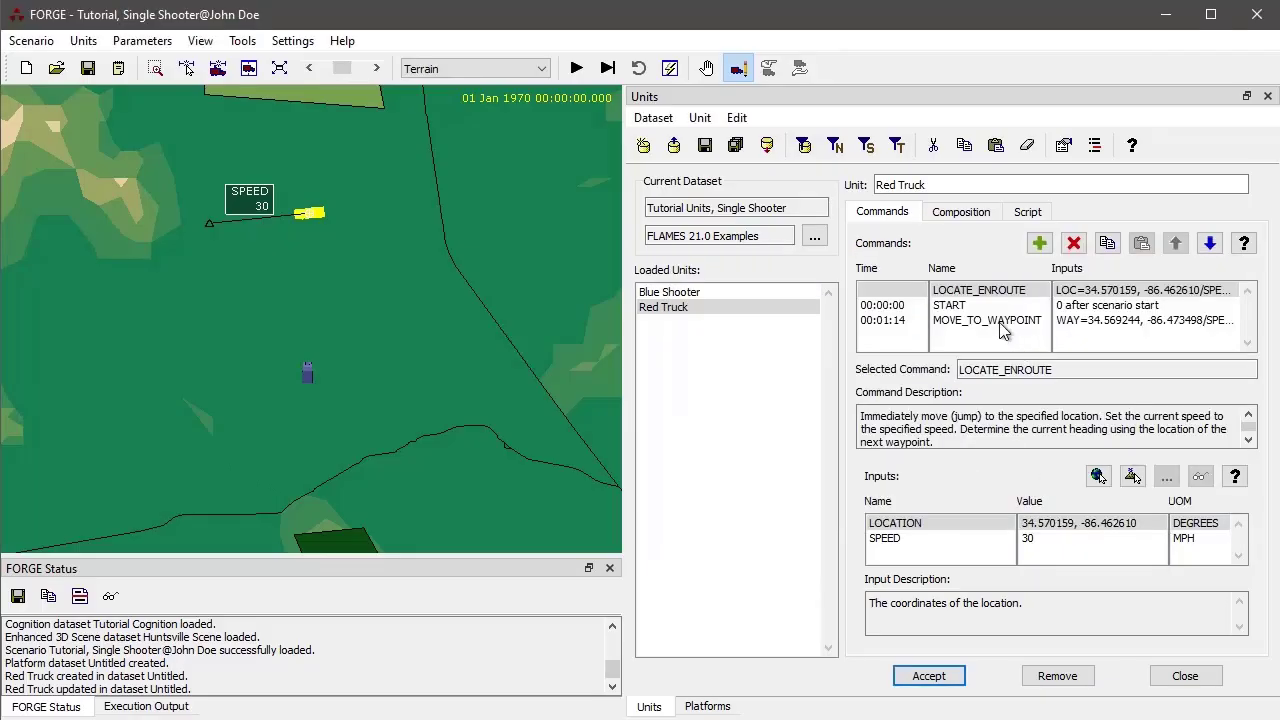
{"action": "left_click", "coordinate": [1000, 320]}
{"action": "left_click", "coordinate": [1039, 245]}
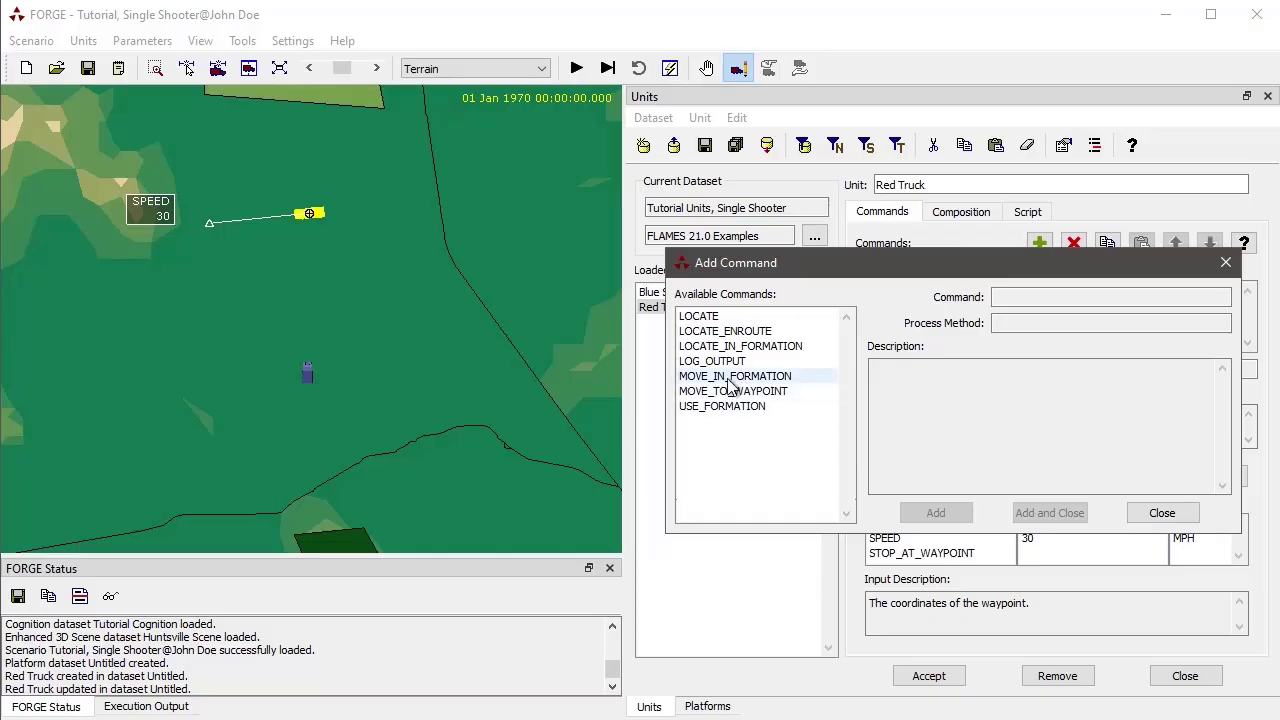
{"action": "left_click", "coordinate": [1162, 514]}
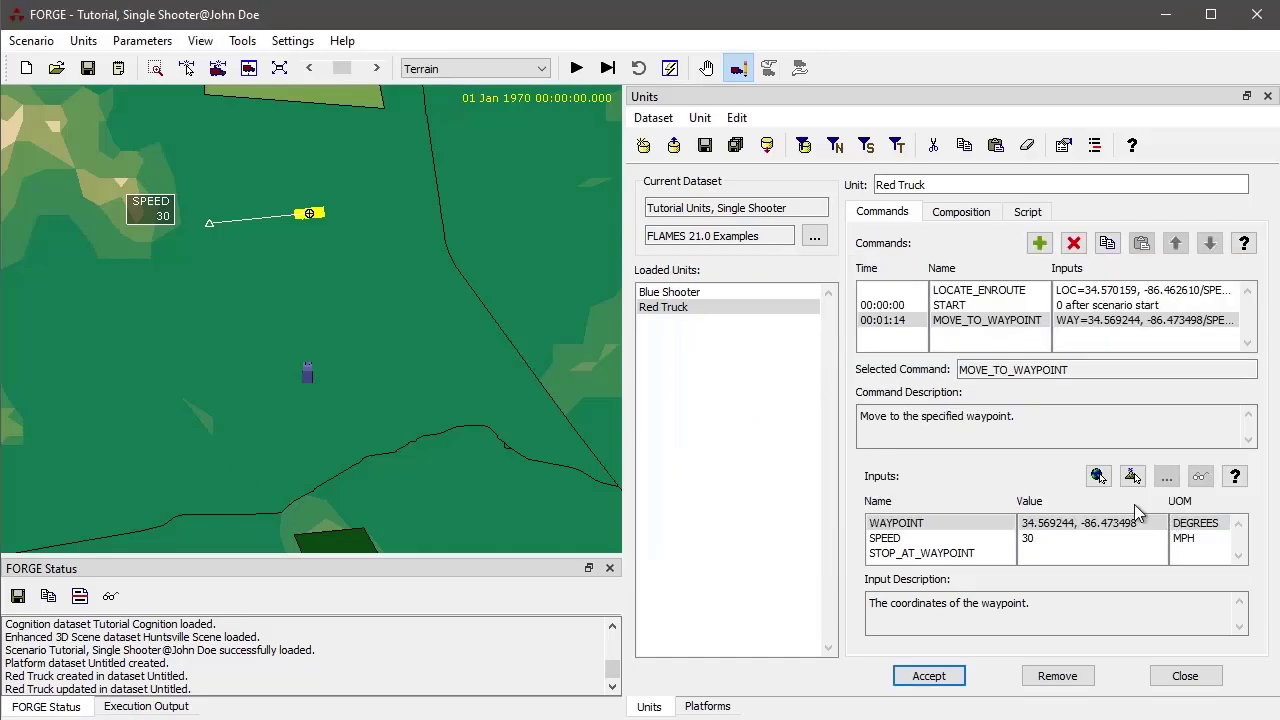
{"action": "left_click", "coordinate": [965, 291]}
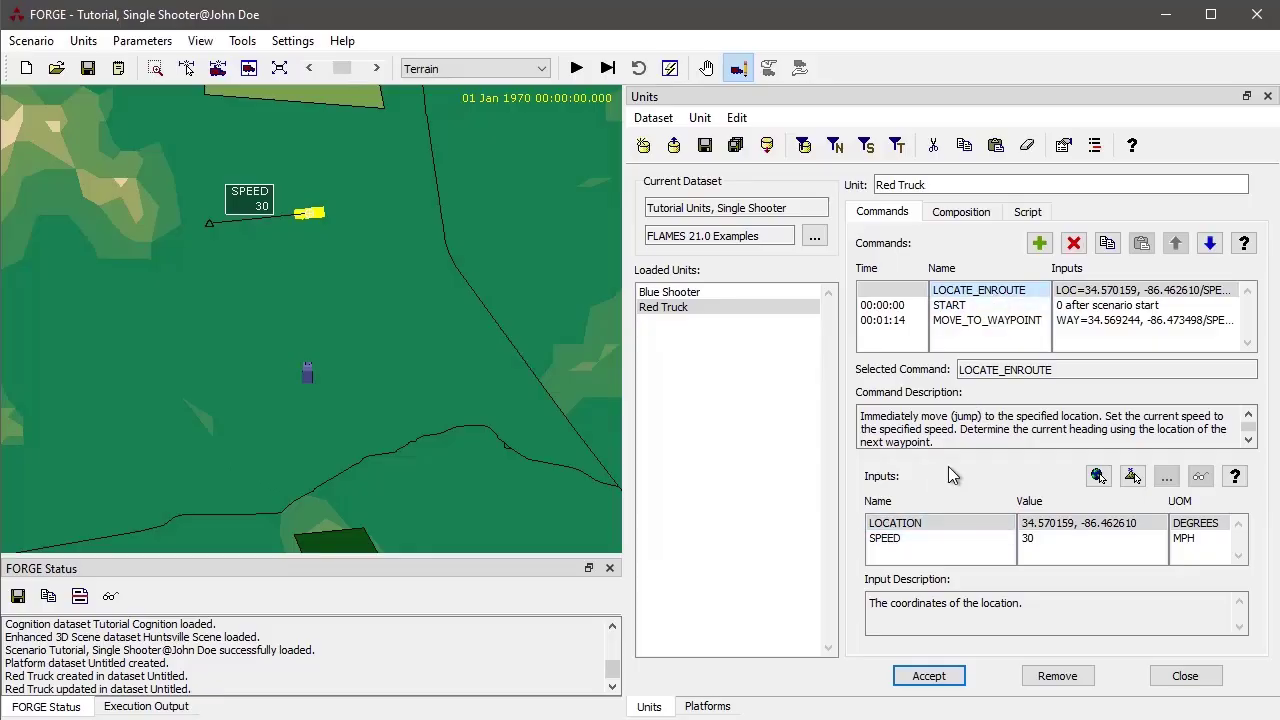
Examine the descriptions and inputs of Red Truck's LOCATE_ENROUTE and MOVE_TO_WAYPOINT commands, including location, speed and stop options.
{"action": "left_click_drag", "start_coordinate": [953, 437], "coordinate": [864, 413]}
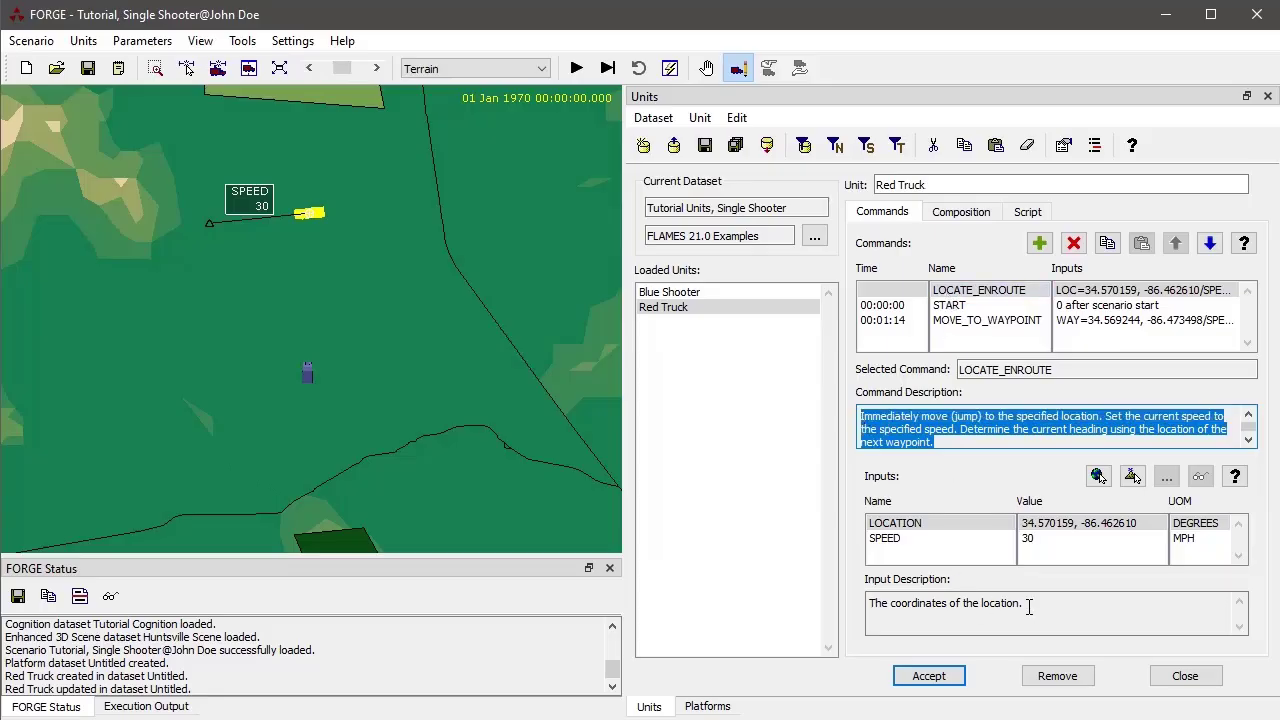
{"action": "left_click_drag", "start_coordinate": [1030, 605], "coordinate": [858, 597]}
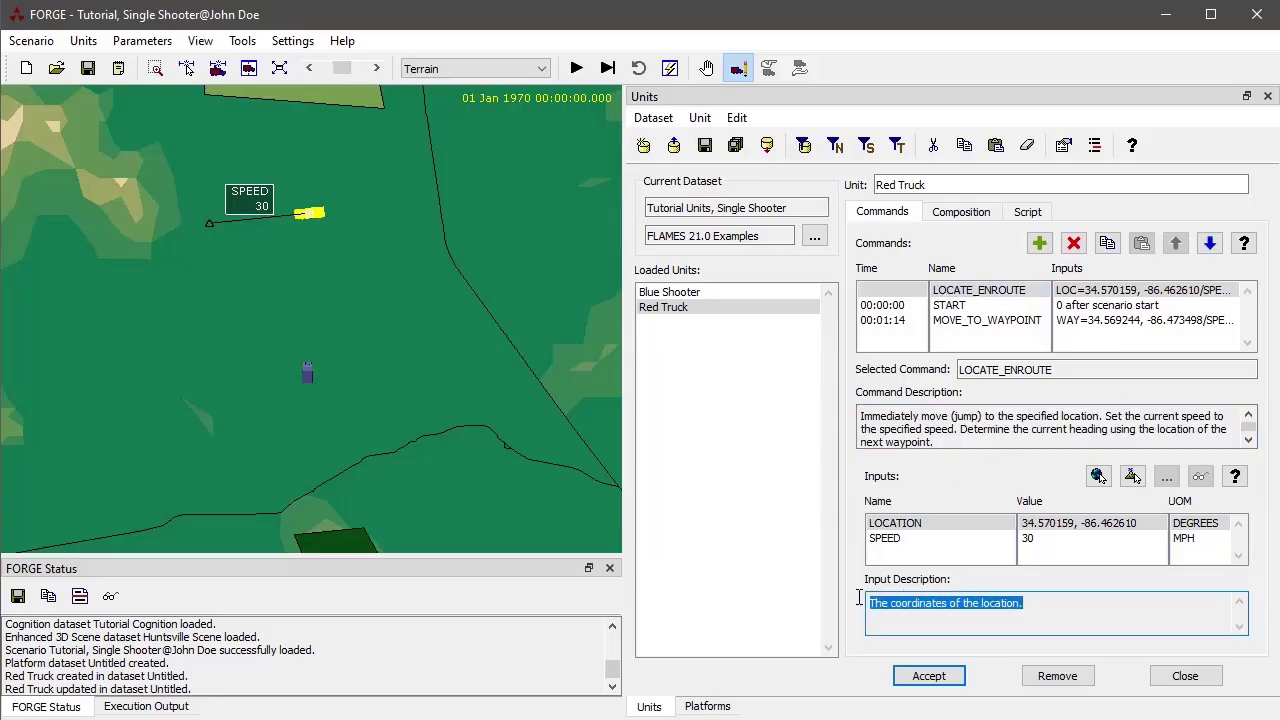
{"action": "left_click", "coordinate": [884, 540]}
{"action": "left_click", "coordinate": [890, 528]}
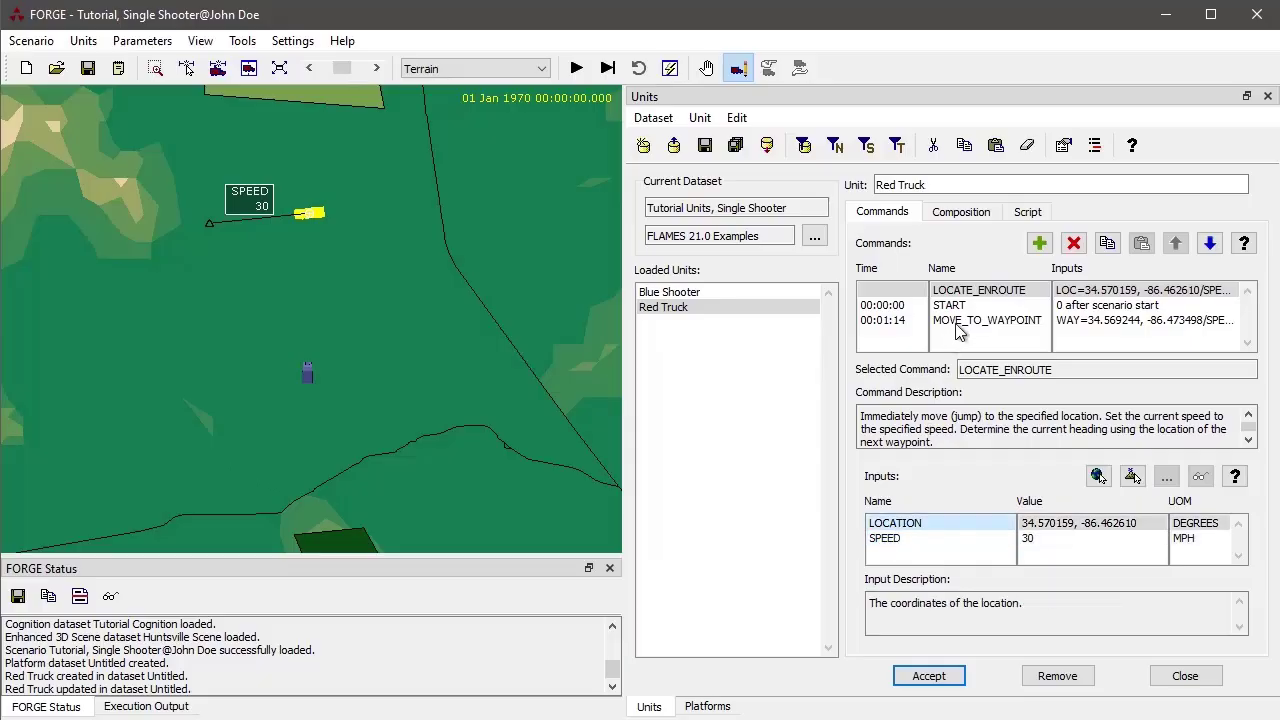
{"action": "left_click", "coordinate": [955, 321]}
{"action": "left_click", "coordinate": [916, 556]}
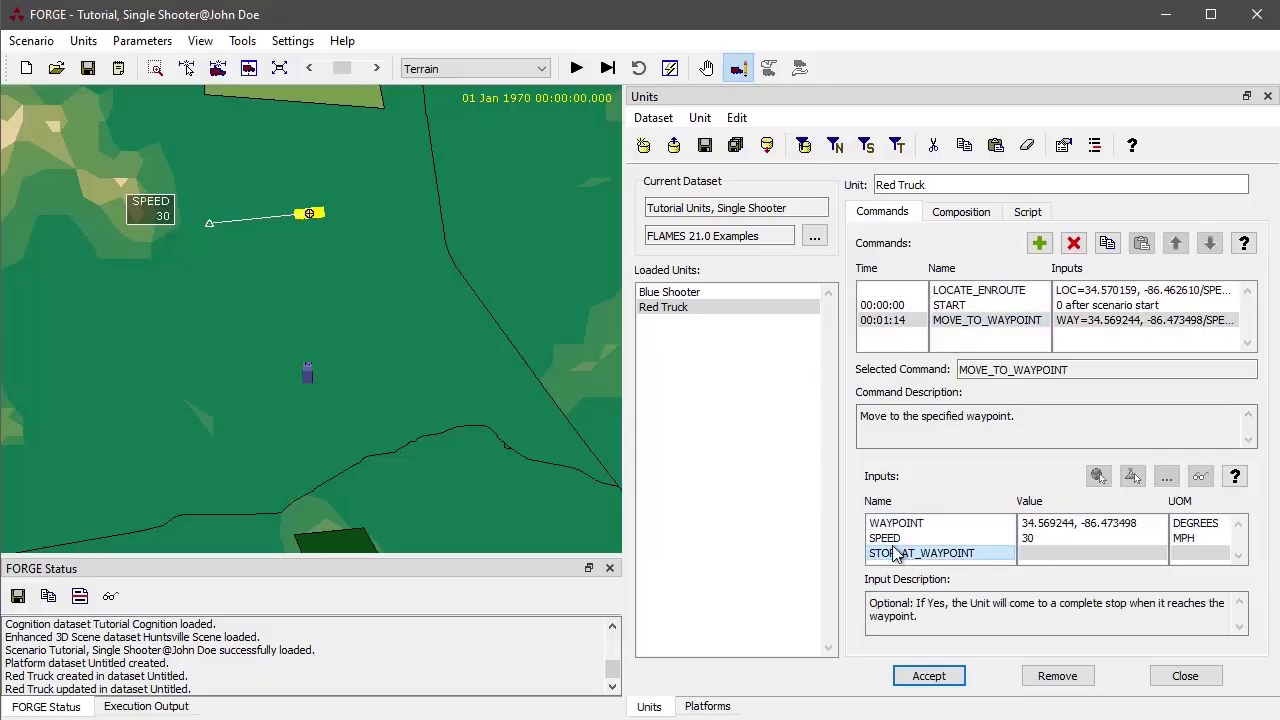
{"action": "left_click", "coordinate": [888, 539]}
{"action": "left_click", "coordinate": [893, 526]}
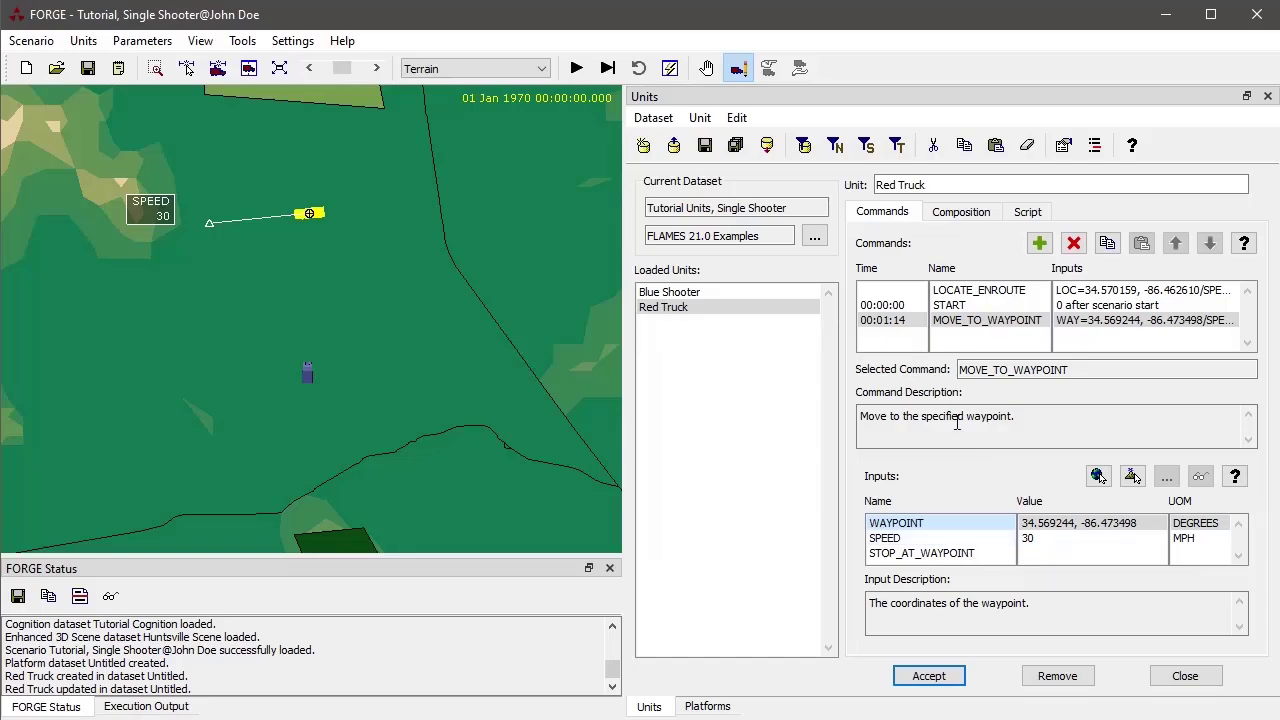
Move Red Truck's LOCATE_ENROUTE location east on the map to about 34.569536, -86.457252.
{"action": "left_click", "coordinate": [958, 295]}
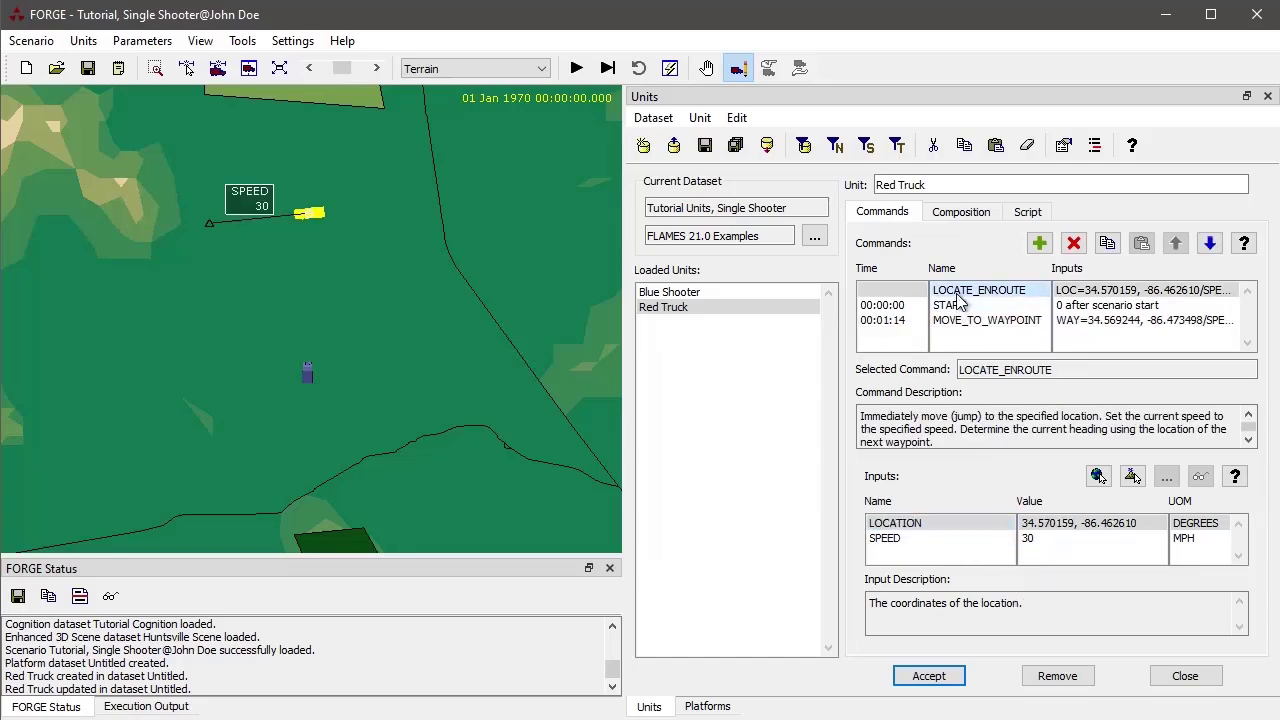
{"action": "left_click_drag", "start_coordinate": [309, 211], "coordinate": [358, 219]}
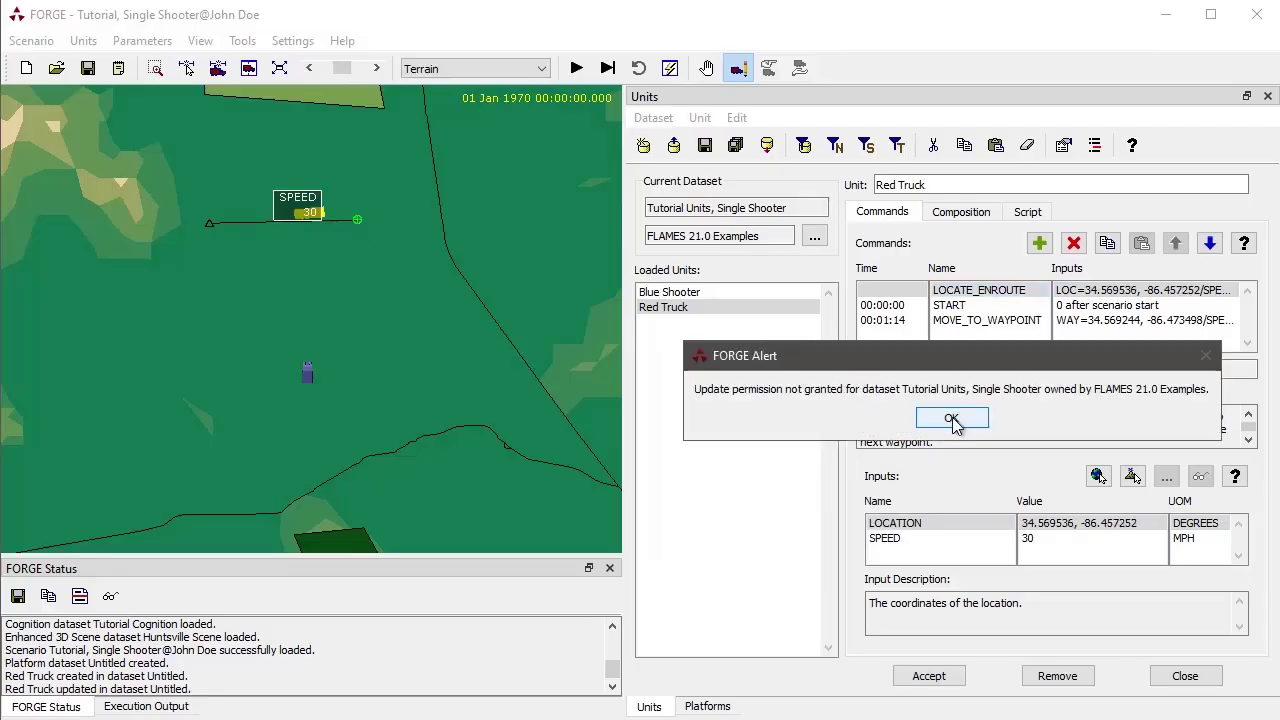
{"action": "left_click", "coordinate": [951, 419]}
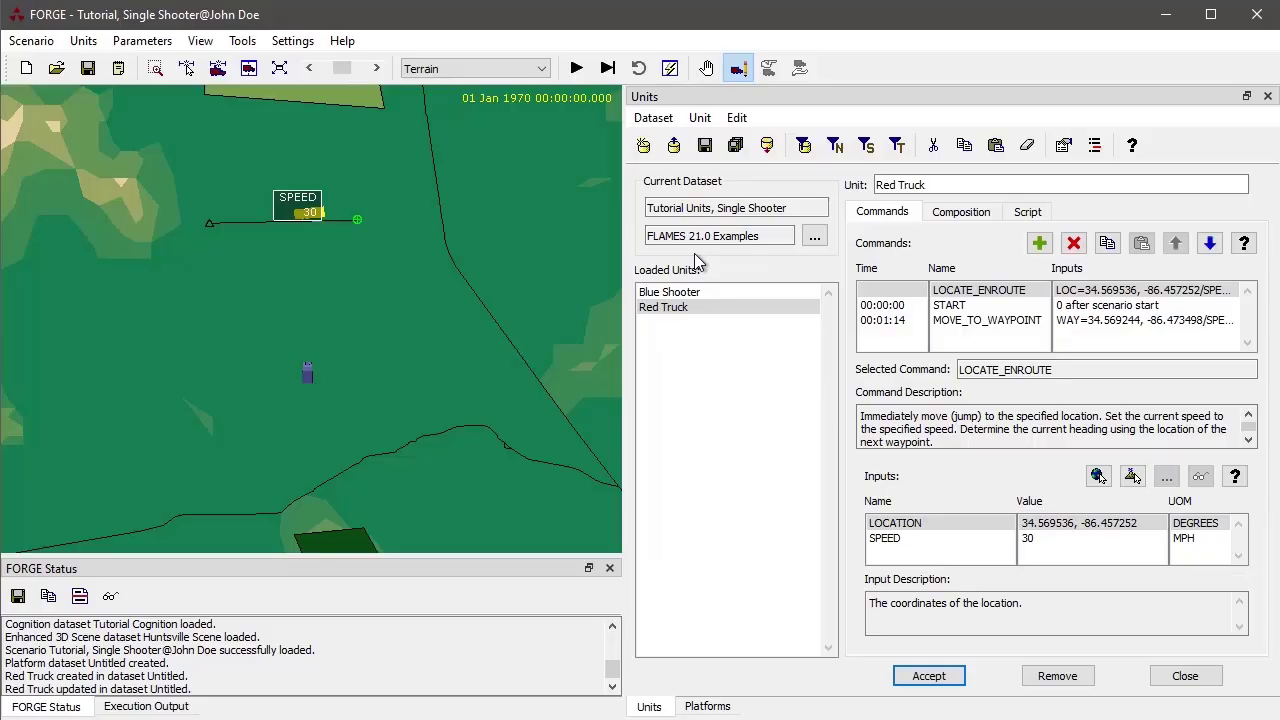
Check which dataset and owner the Red Truck platform belongs to, and return to the unit data.
{"action": "left_click", "coordinate": [724, 706]}
{"action": "left_click", "coordinate": [686, 309]}
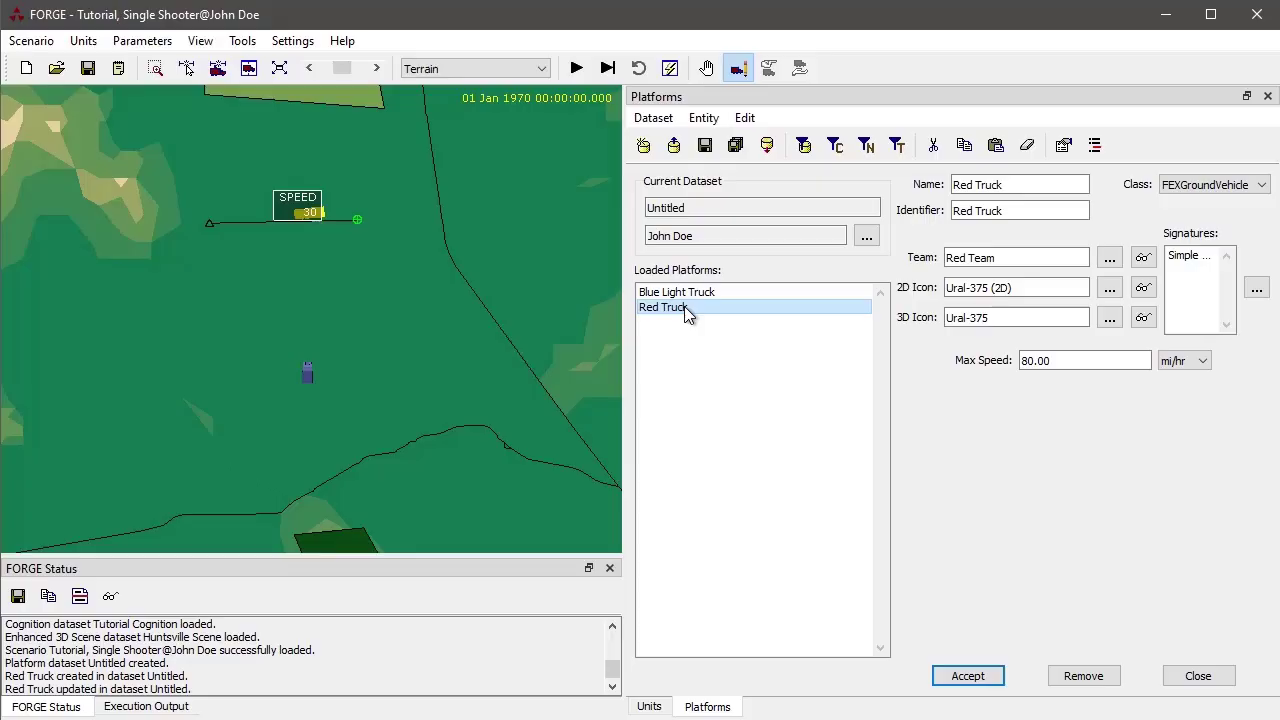
{"action": "left_click", "coordinate": [648, 709]}
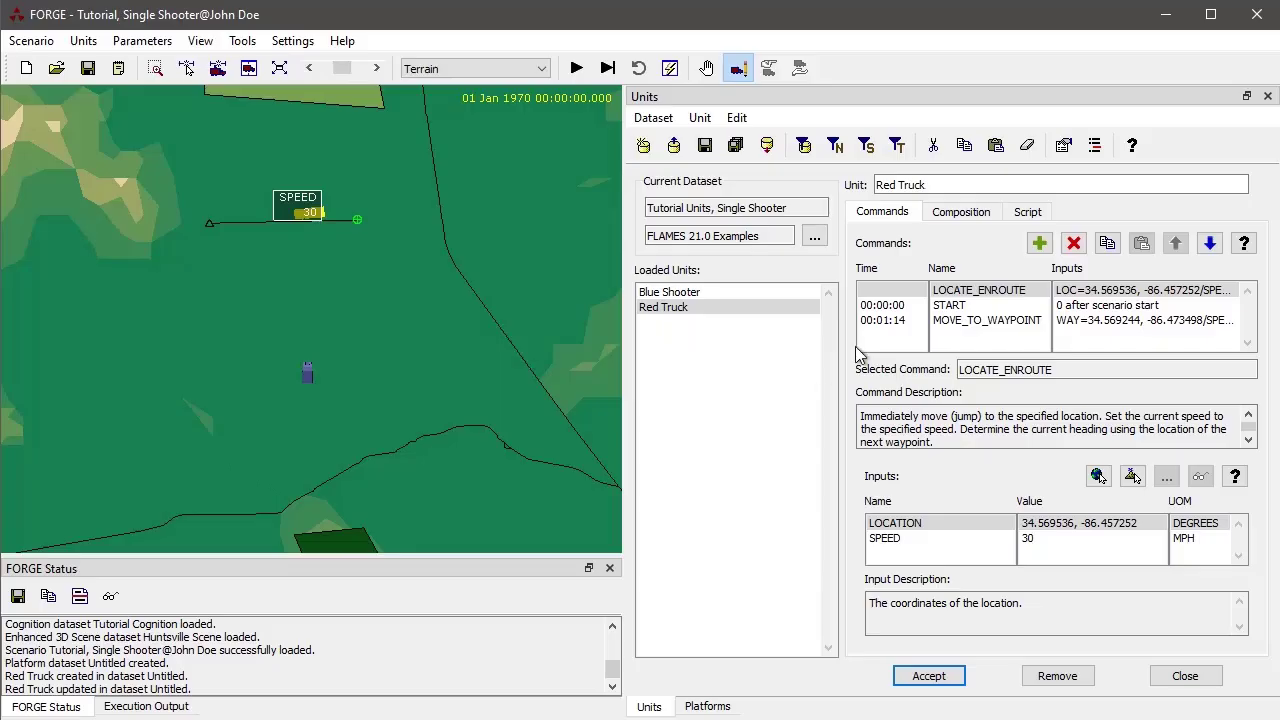
Save a copy of the unit dataset as Tutorial Units, Single Shooter under the current user's ownership and check the loaded unit datasets.
{"action": "left_click", "coordinate": [705, 308]}
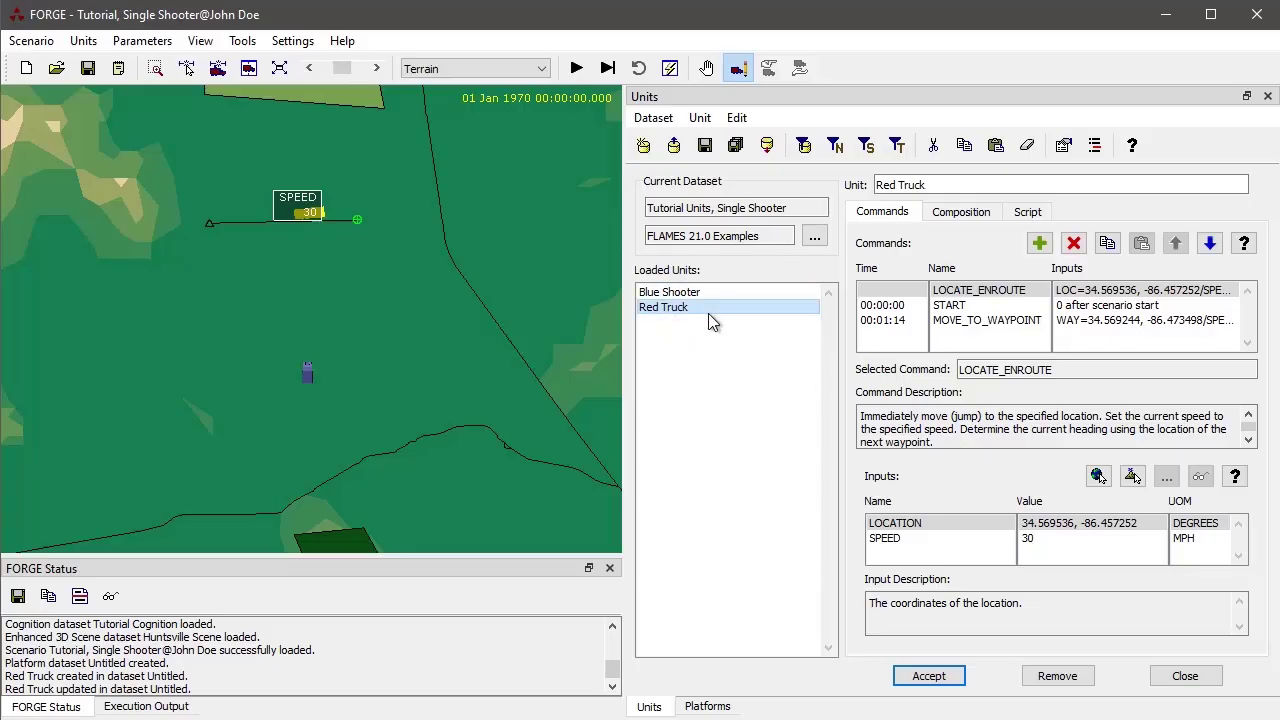
{"action": "left_click", "coordinate": [652, 118]}
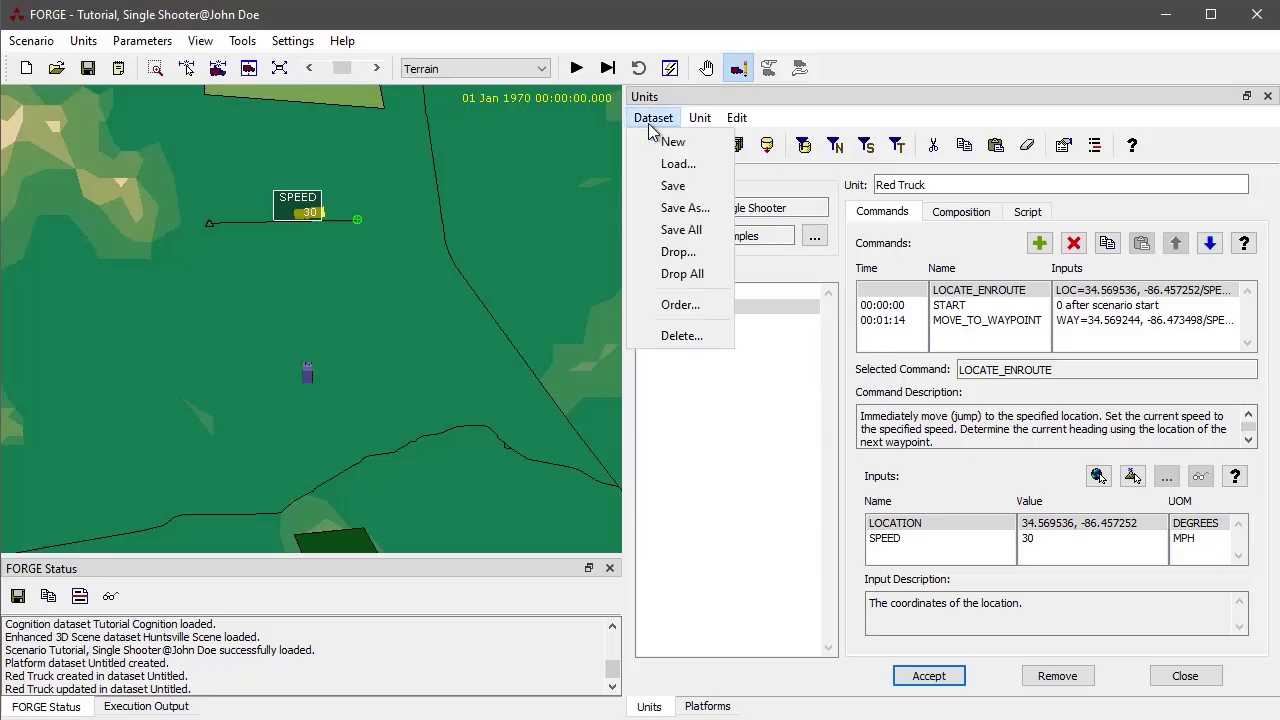
{"action": "left_click", "coordinate": [684, 208]}
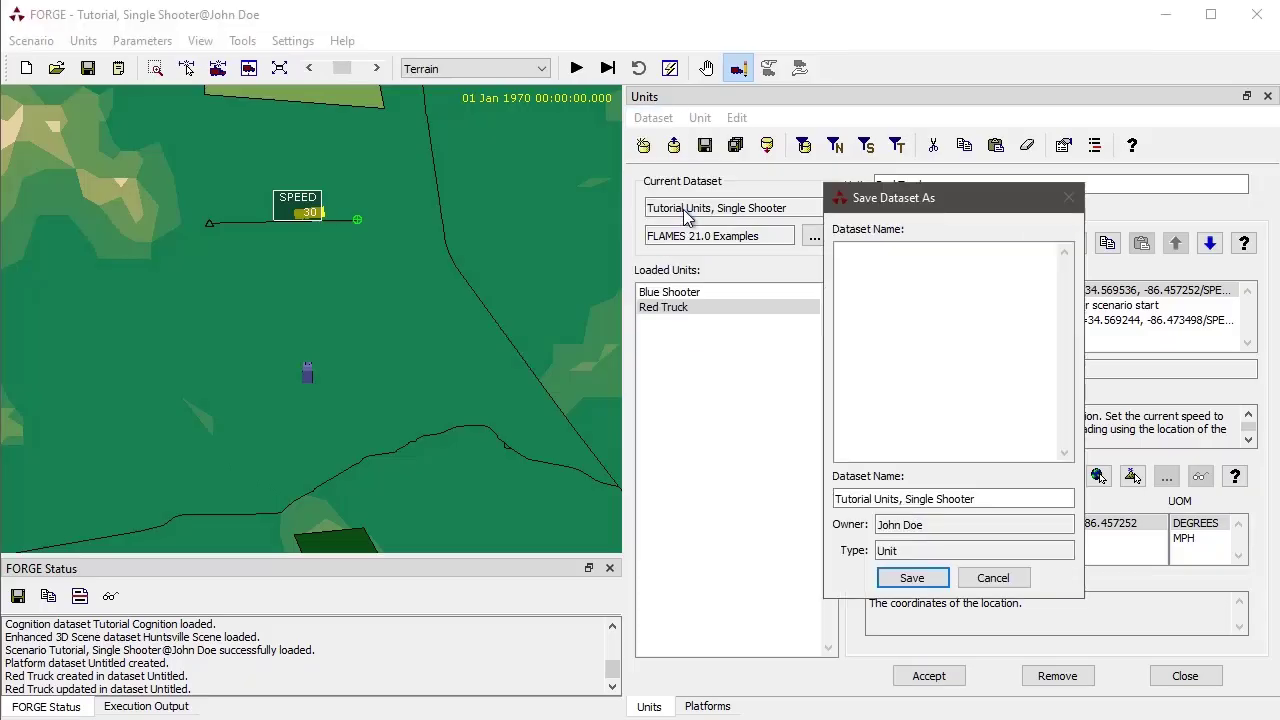
{"action": "left_click", "coordinate": [906, 499]}
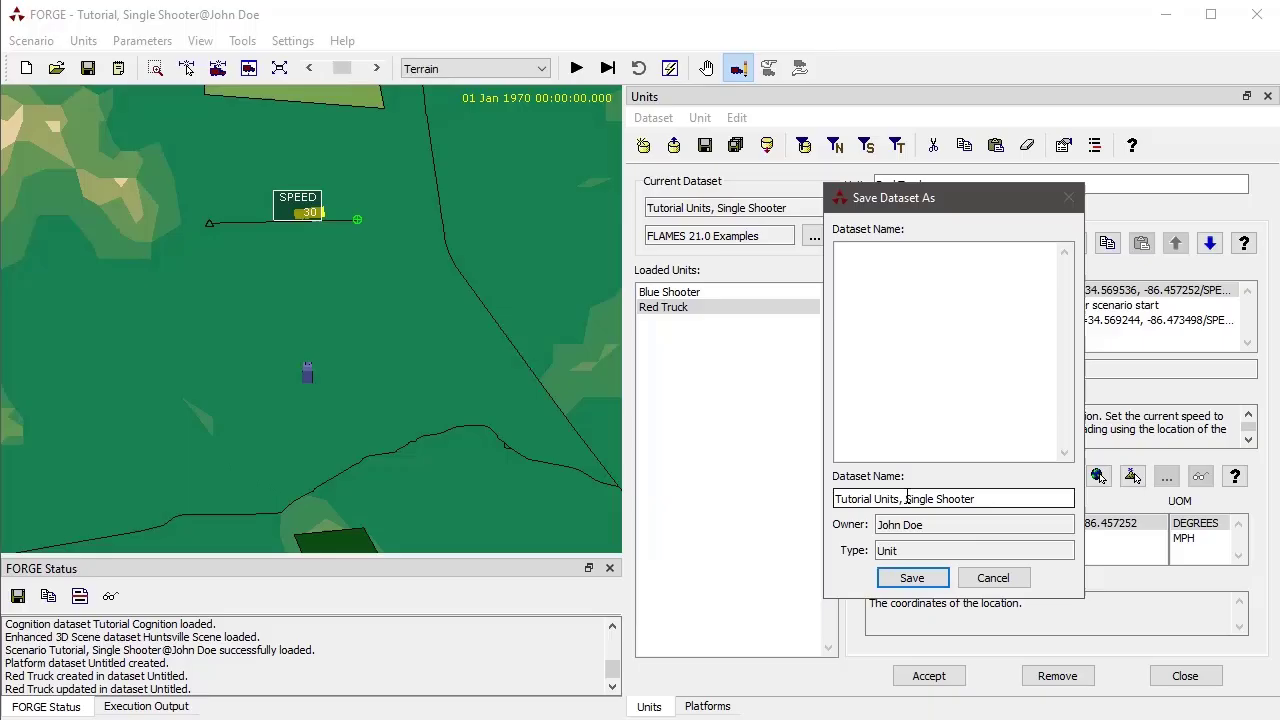
{"action": "left_click", "coordinate": [912, 578]}
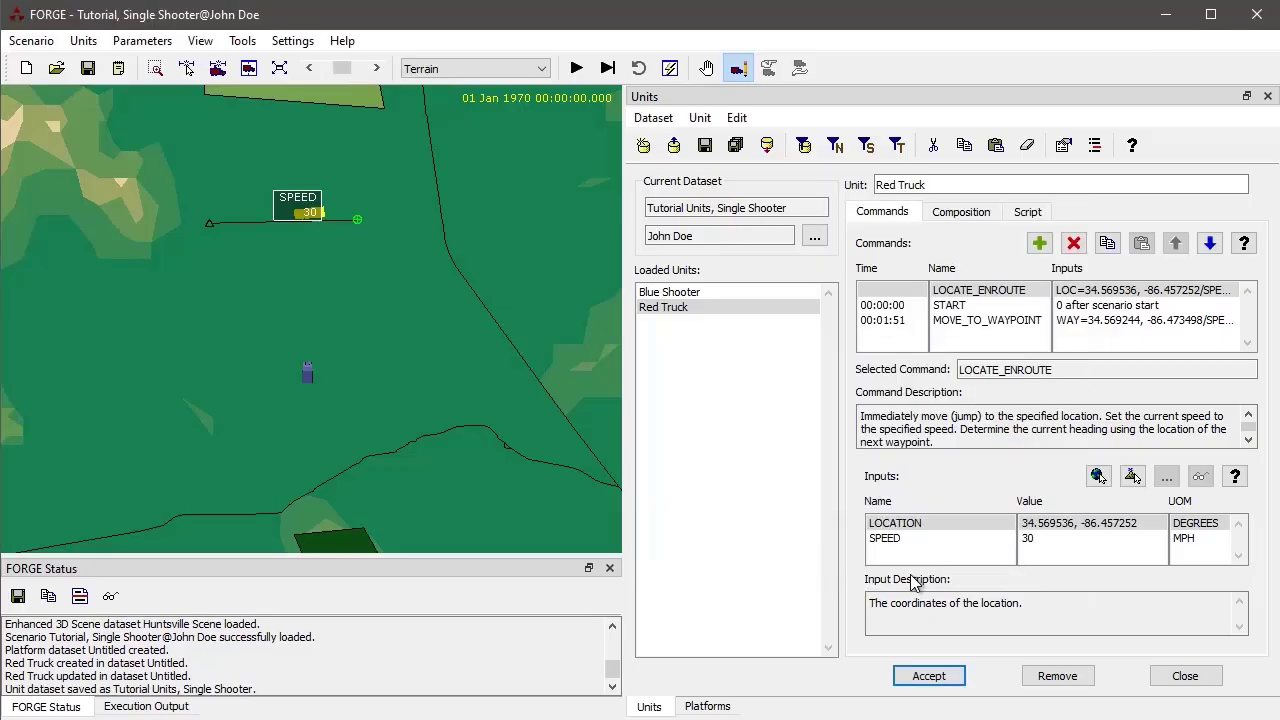
{"action": "left_click", "coordinate": [814, 236]}
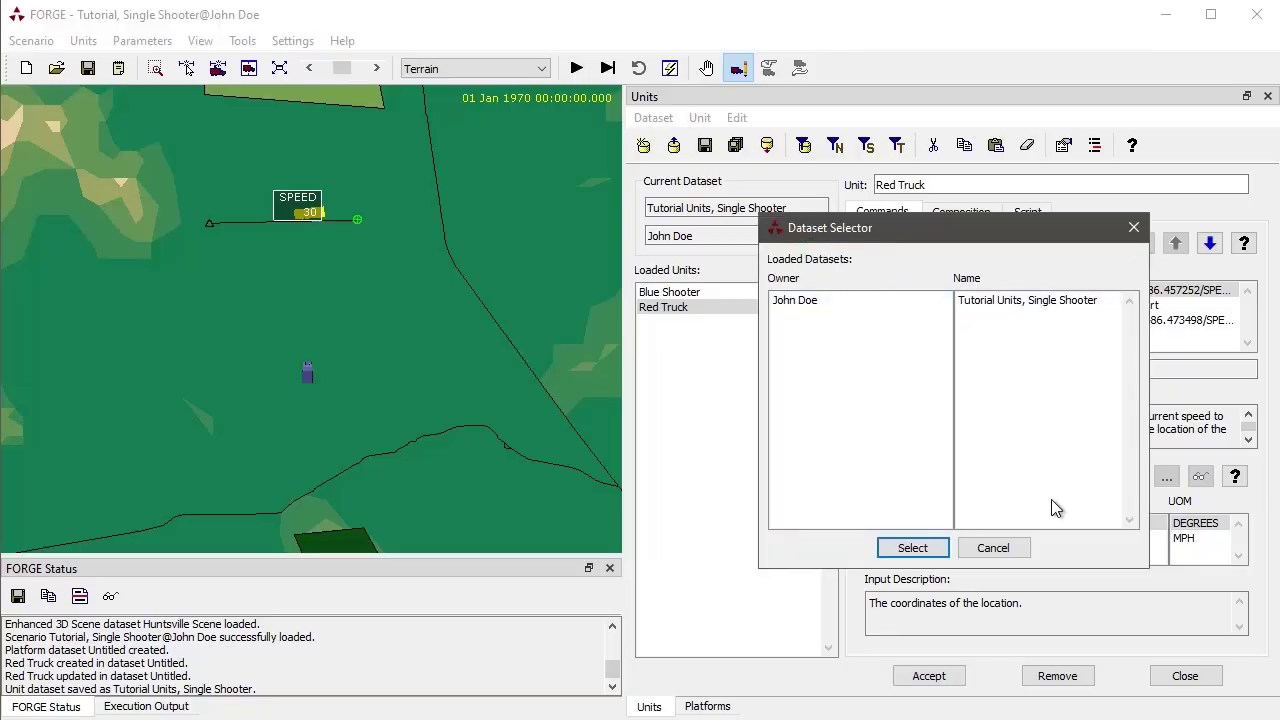
{"action": "left_click", "coordinate": [995, 548]}
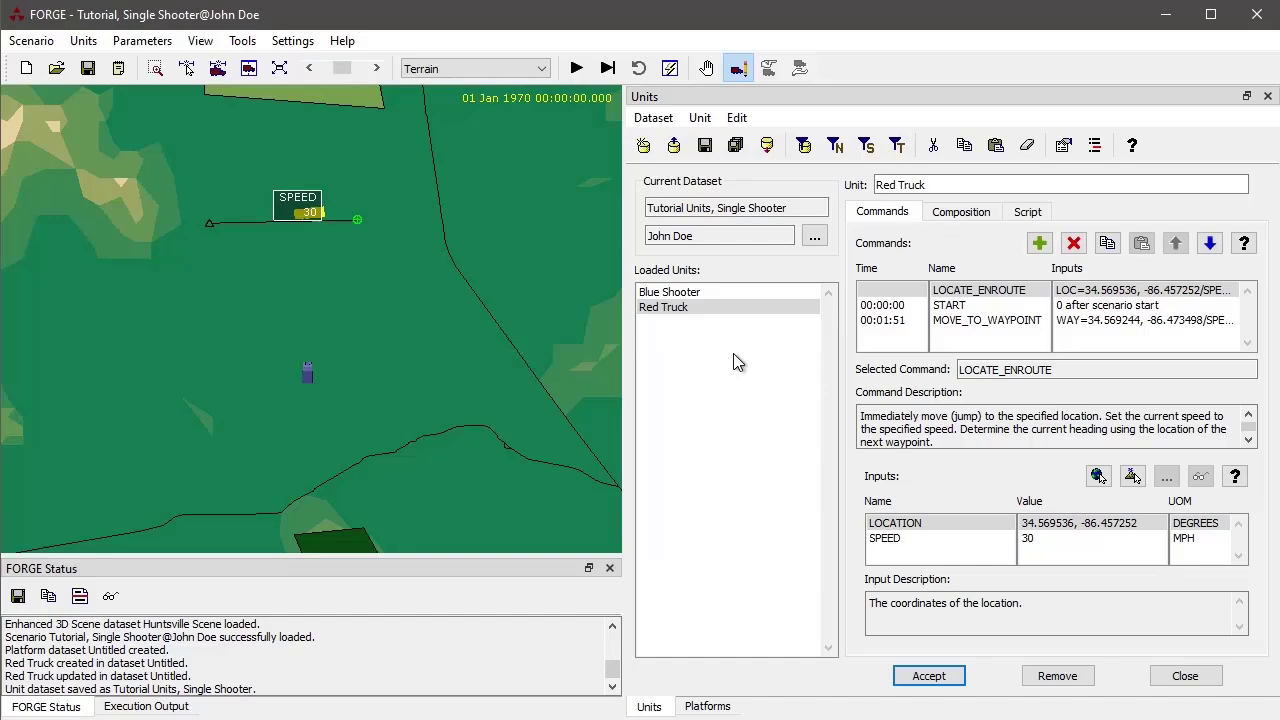
{"action": "left_click", "coordinate": [87, 69]}
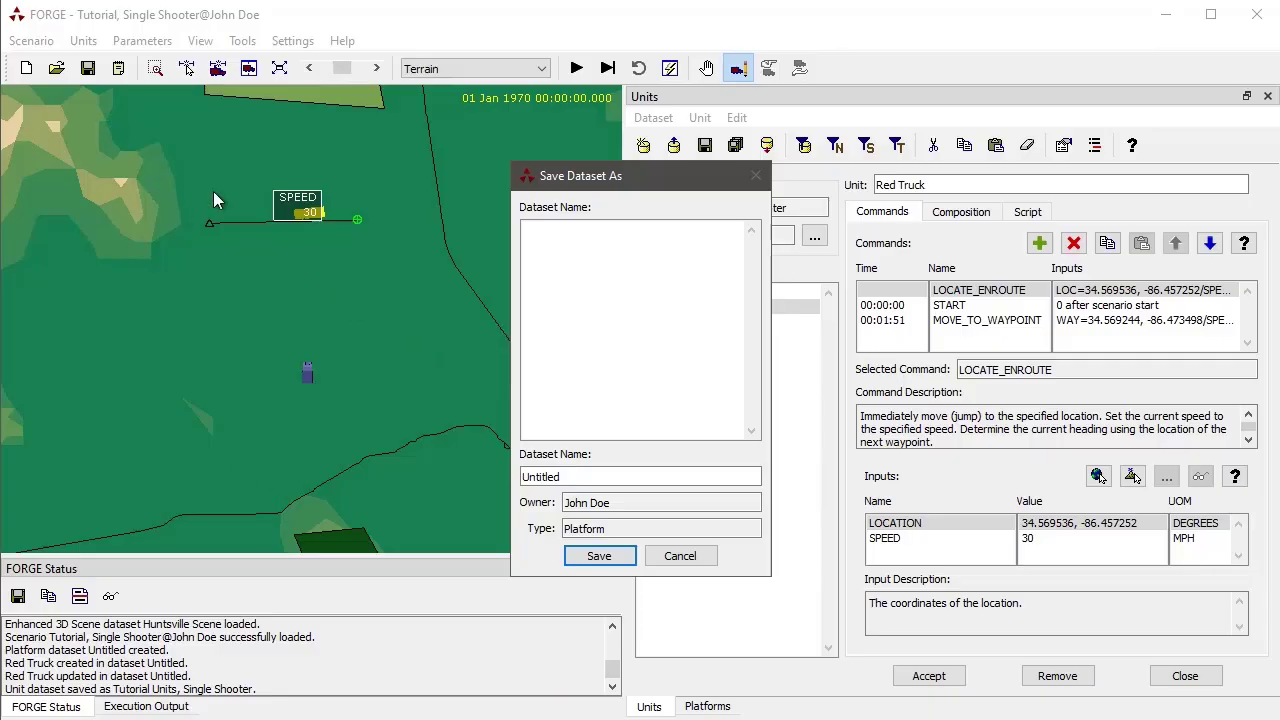
{"action": "left_click", "coordinate": [684, 557]}
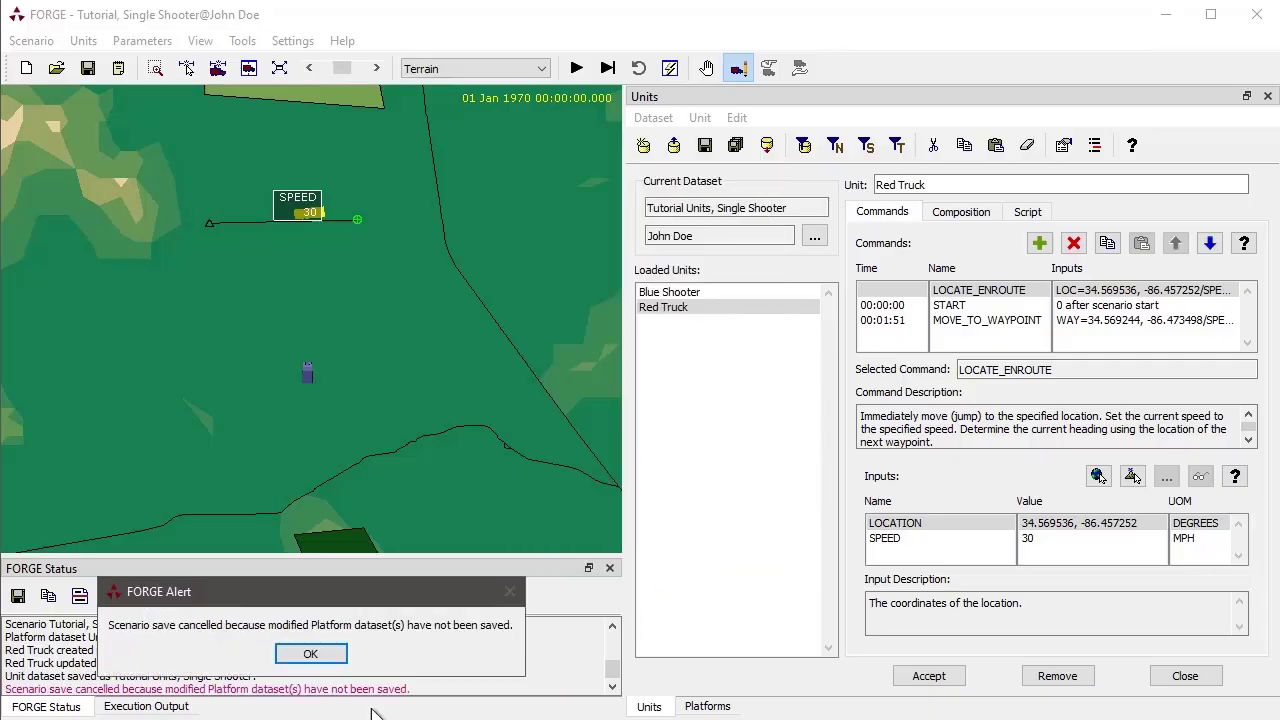
{"action": "left_click", "coordinate": [311, 654]}
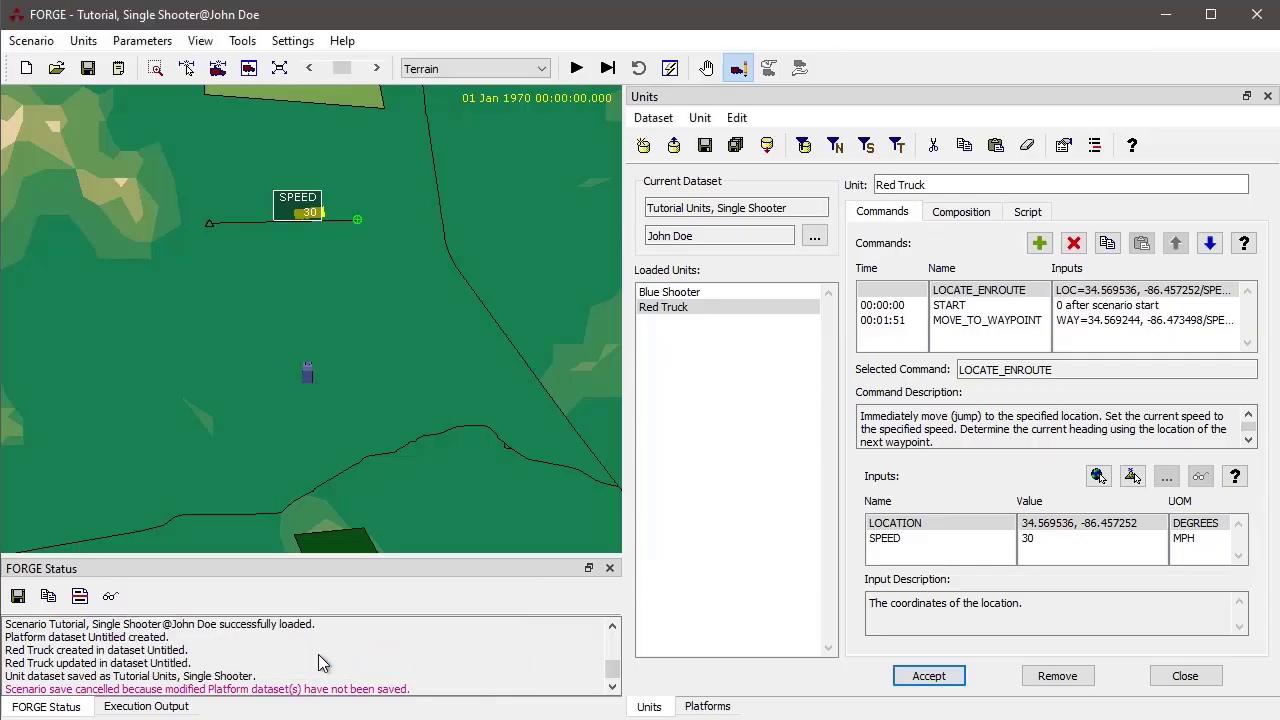
{"action": "left_click", "coordinate": [710, 707]}
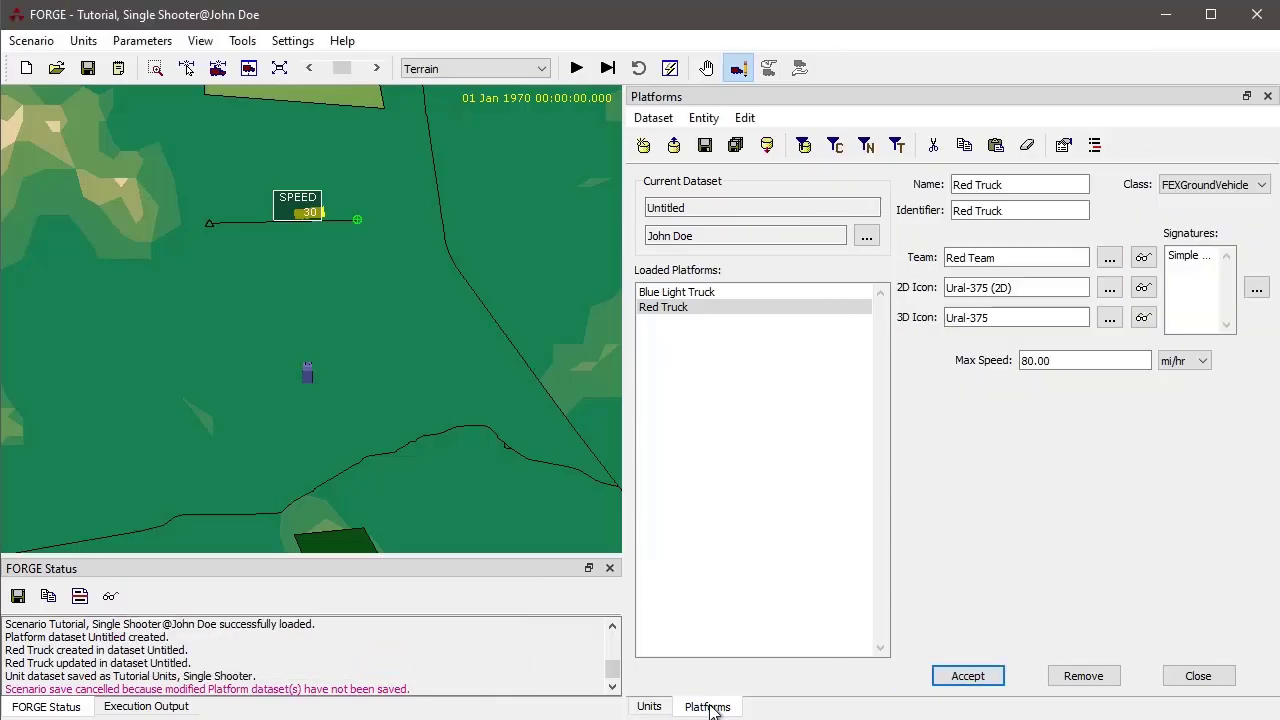
{"action": "left_click", "coordinate": [866, 238]}
{"action": "left_click", "coordinate": [704, 146]}
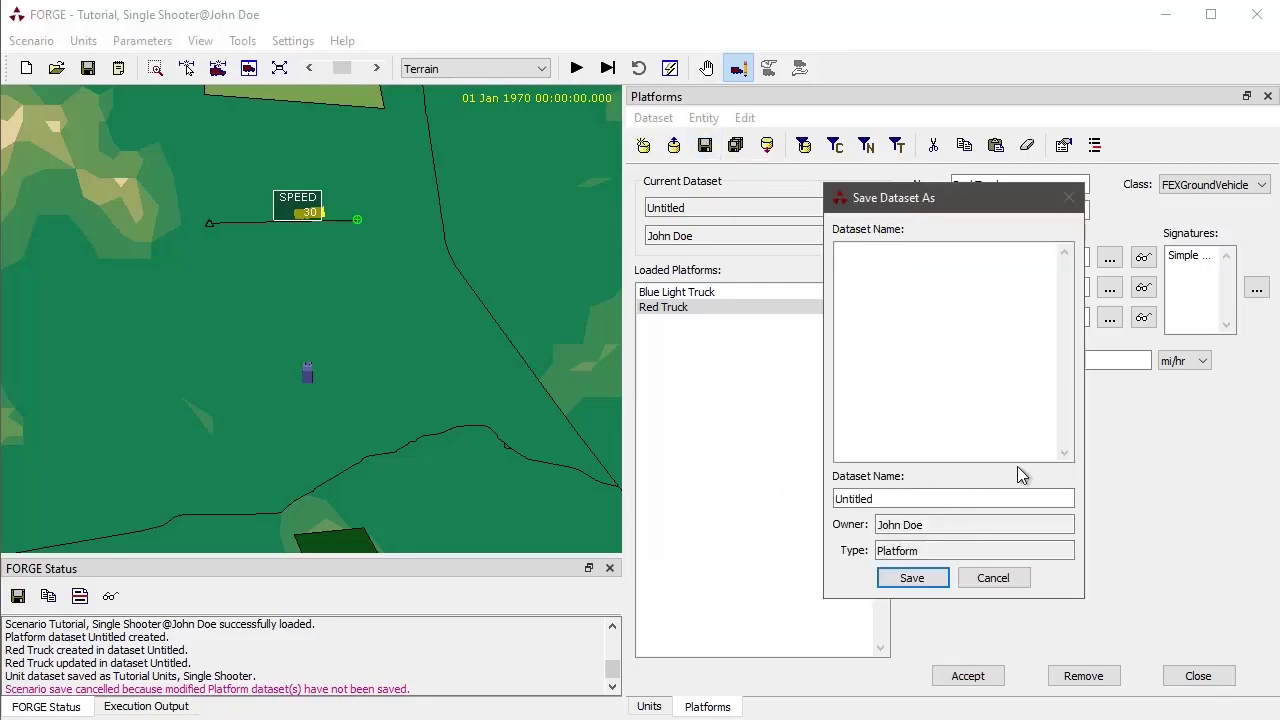
{"action": "left_click", "coordinate": [1000, 580]}
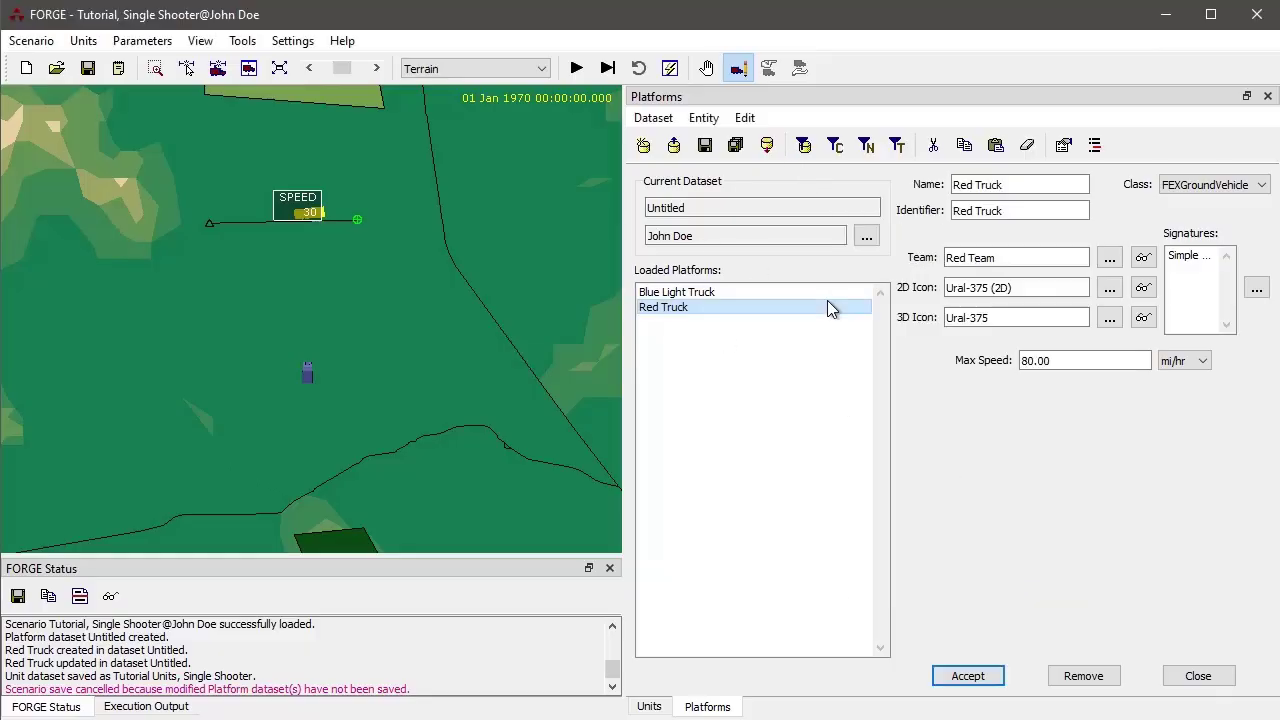
Save the scenario together with its modified platform dataset, naming that dataset My Platforms.
{"action": "left_click", "coordinate": [88, 68]}
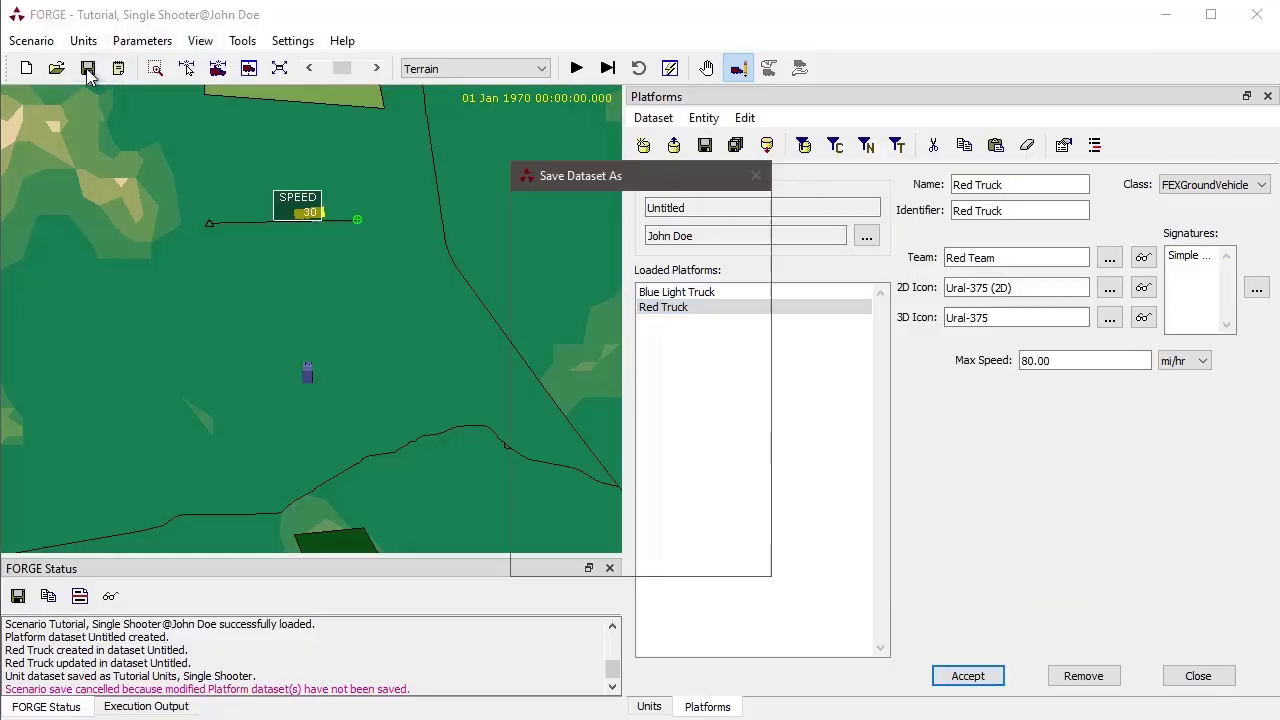
{"action": "left_click", "coordinate": [582, 477]}
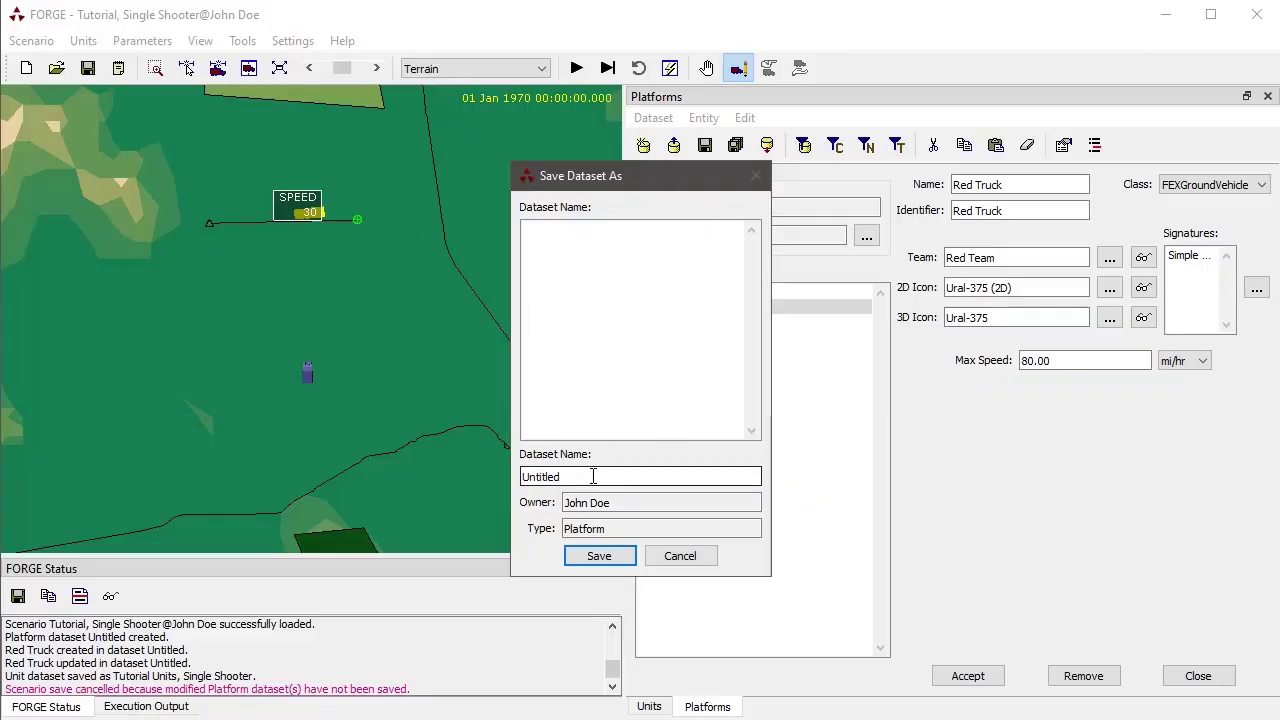
{"action": "key", "text": "ctrl+a"}
{"action": "type", "text": "Mty"}
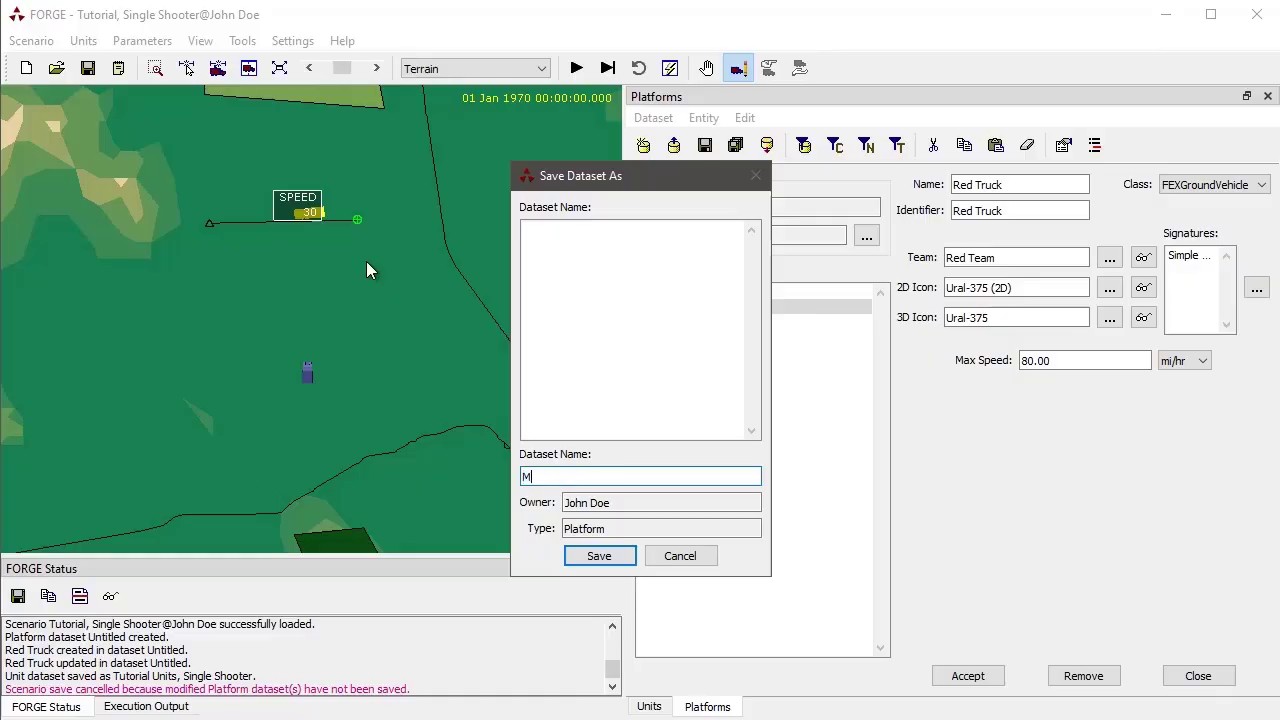
{"action": "key", "text": "BackSpace"}
{"action": "key", "text": "BackSpace"}
{"action": "type", "text": "y Platforms"}
{"action": "left_click", "coordinate": [600, 557]}
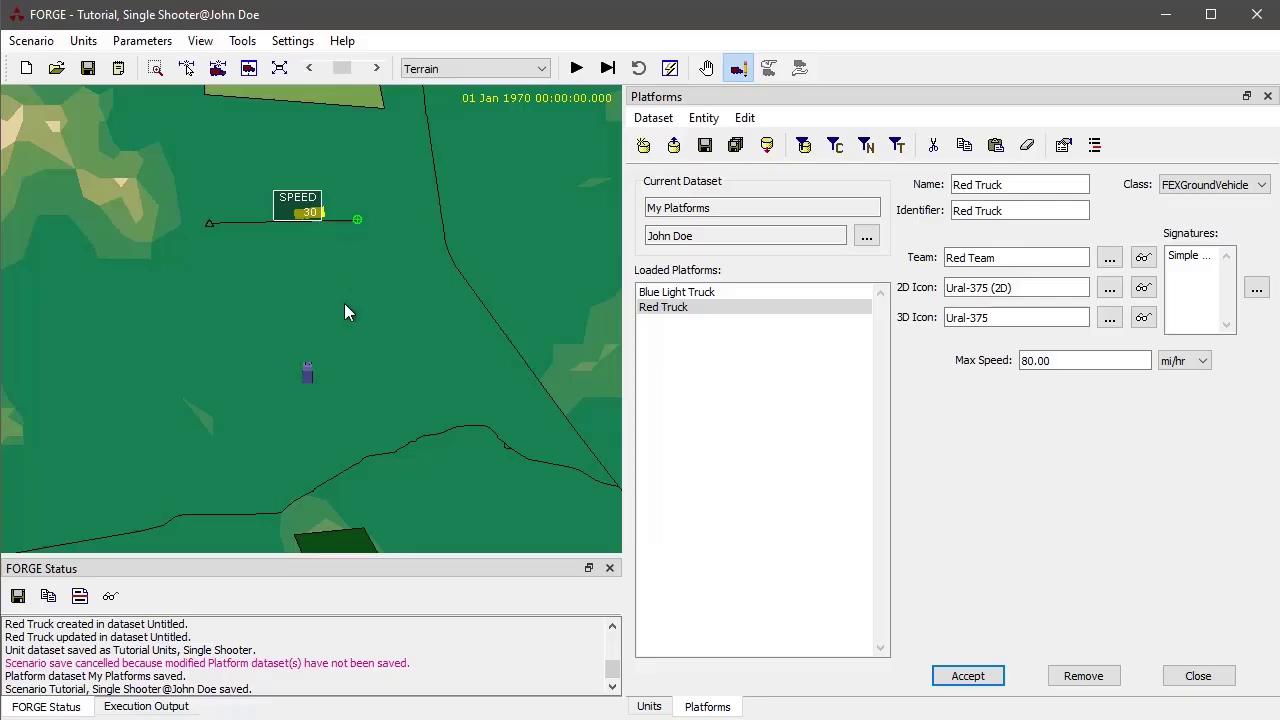
On the map, move Red Truck's start location to about 34.572617, -86.457252 and its waypoint to about 34.566998, -86.469579.
{"action": "left_click", "coordinate": [652, 706]}
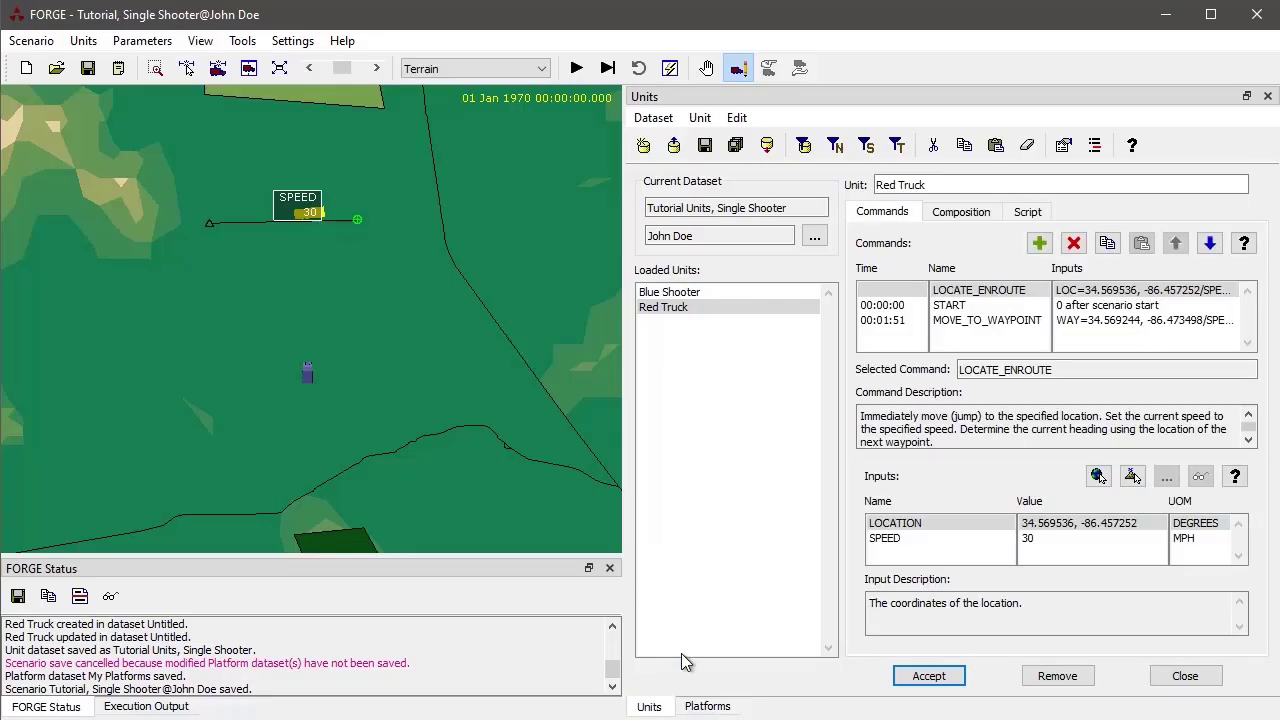
{"action": "left_click", "coordinate": [713, 308]}
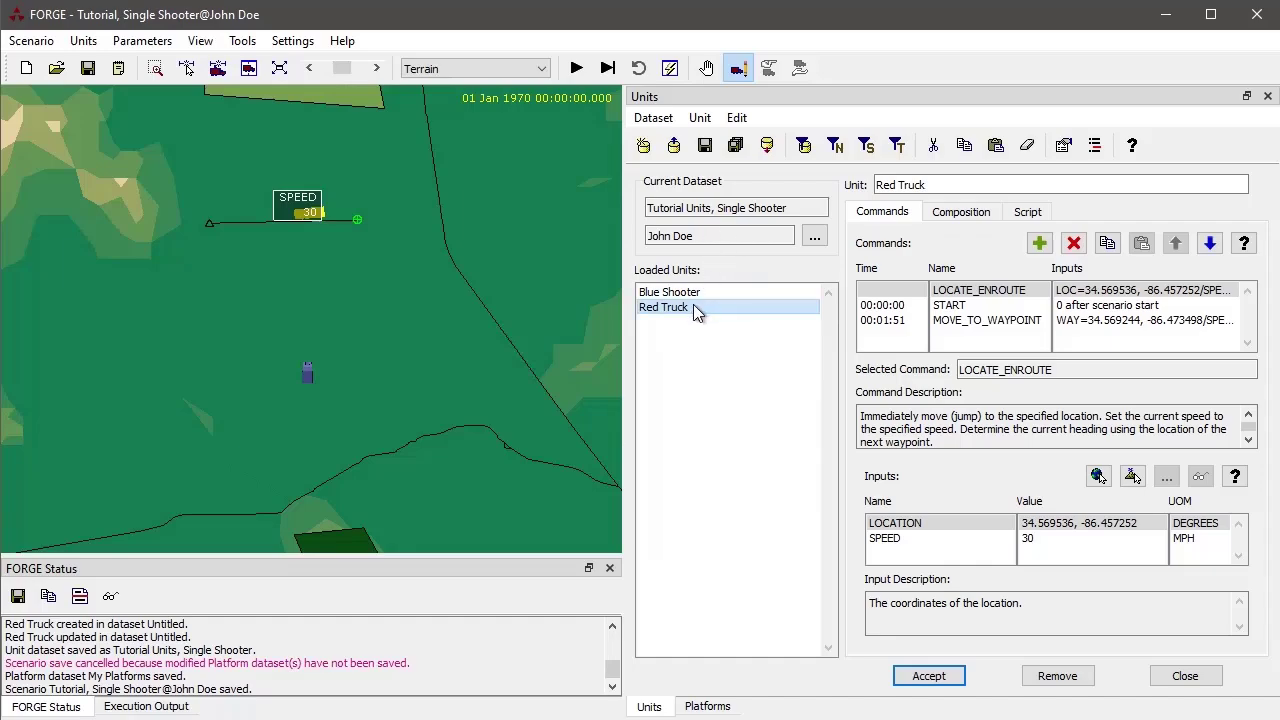
{"action": "mouse_move", "coordinate": [364, 201]}
{"action": "left_mouse_down"}
{"action": "mouse_move", "coordinate": [367, 189]}
{"action": "mouse_move", "coordinate": [364, 212]}
{"action": "mouse_move", "coordinate": [358, 188]}
{"action": "left_mouse_up"}
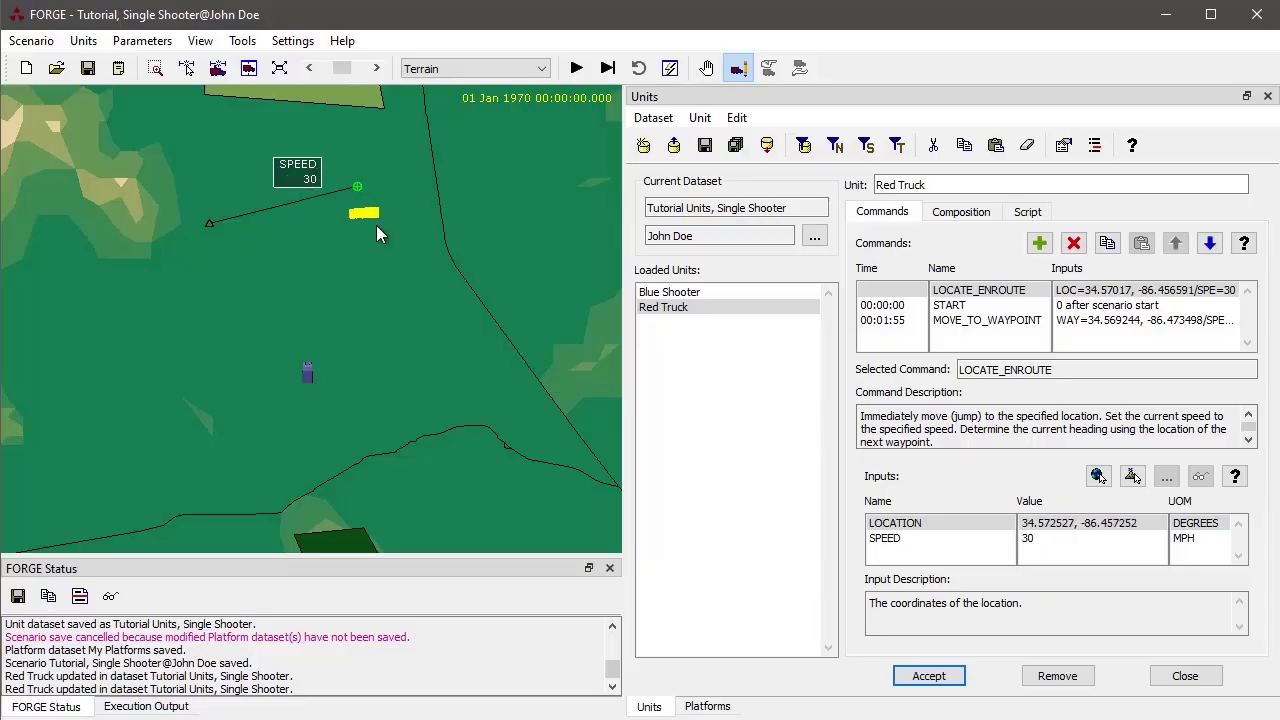
{"action": "left_click", "coordinate": [211, 222]}
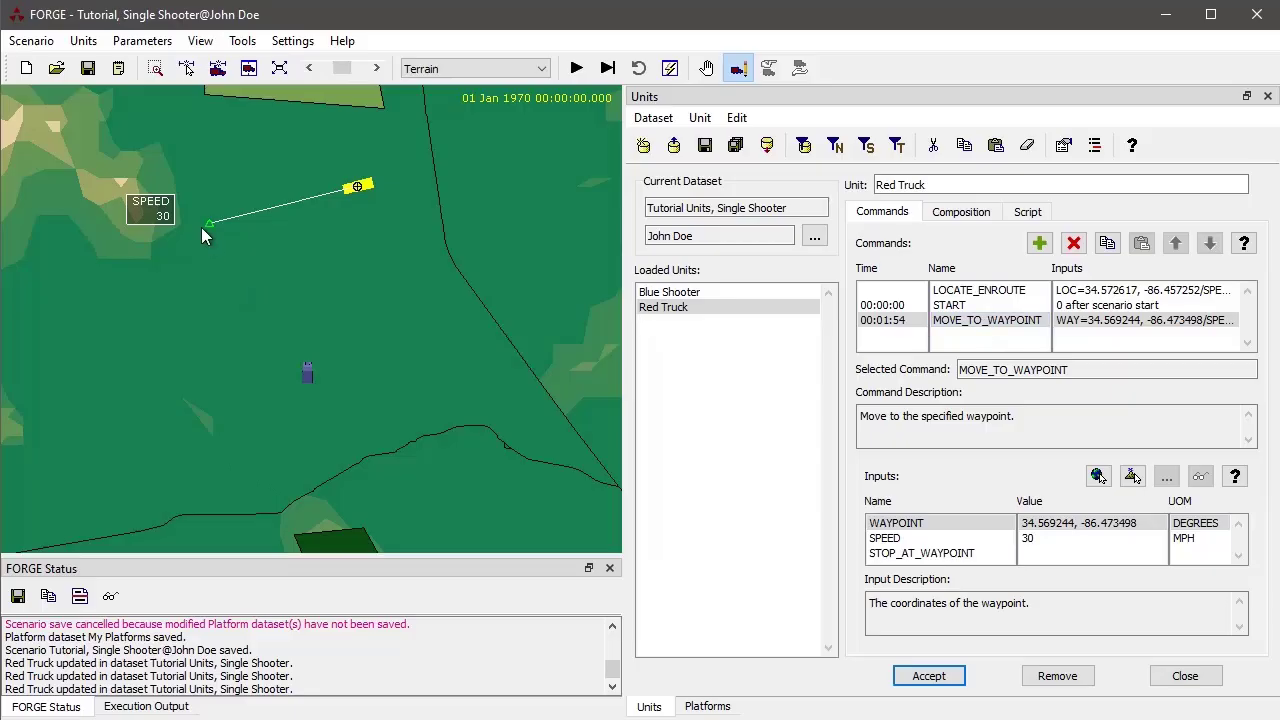
{"action": "left_click_drag", "start_coordinate": [209, 223], "coordinate": [245, 247]}
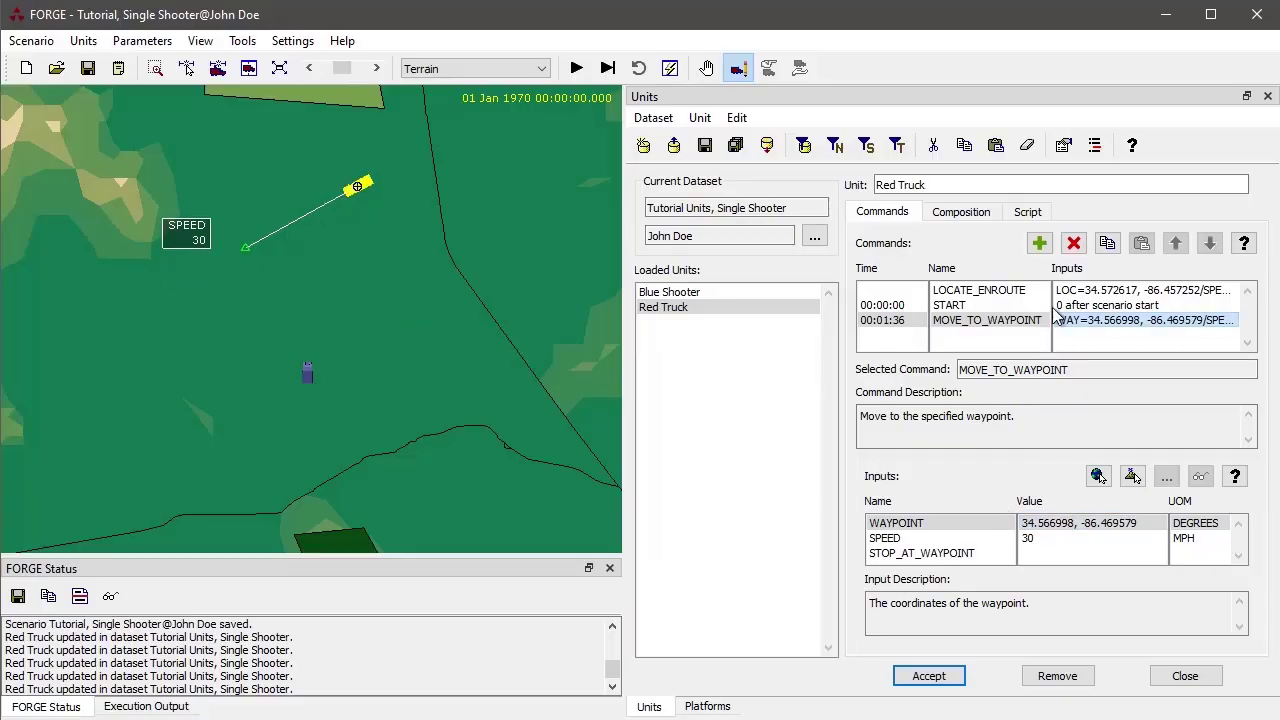
Add a second MOVE_TO_WAYPOINT command to Red Truck, placing its waypoint south of the first at about 34.564007, -86.47068.
{"action": "left_click", "coordinate": [1040, 244]}
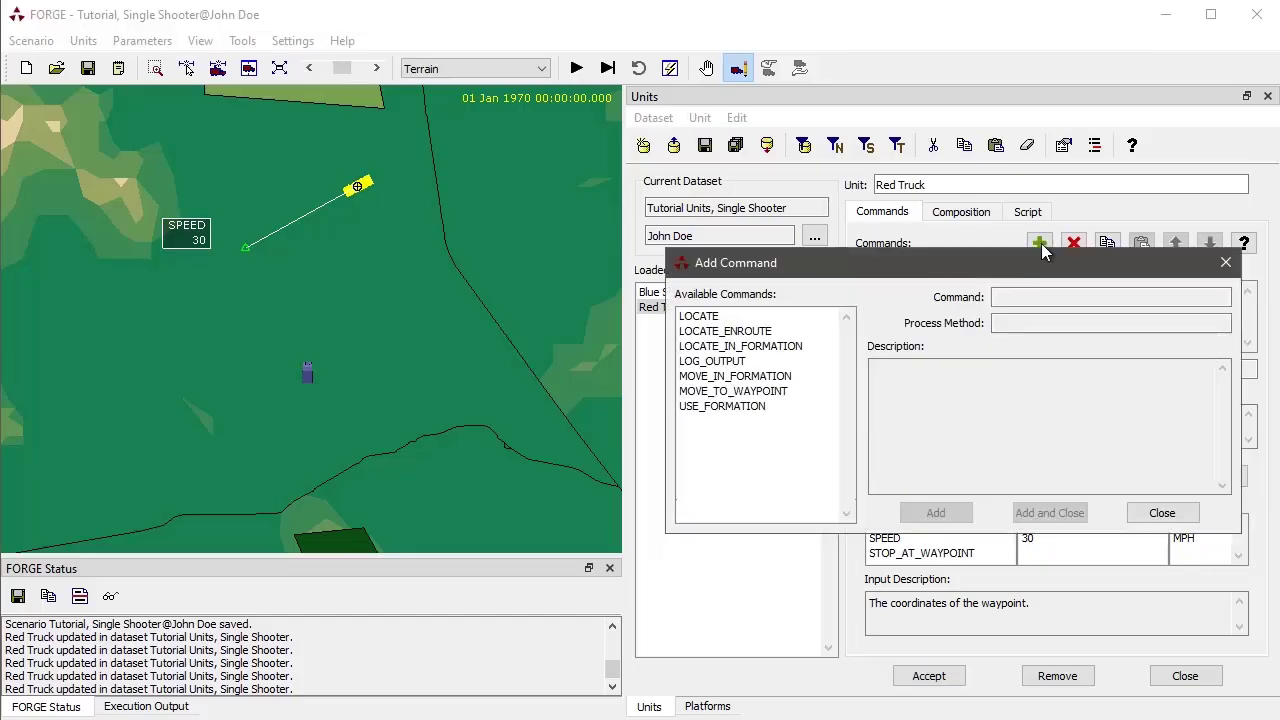
{"action": "double_click", "coordinate": [744, 392]}
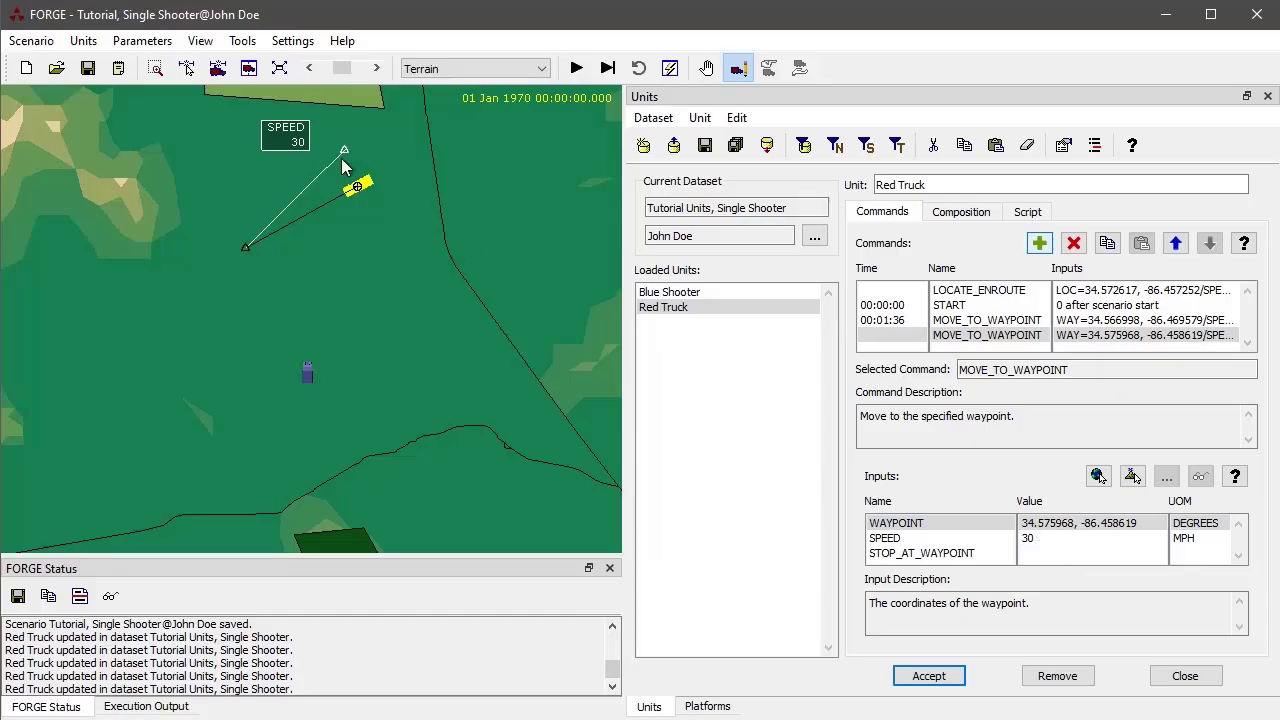
{"action": "left_click", "coordinate": [242, 277]}
{"action": "left_click", "coordinate": [235, 280]}
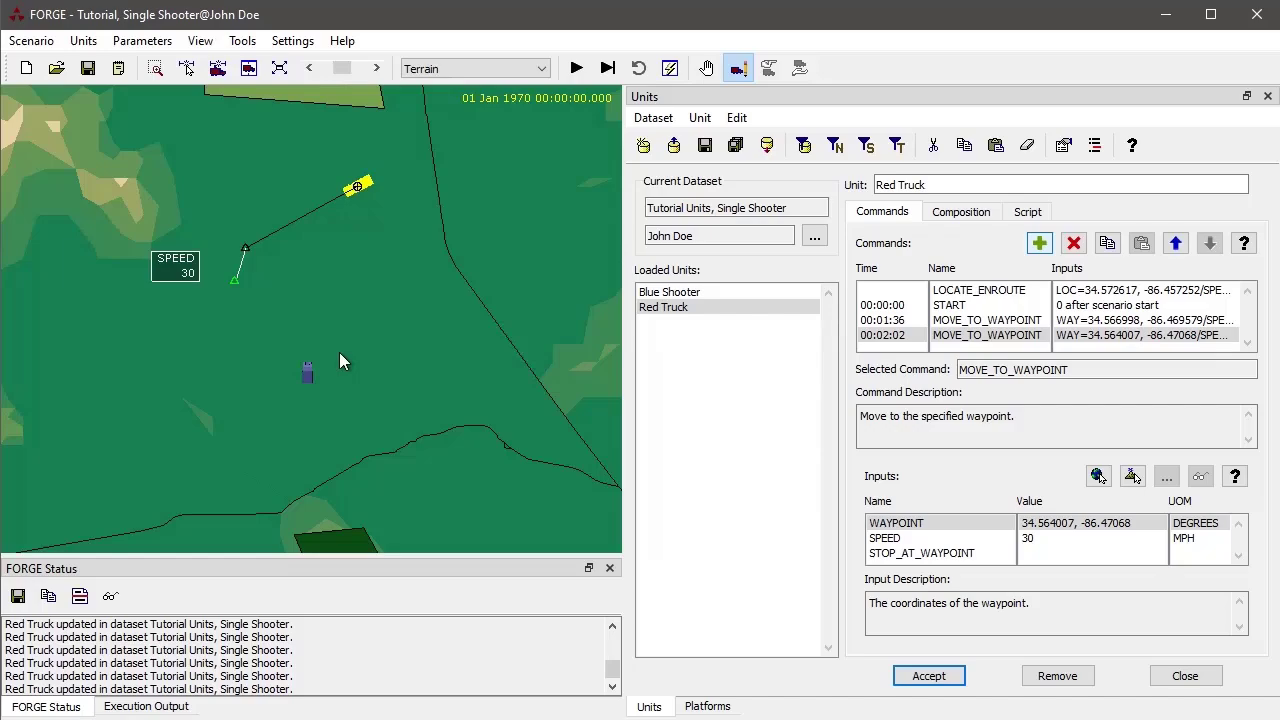
Review the list of commands that can be added to Red Truck without adding one.
{"action": "left_click", "coordinate": [1040, 244]}
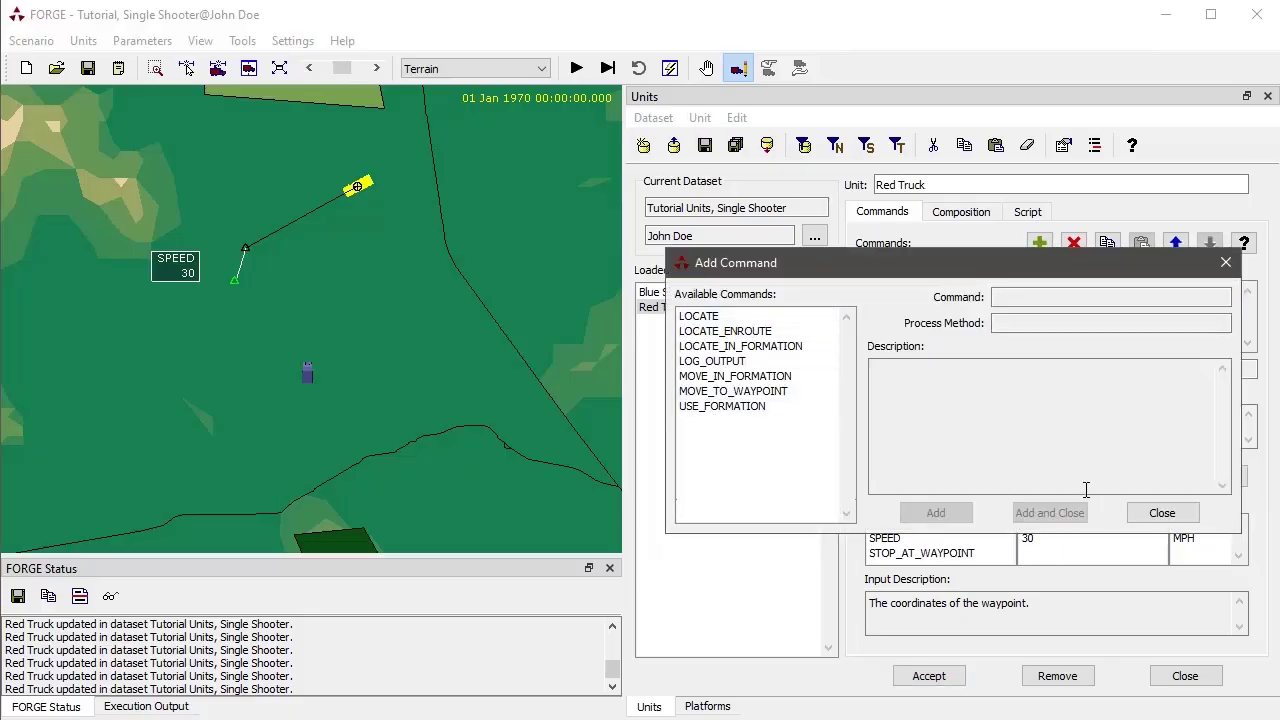
{"action": "left_click", "coordinate": [1160, 514]}
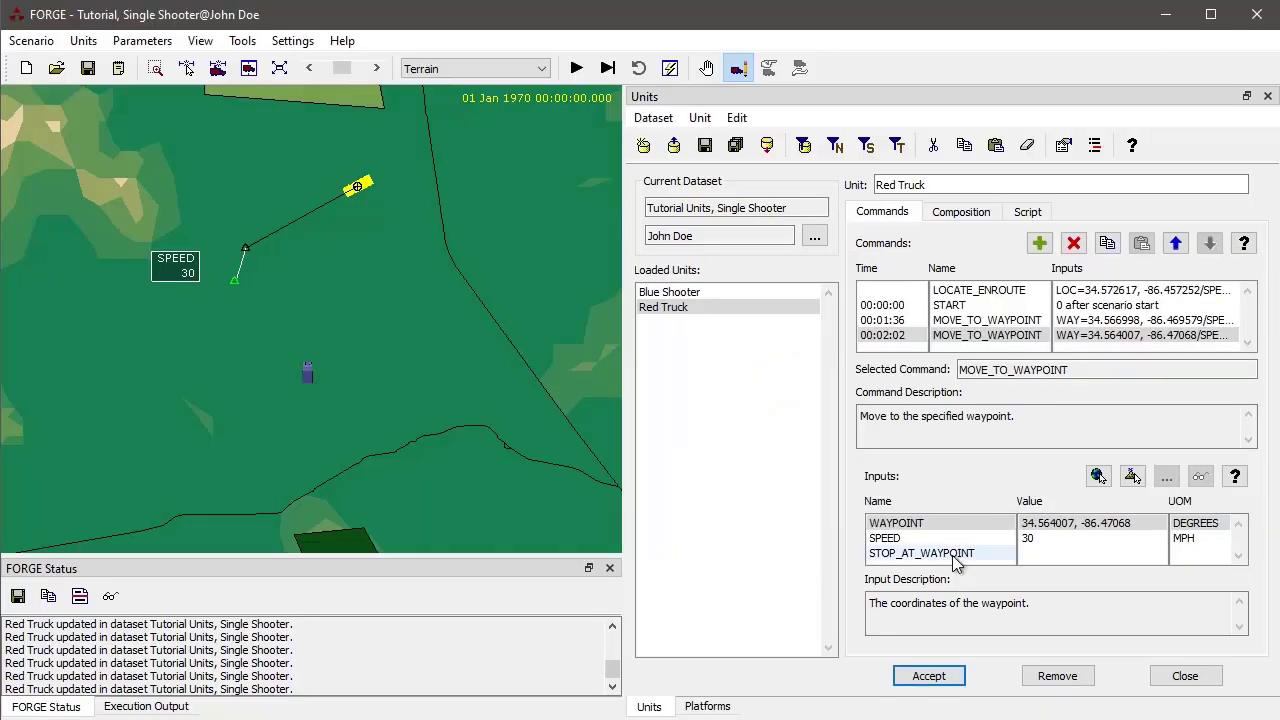
Clear the speed of Red Truck's first MOVE_TO_WAYPOINT command and re-enter it as 30 MPH.
{"action": "left_click", "coordinate": [1063, 538]}
{"action": "key", "text": "BackSpace"}
{"action": "key", "text": "BackSpace"}
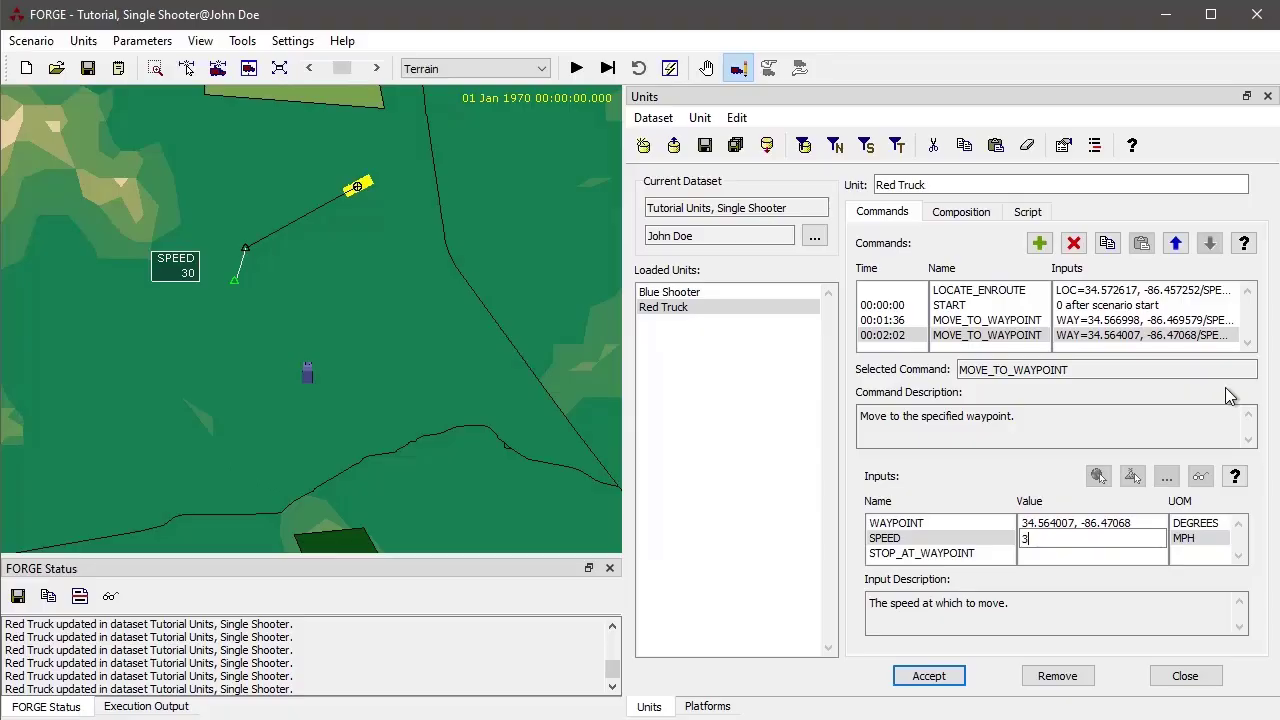
{"action": "left_click", "coordinate": [973, 558]}
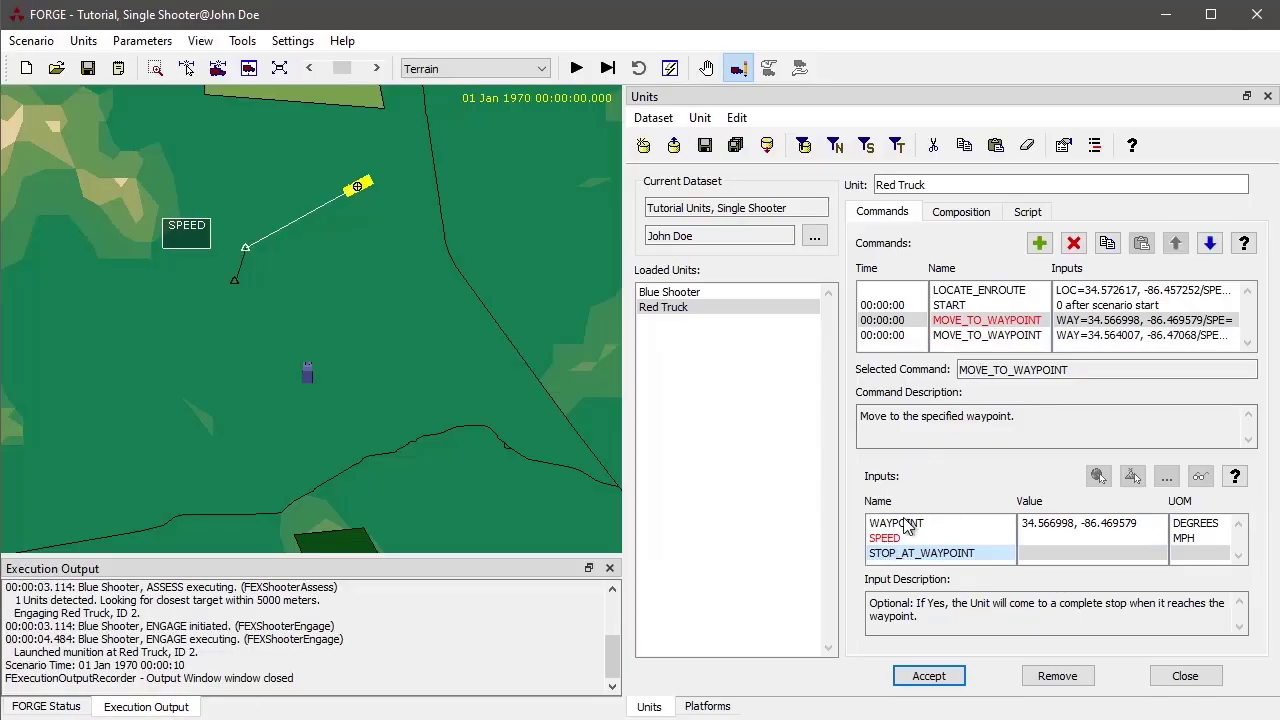
{"action": "left_click", "coordinate": [1055, 541]}
{"action": "type", "text": "30"}
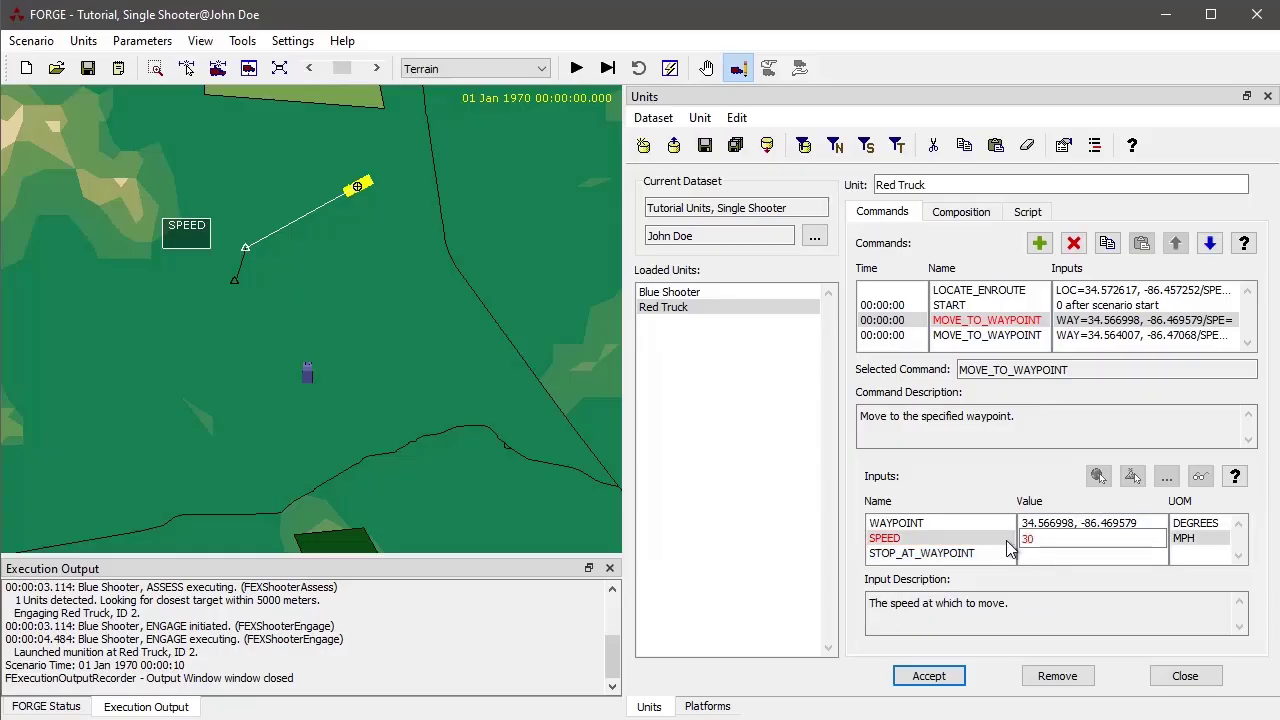
{"action": "left_click", "coordinate": [975, 555]}
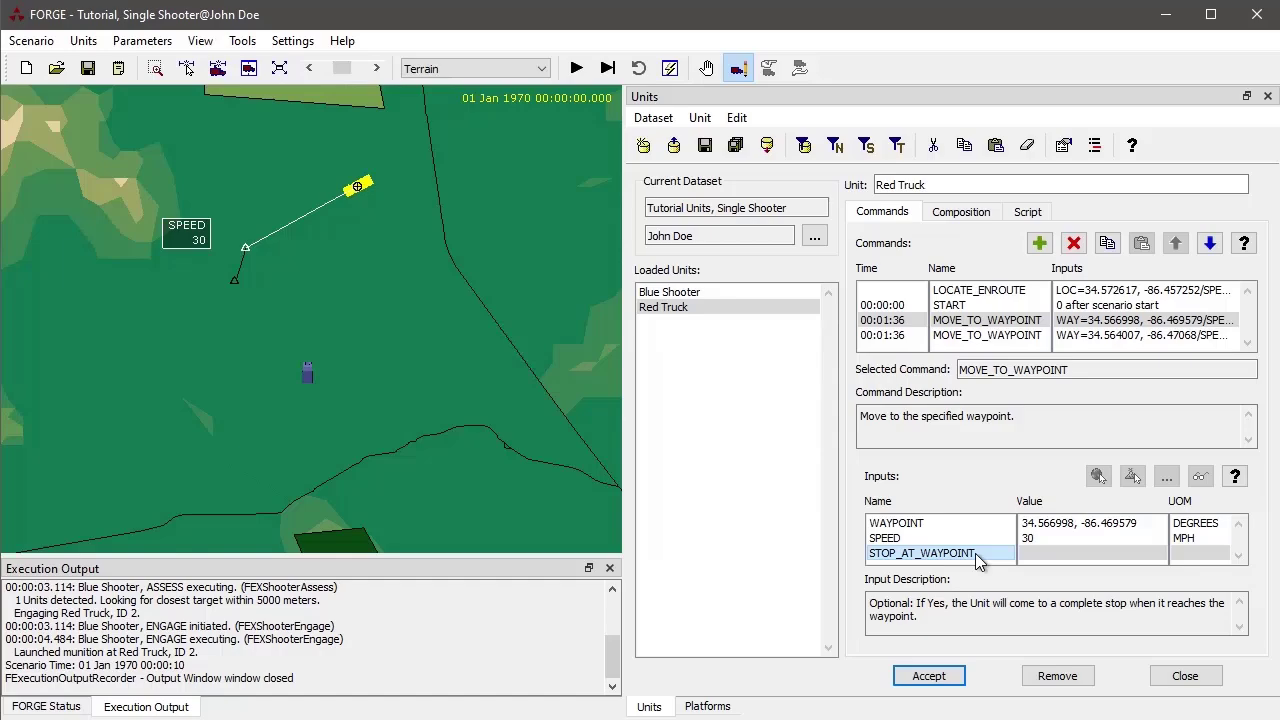
Add a separator line to the FORGE Status log between two moves of Red Truck's first waypoint, ending at about 34.57008, -86.463306.
{"action": "left_click", "coordinate": [30, 706]}
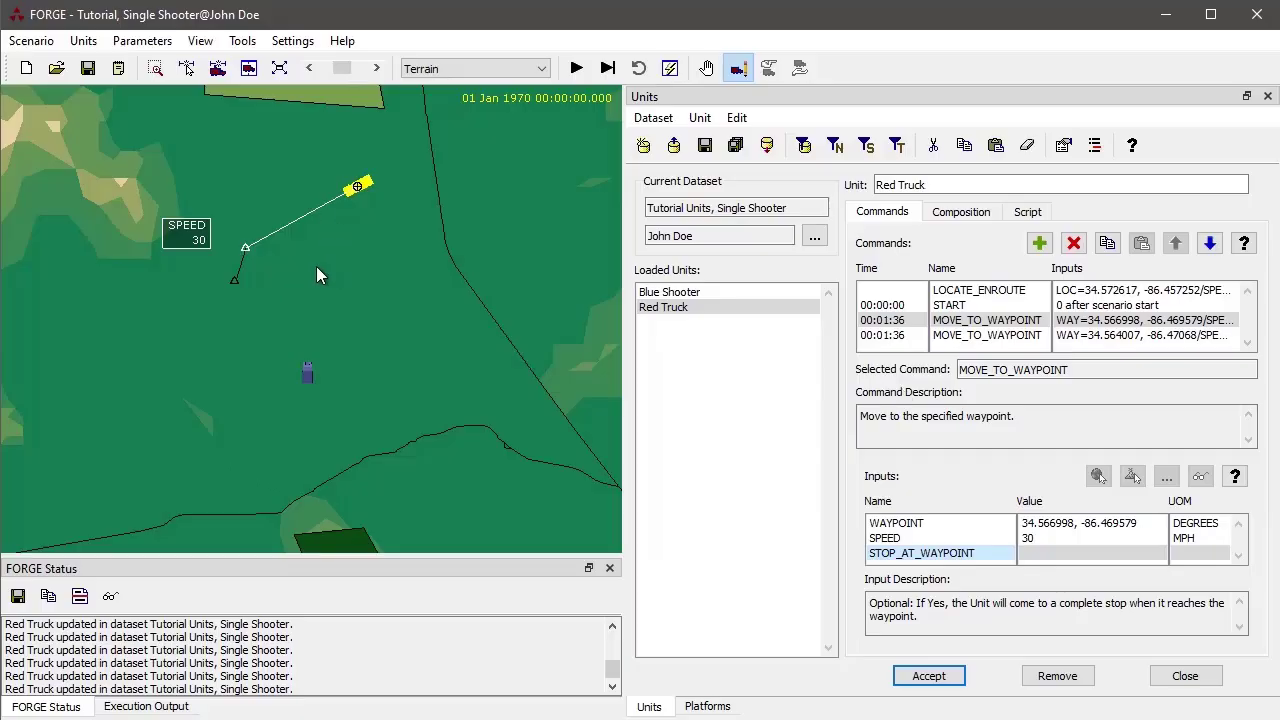
{"action": "left_click_drag", "start_coordinate": [245, 247], "coordinate": [311, 242]}
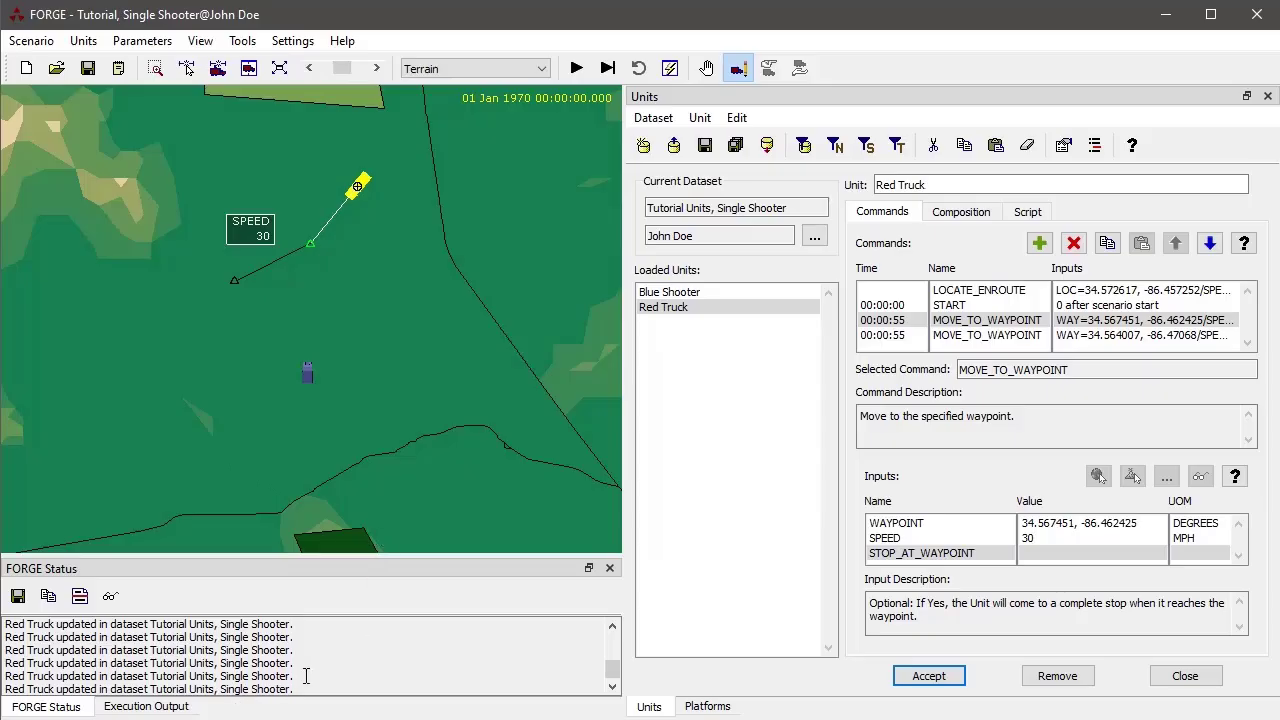
{"action": "left_click", "coordinate": [78, 597]}
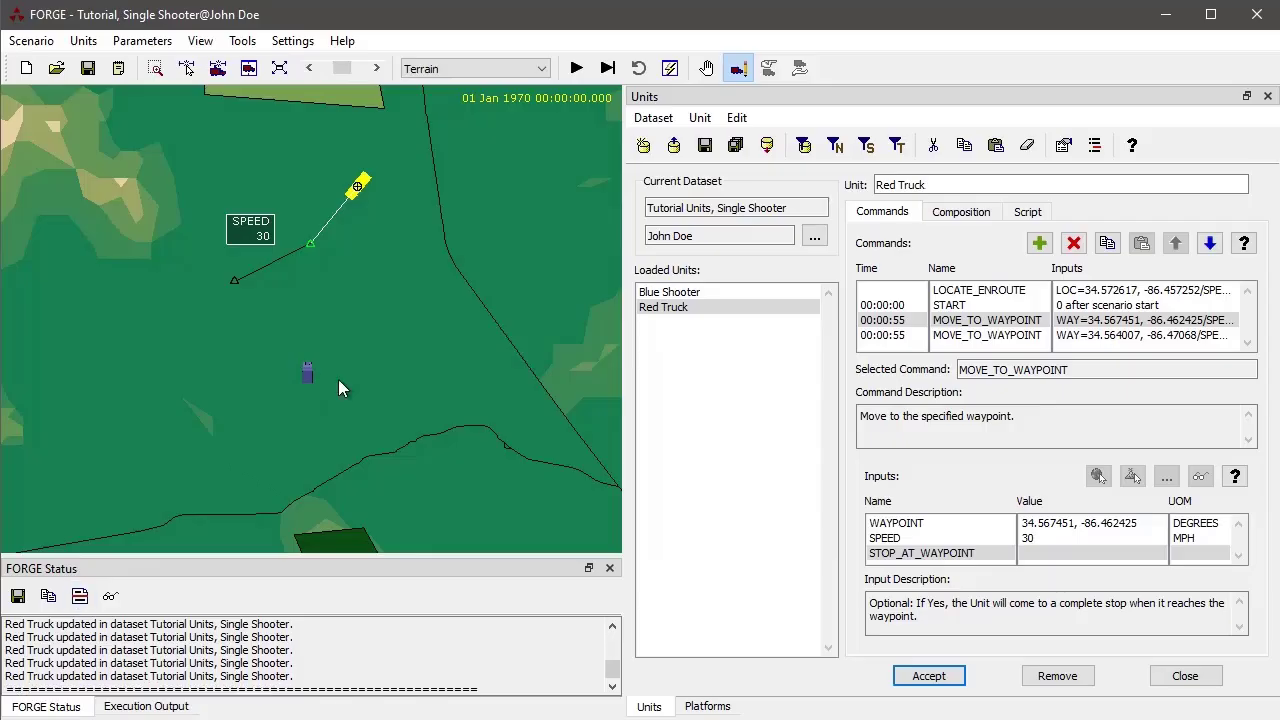
{"action": "left_click_drag", "start_coordinate": [309, 244], "coordinate": [303, 213]}
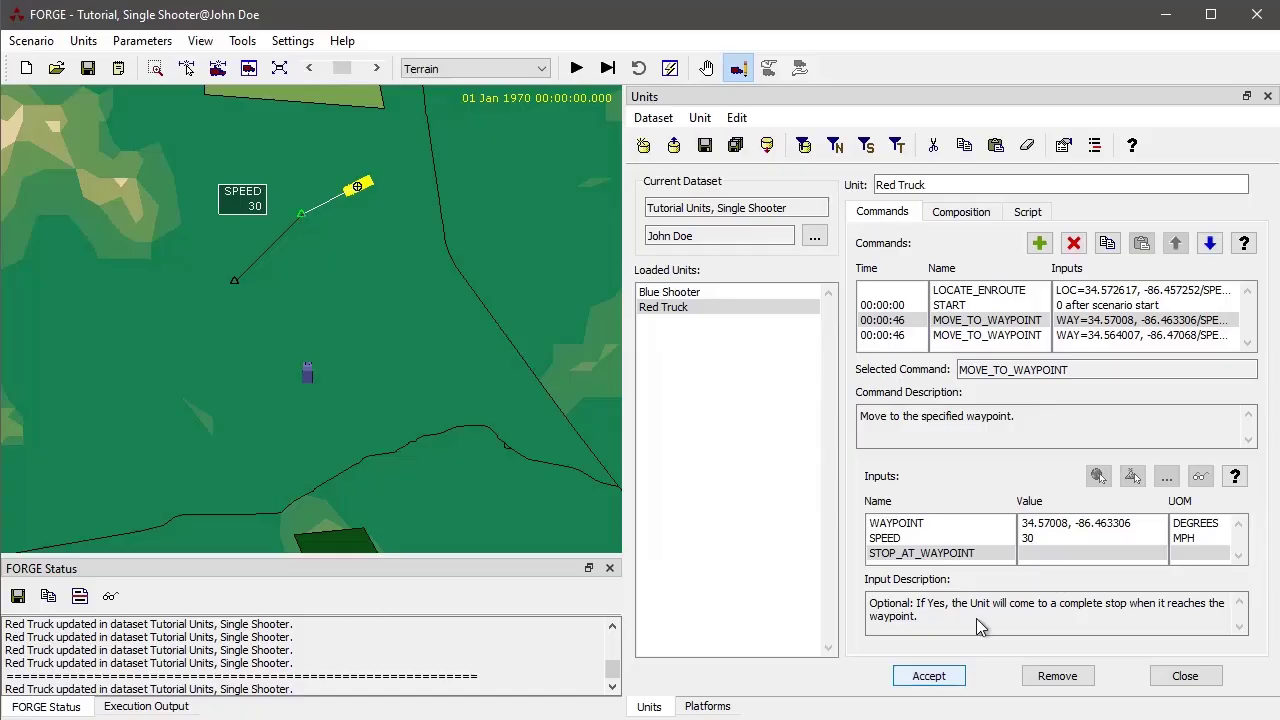
Empty and re-enter the 30 MPH speed for Red Truck's first waypoint, and move that waypoint to about 34.568448, -86.462535.
{"action": "left_click", "coordinate": [1053, 541]}
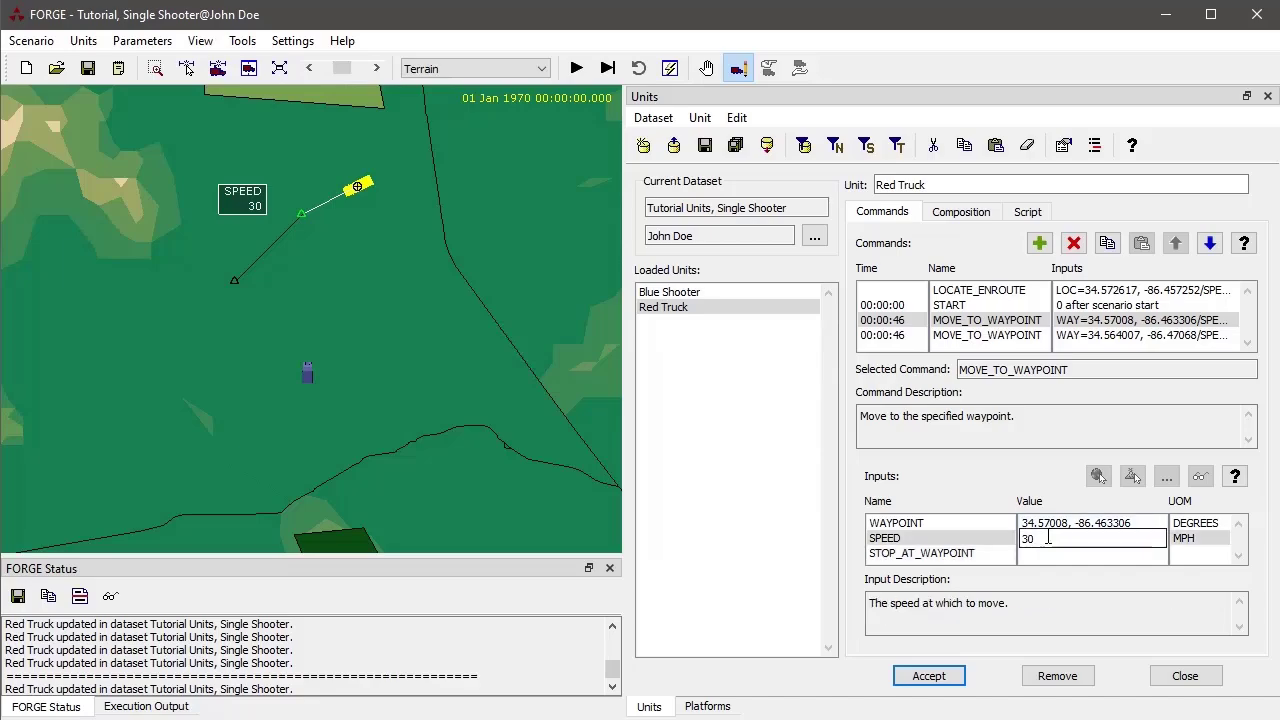
{"action": "key", "text": "BackSpace"}
{"action": "key", "text": "BackSpace"}
{"action": "left_click", "coordinate": [920, 524]}
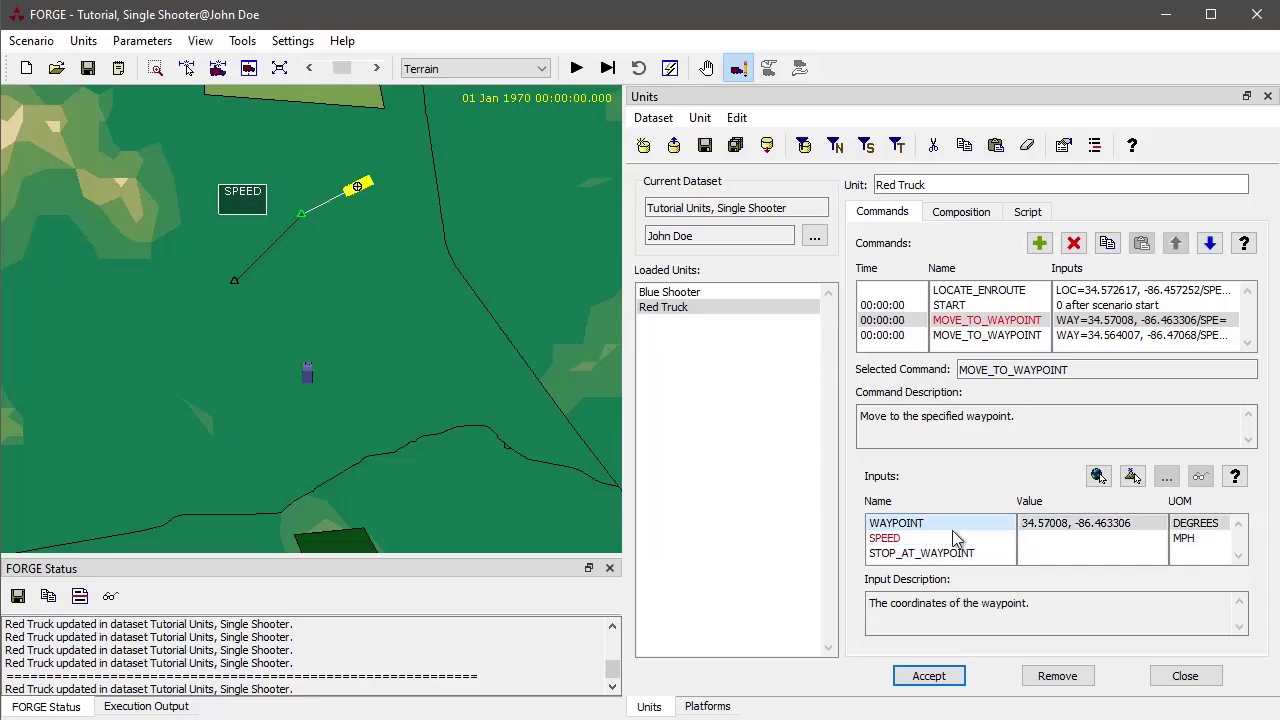
{"action": "left_click", "coordinate": [1060, 540]}
{"action": "type", "text": "33"}
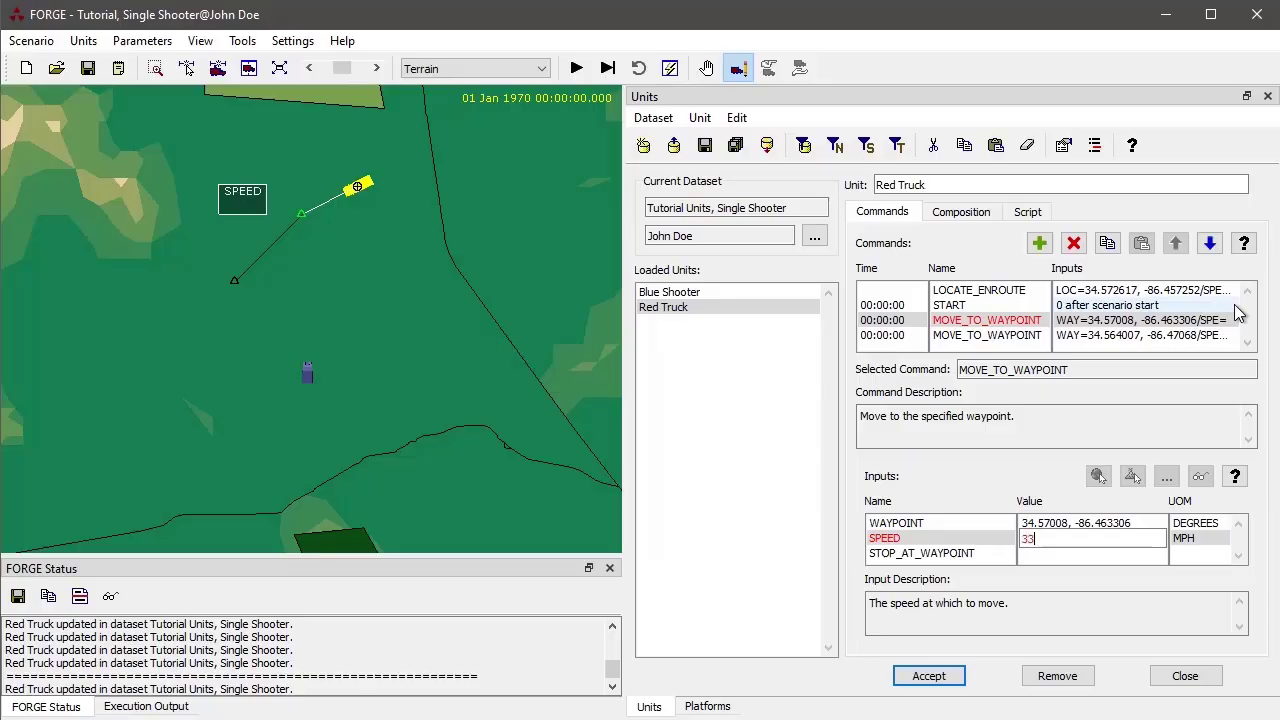
{"action": "key", "text": "BackSpace"}
{"action": "type", "text": "0"}
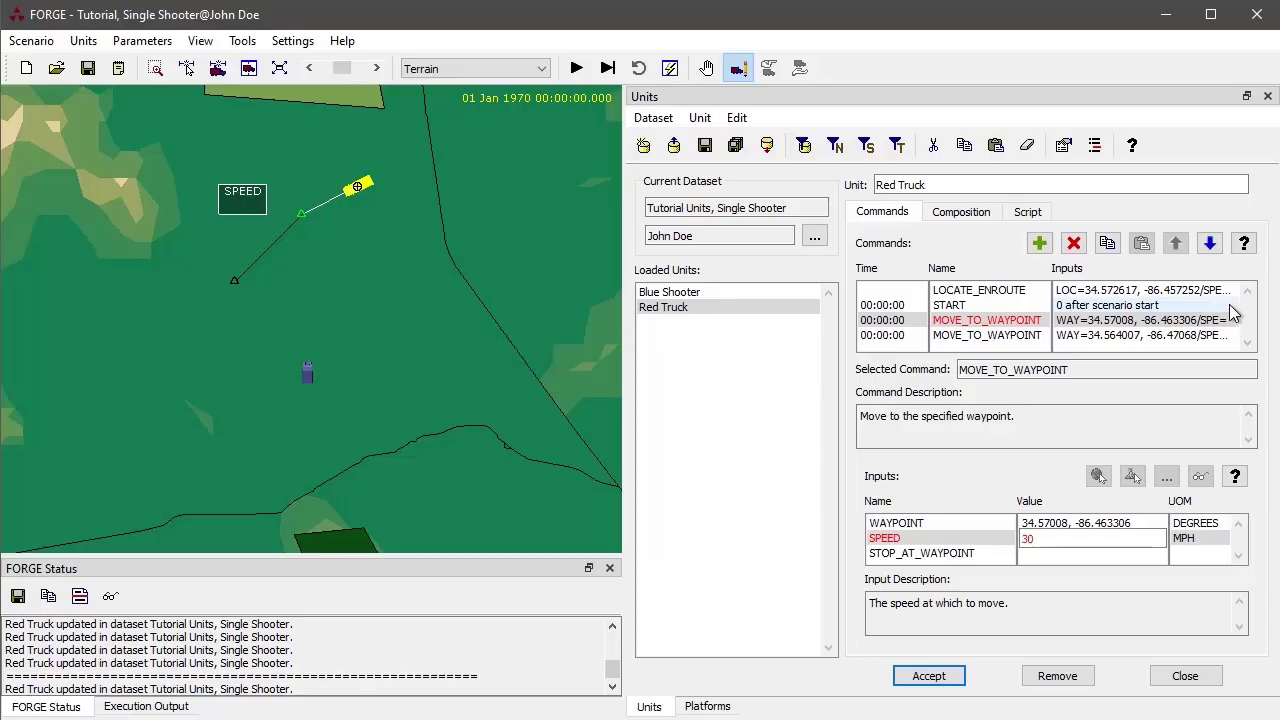
{"action": "left_click", "coordinate": [962, 553]}
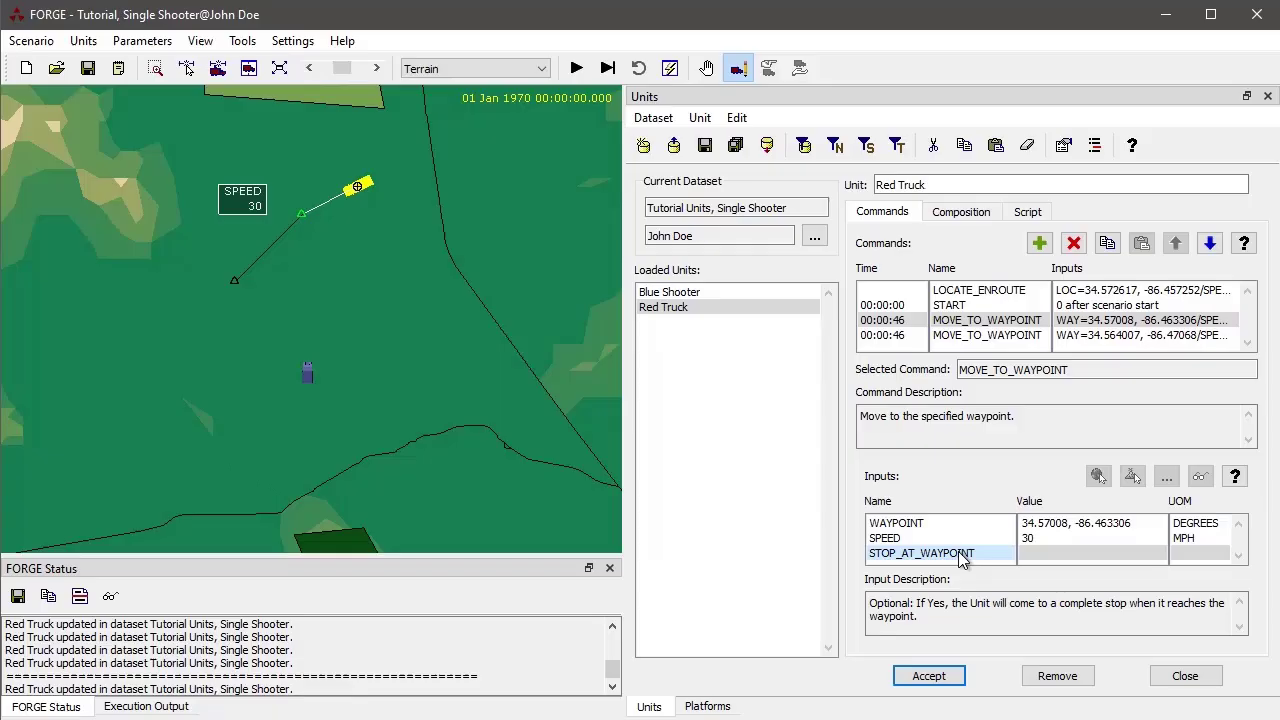
{"action": "left_click", "coordinate": [311, 232]}
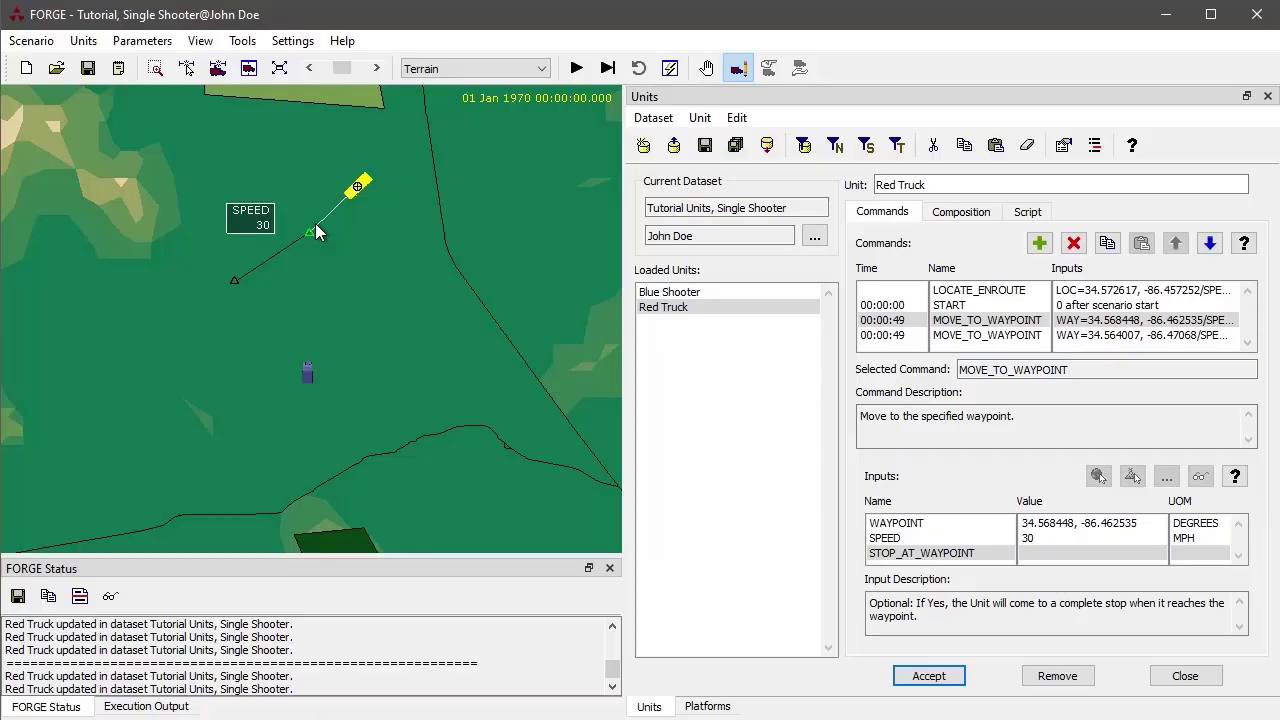
Compare the component composition of Red Truck and Blue Shooter, and review Blue Shooter's assigned and available commands.
{"action": "left_click", "coordinate": [962, 214]}
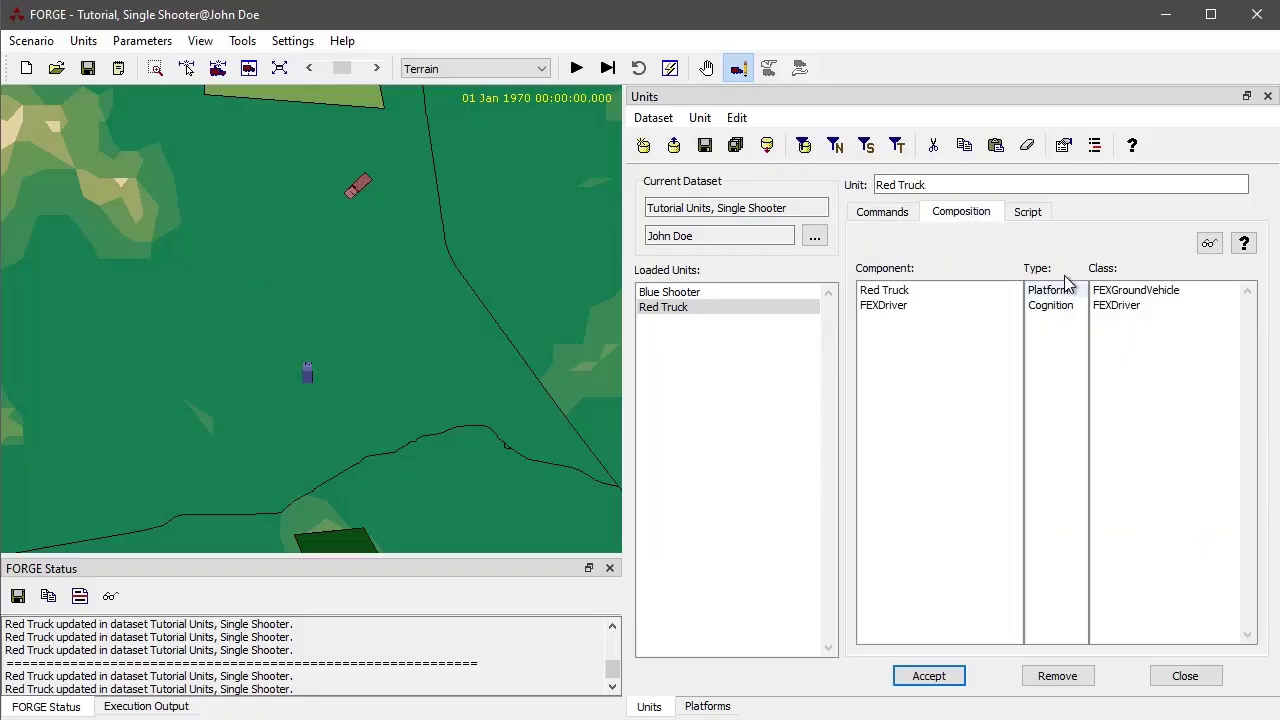
{"action": "left_click", "coordinate": [711, 292]}
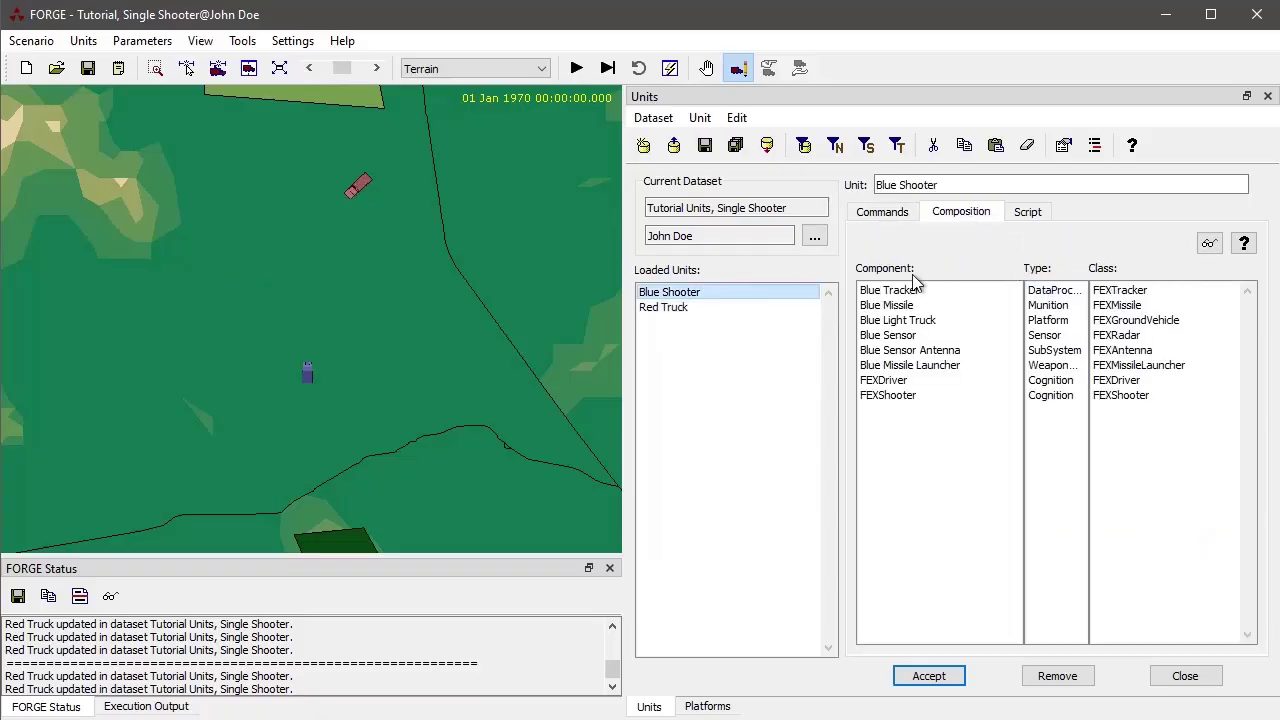
{"action": "left_click", "coordinate": [887, 222]}
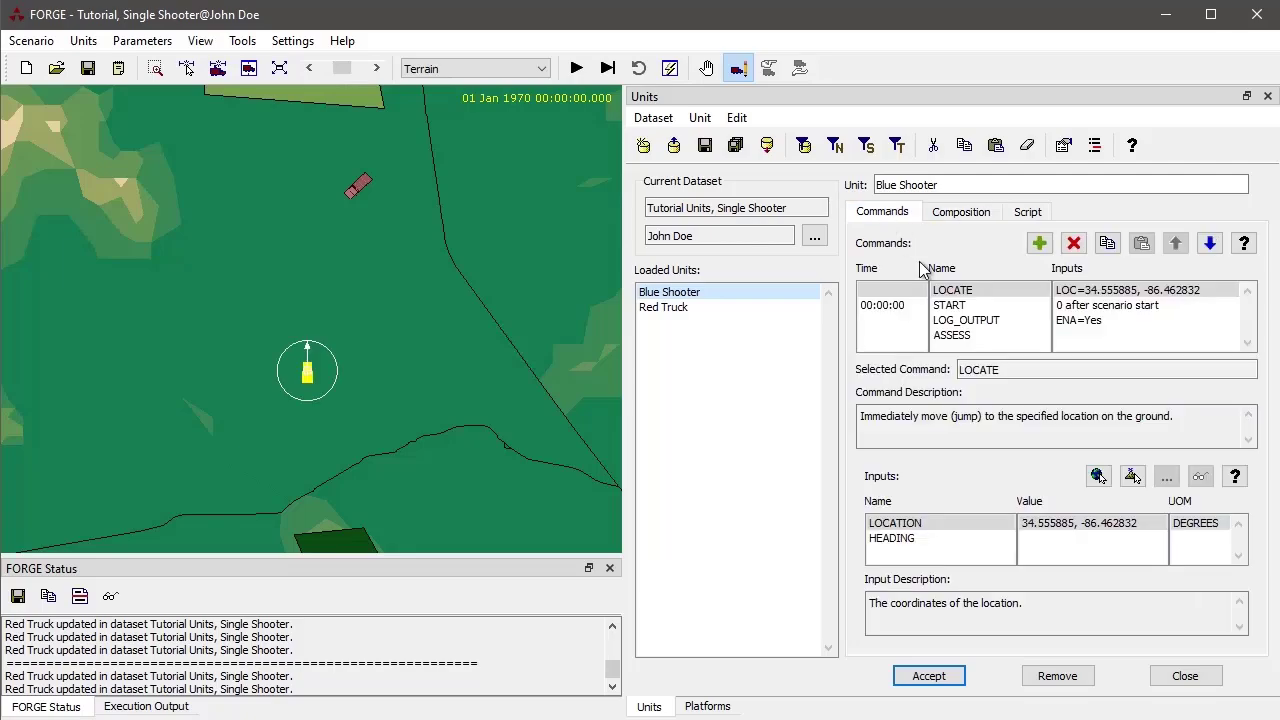
{"action": "left_click", "coordinate": [970, 320]}
{"action": "left_click", "coordinate": [1037, 246]}
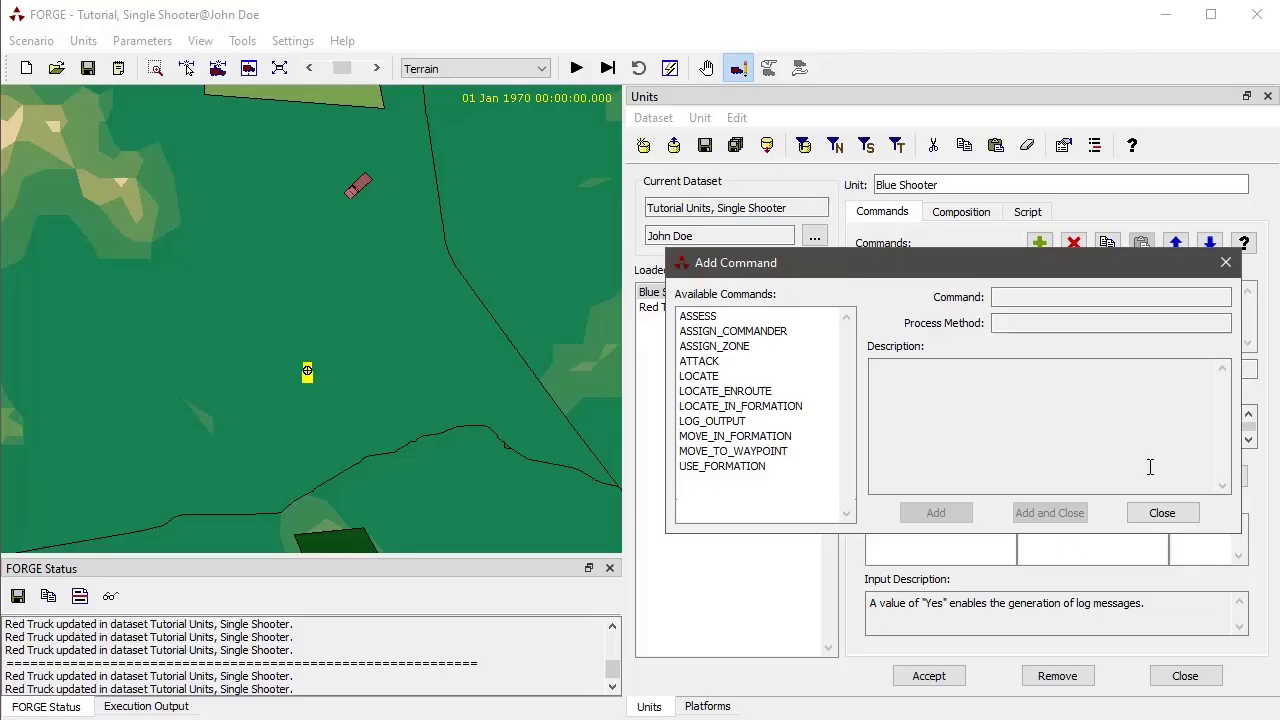
{"action": "left_click", "coordinate": [1174, 520]}
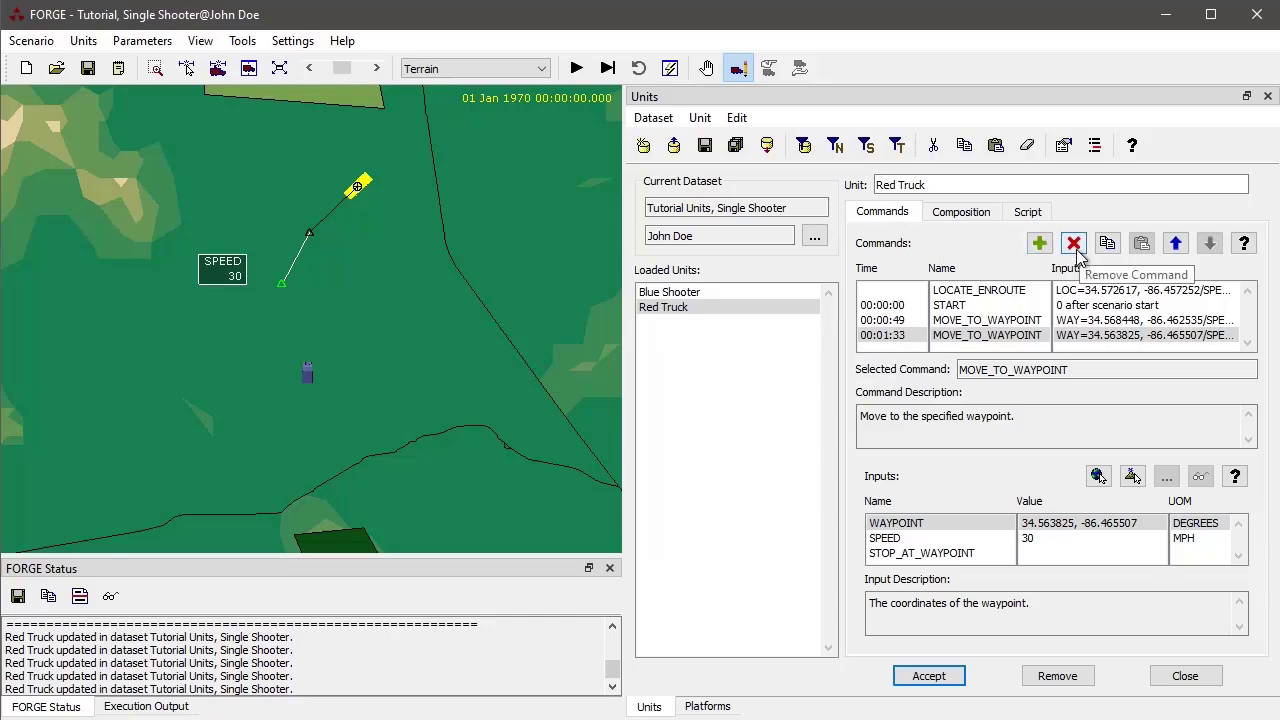
Delete Red Truck's second MOVE_TO_WAYPOINT command and replace it with a copy of the first one.
{"action": "left_click", "coordinate": [990, 335]}
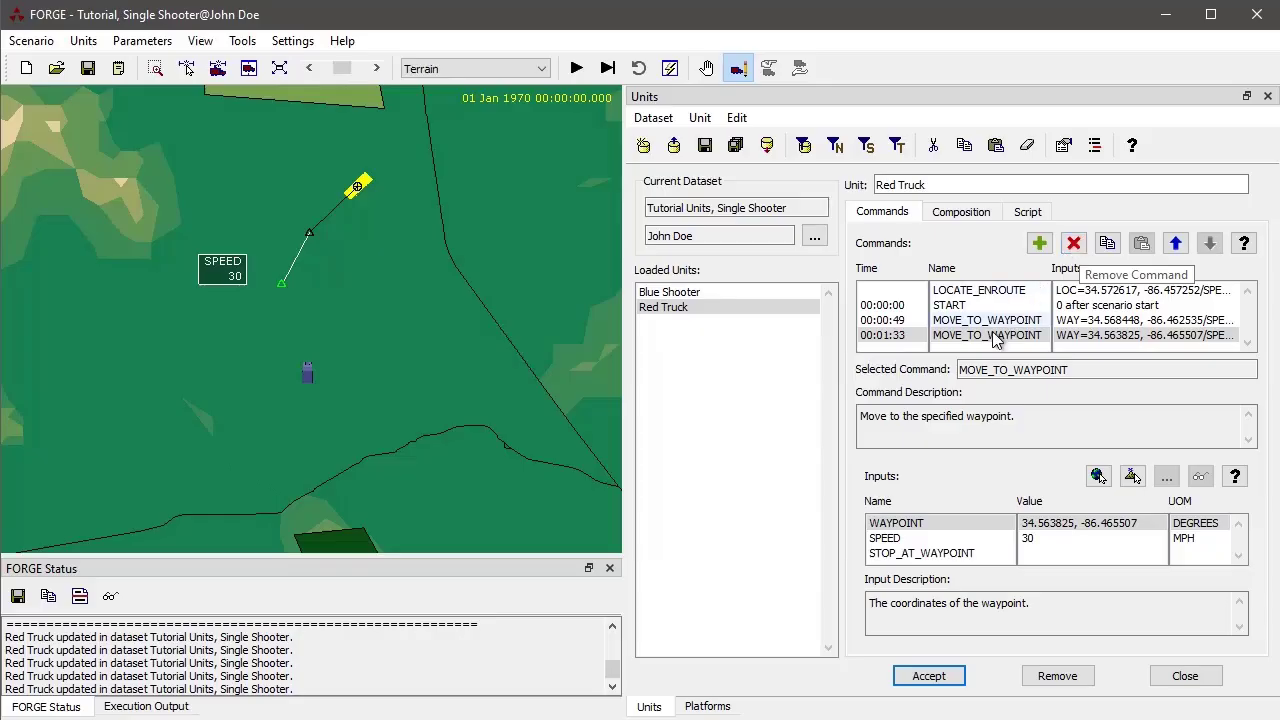
{"action": "left_click", "coordinate": [1073, 247]}
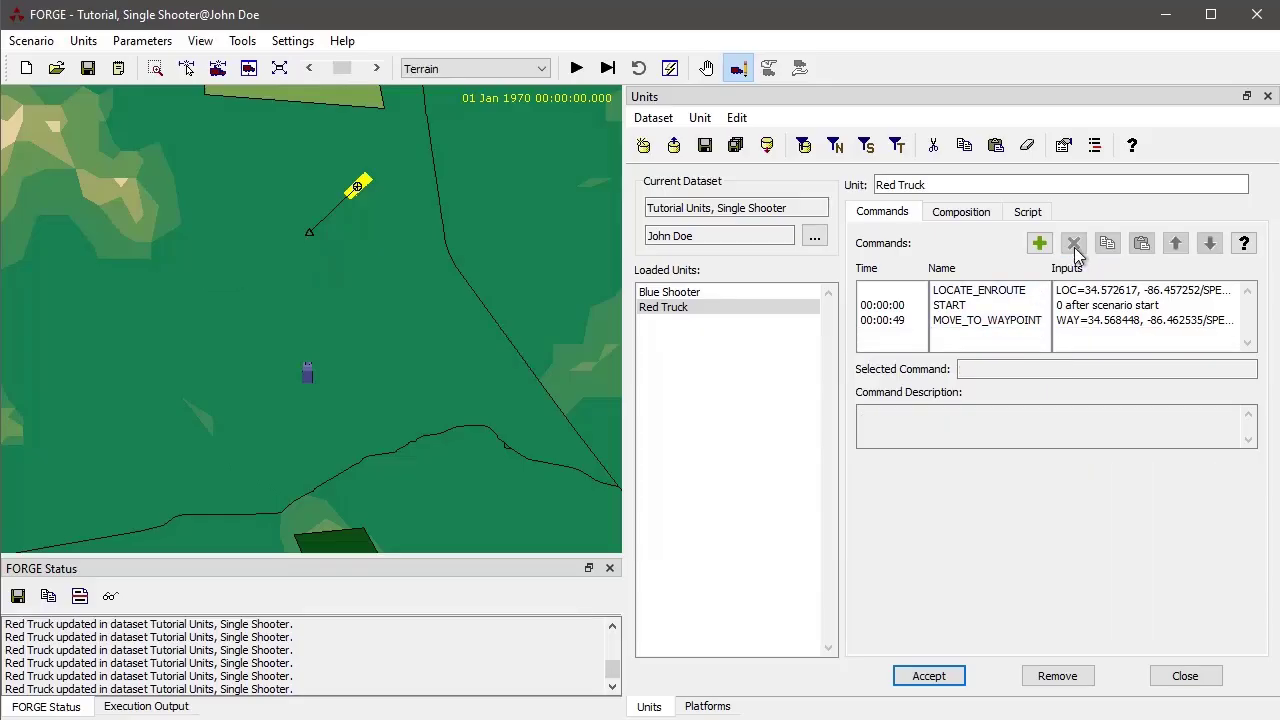
{"action": "left_click", "coordinate": [1002, 322]}
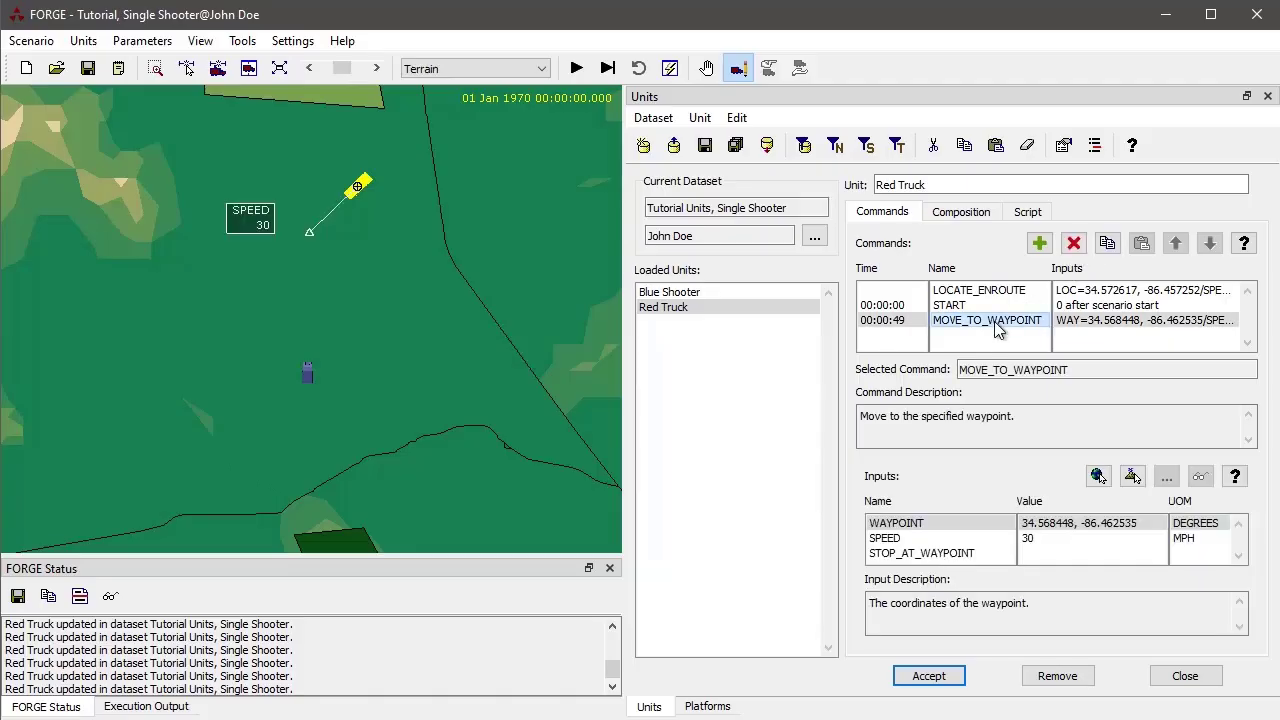
{"action": "left_click", "coordinate": [1108, 246]}
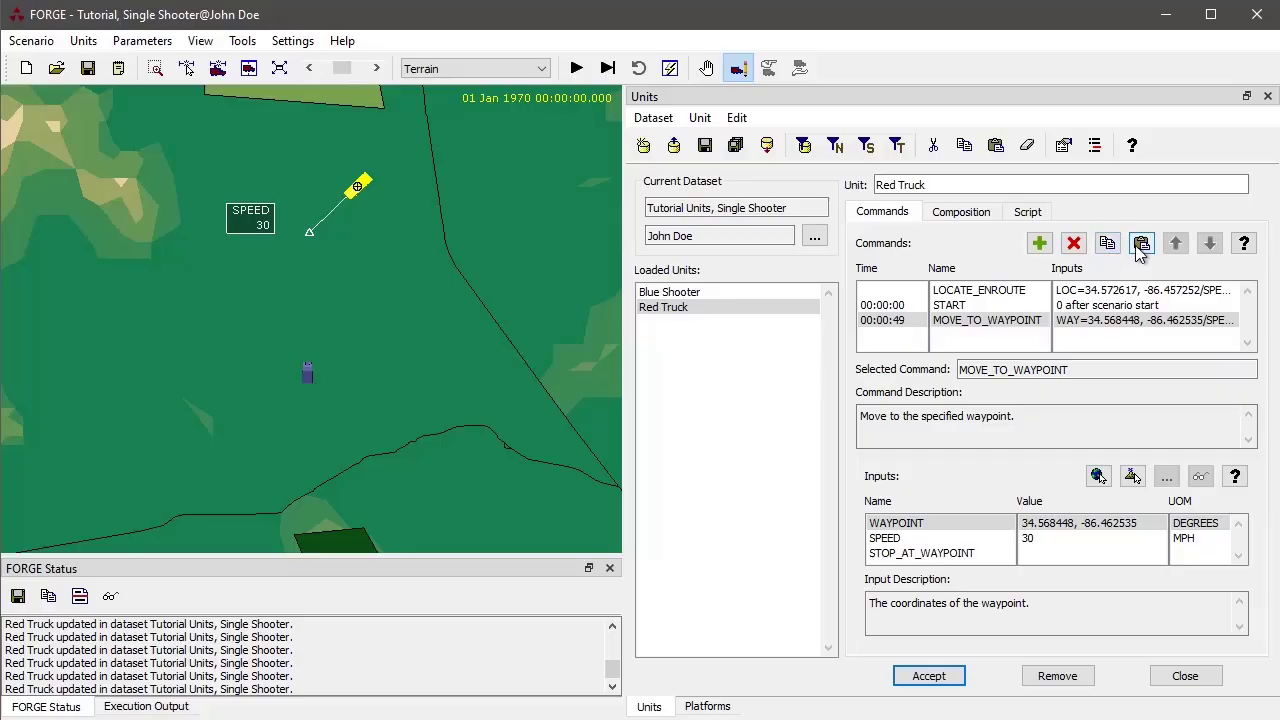
{"action": "left_click", "coordinate": [1062, 290]}
{"action": "left_click", "coordinate": [995, 306]}
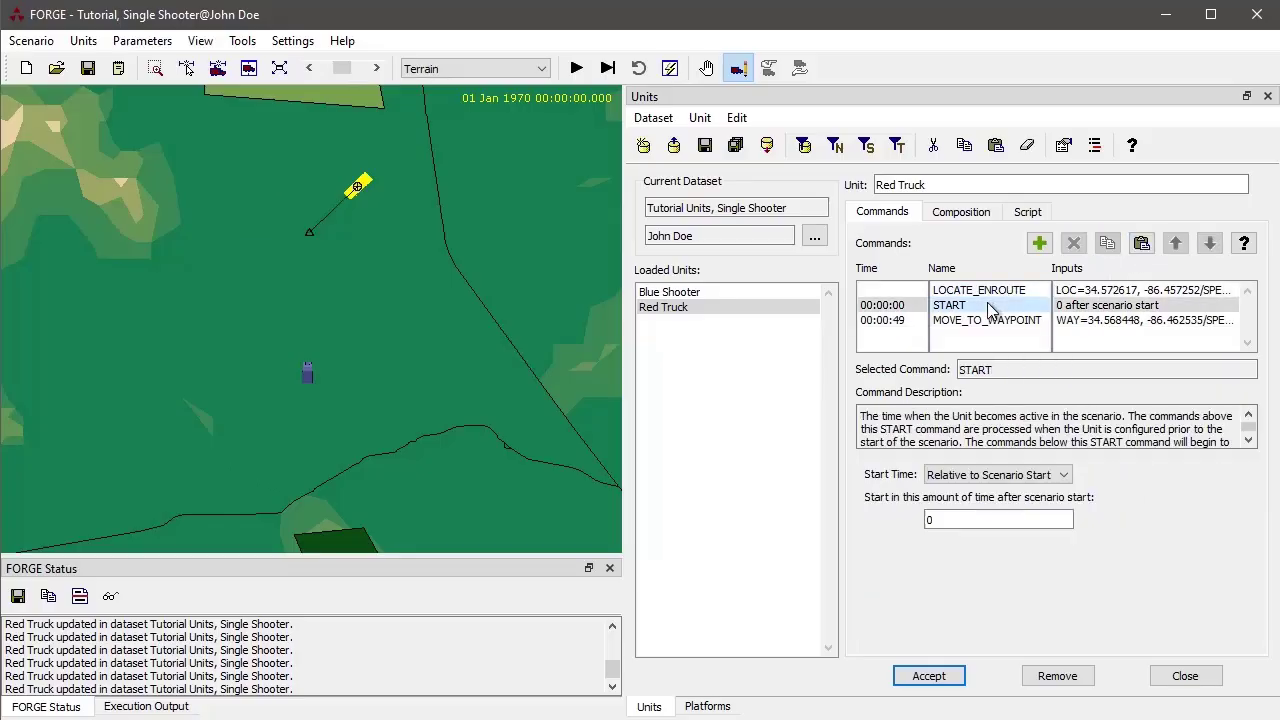
{"action": "left_click", "coordinate": [990, 321]}
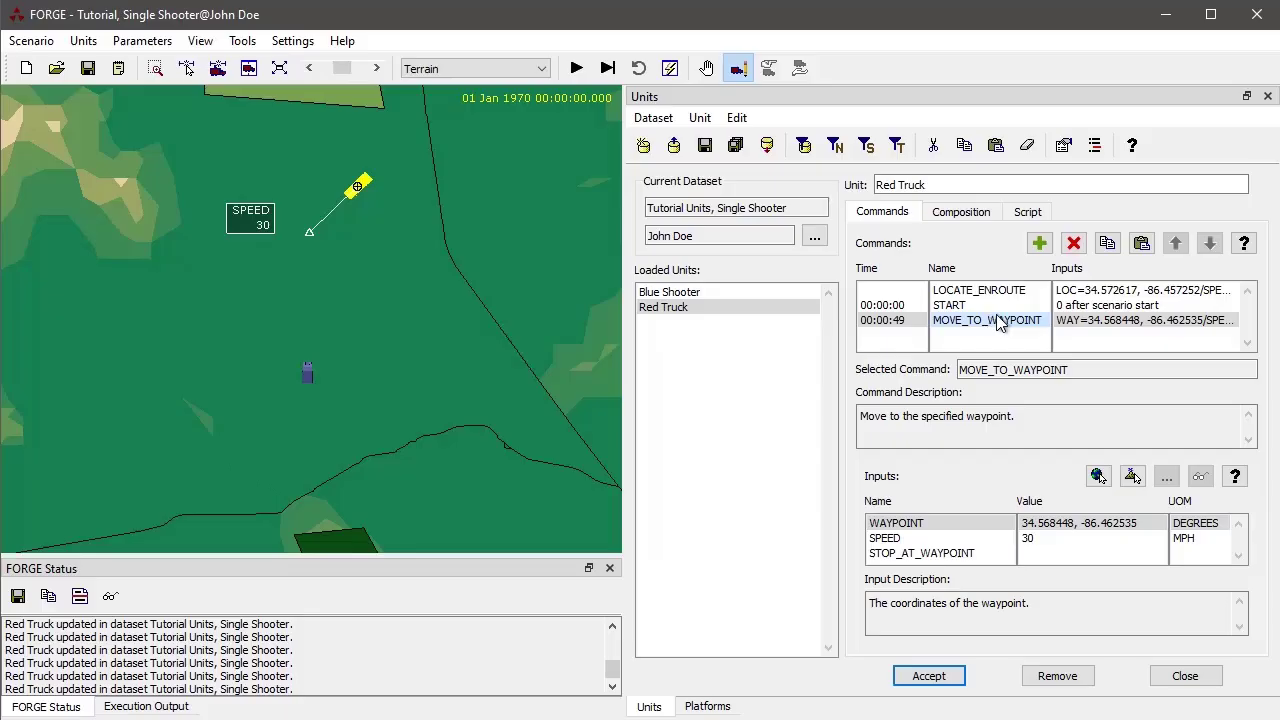
{"action": "left_click", "coordinate": [1142, 246]}
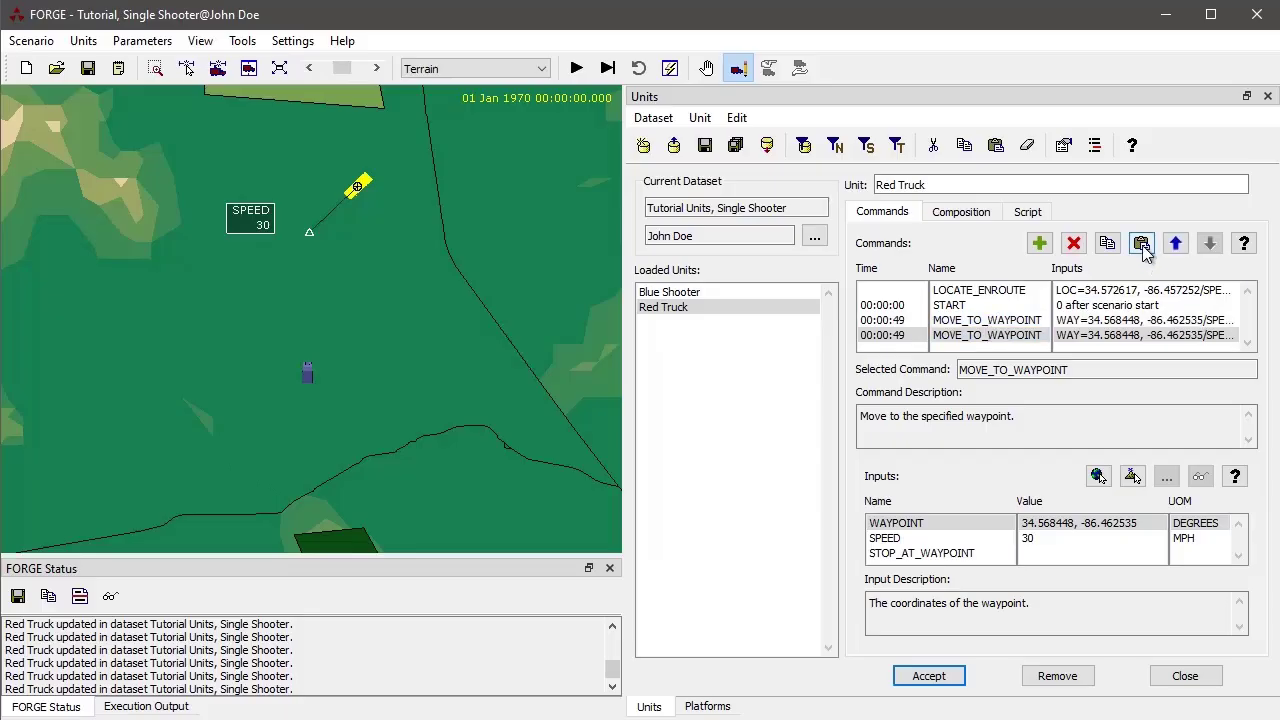
Move the copied waypoint to about 34.563191, -86.458353 and reorder its command ahead of the original MOVE_TO_WAYPOINT.
{"action": "left_click", "coordinate": [1005, 338]}
{"action": "left_click_drag", "start_coordinate": [307, 230], "coordinate": [346, 289]}
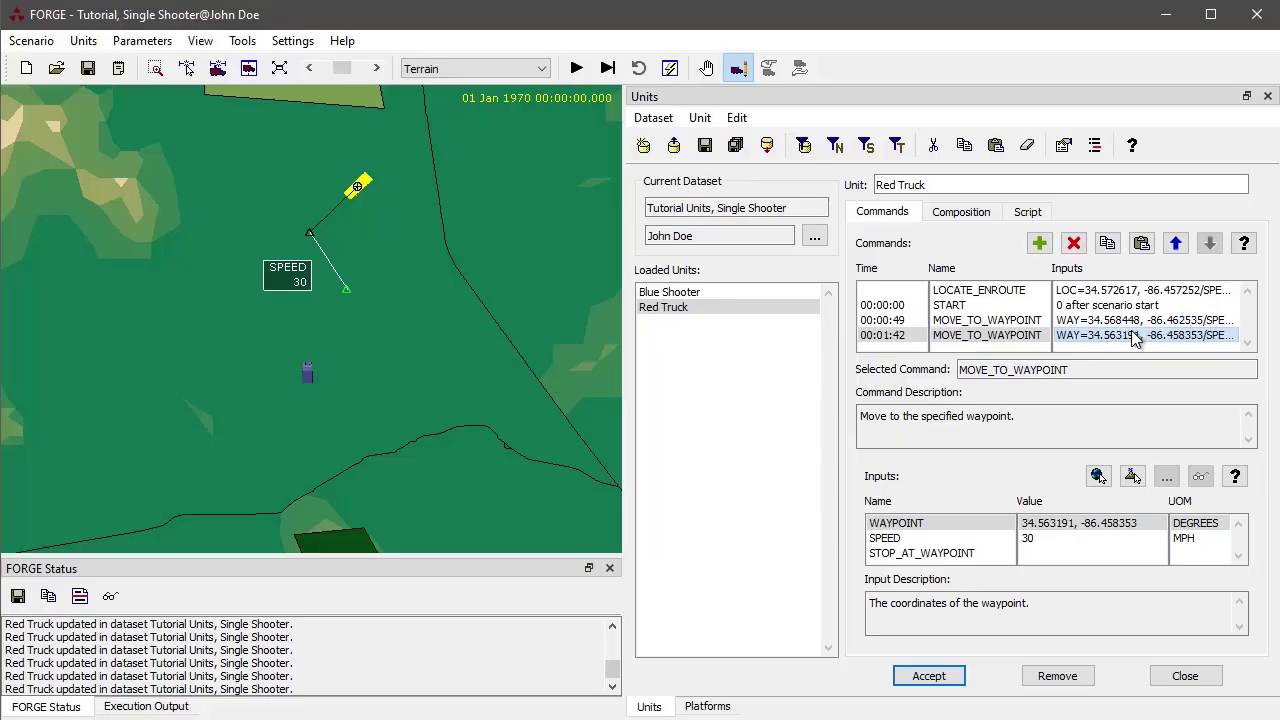
{"action": "left_click", "coordinate": [1176, 244]}
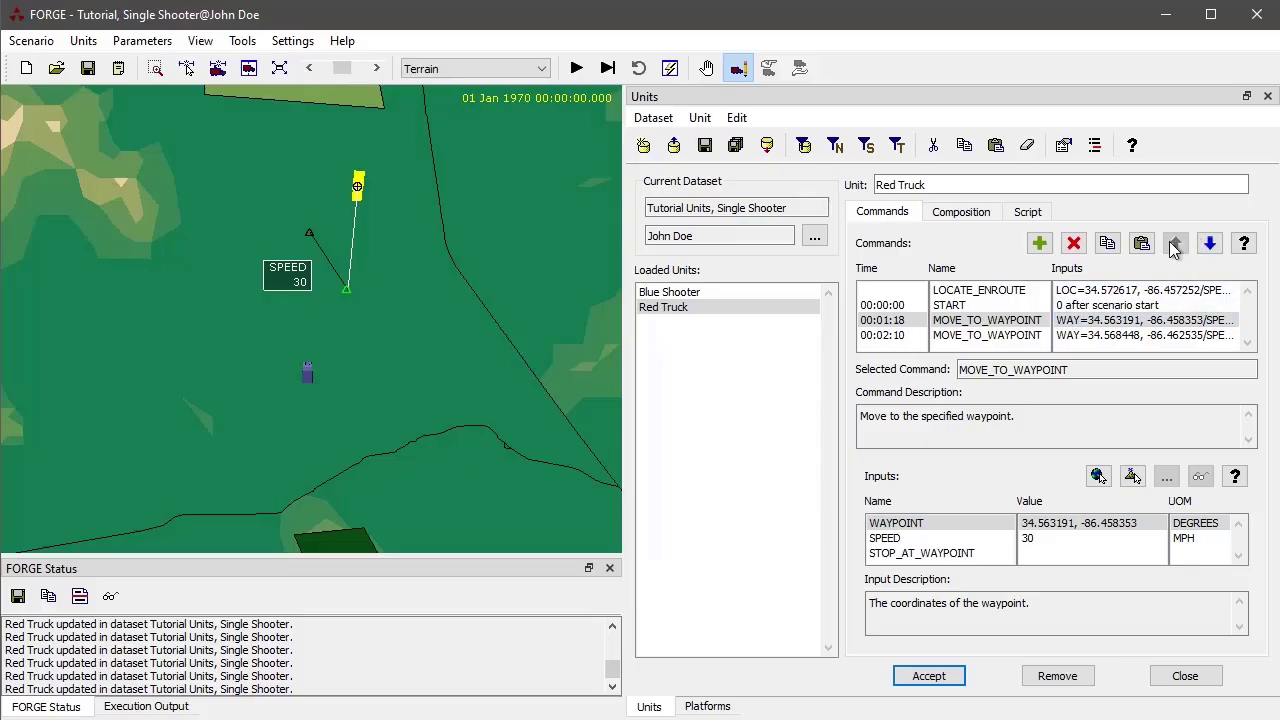
{"action": "left_click", "coordinate": [1003, 320]}
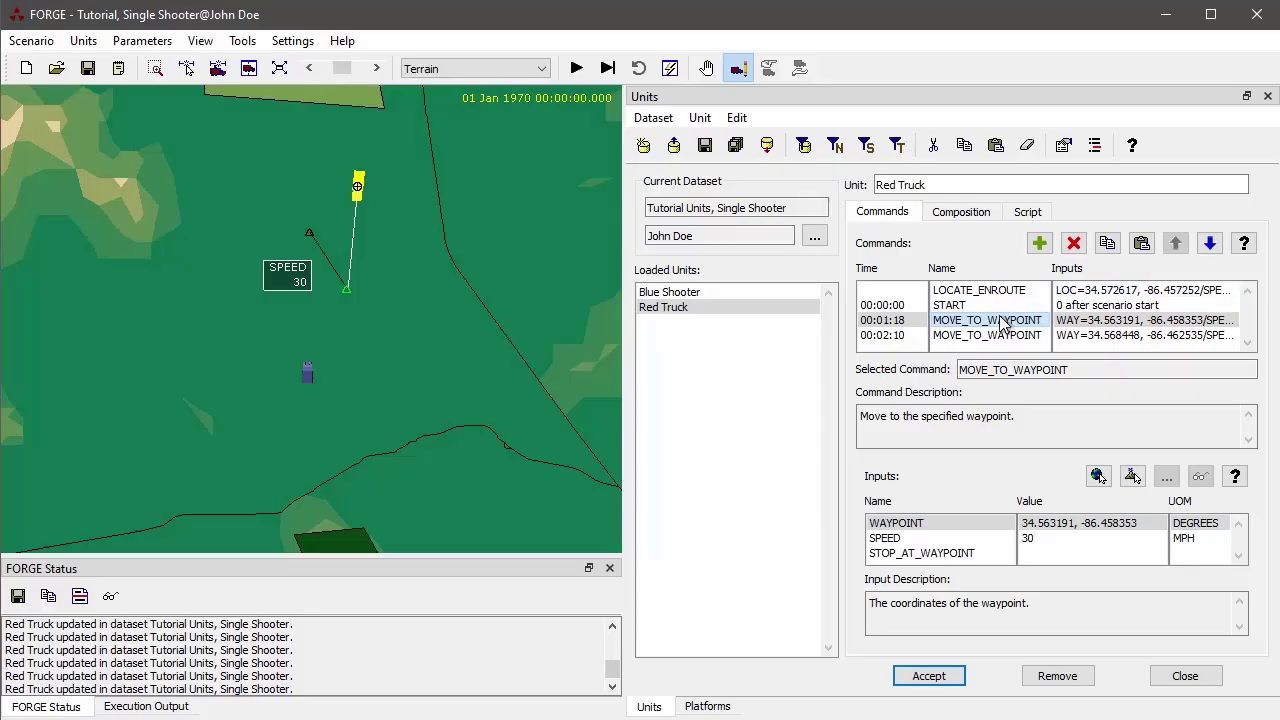